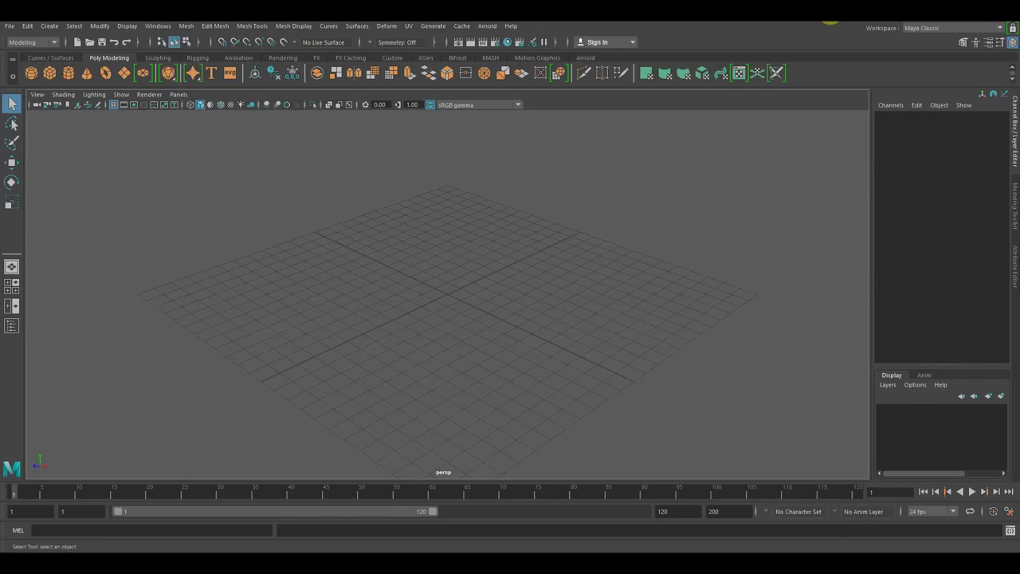
# Step: Import the soldier model 'солдат 1.obj' from E:\Мульт into the empty scene
pyautogui.click(10, 27)
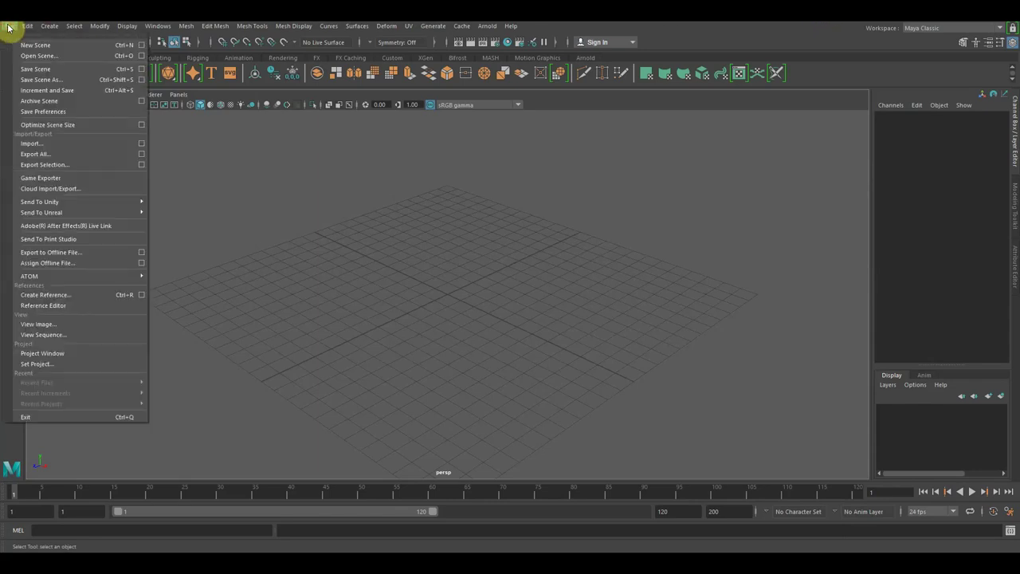
pyautogui.click(51, 143)
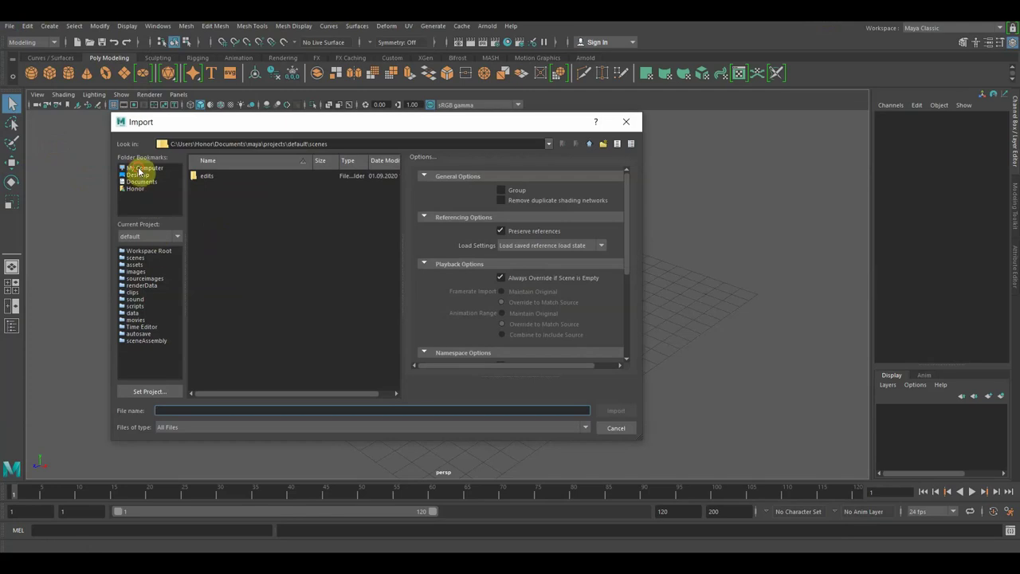
pyautogui.click(141, 168)
pyautogui.doubleClick(201, 187)
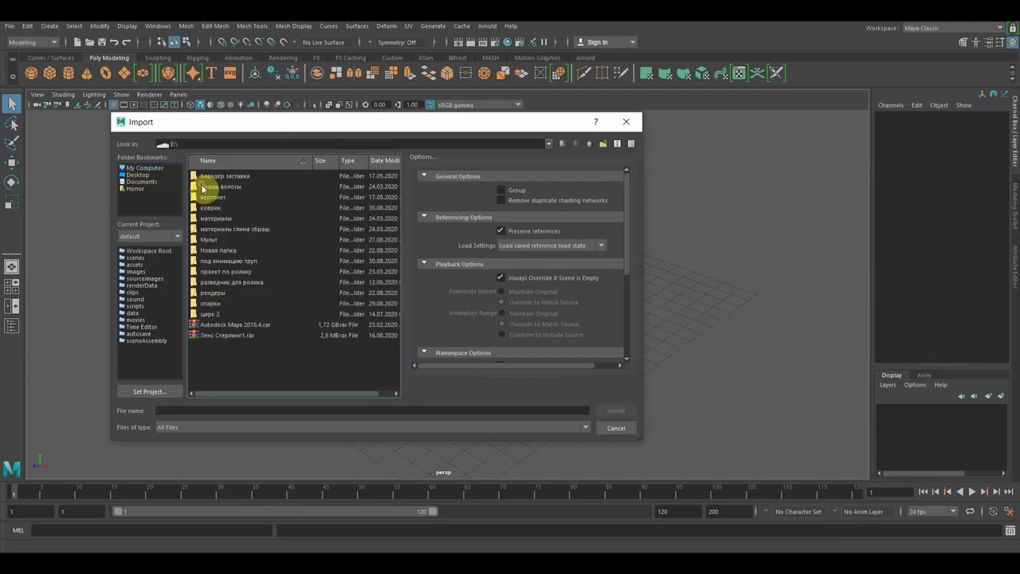
pyautogui.doubleClick(212, 239)
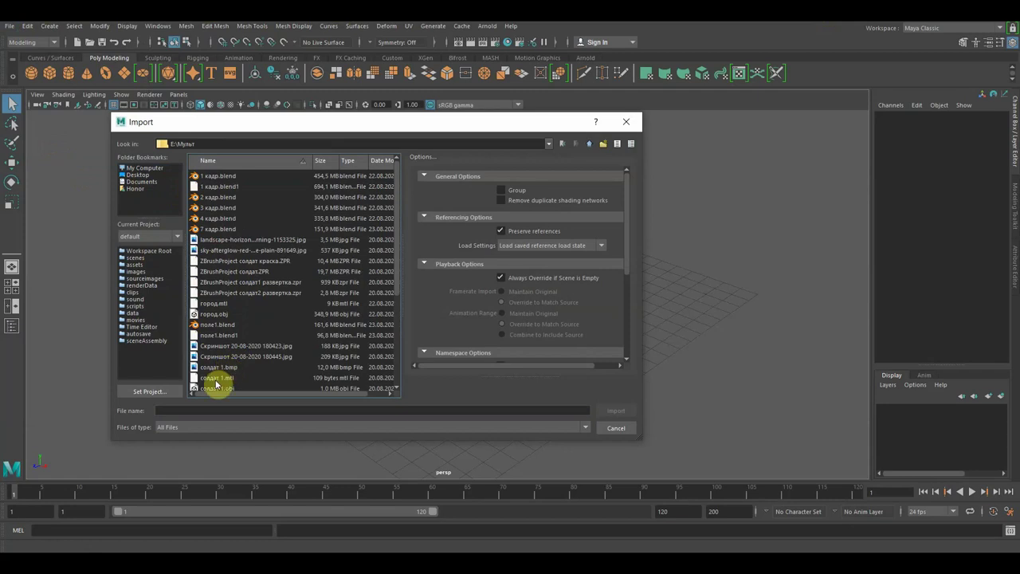
pyautogui.scroll(-2, 216, 372)
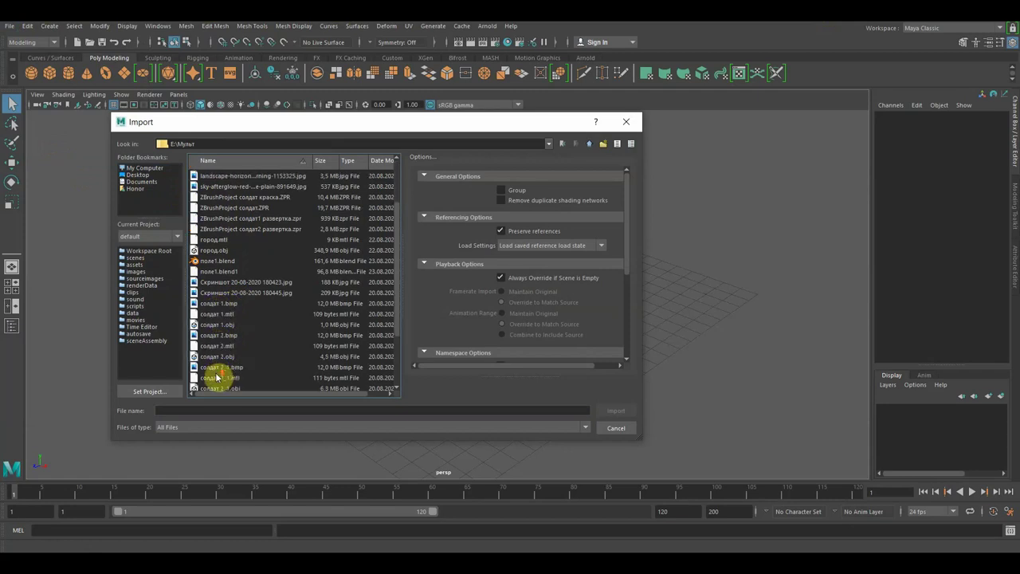
pyautogui.click(213, 327)
pyautogui.click(613, 411)
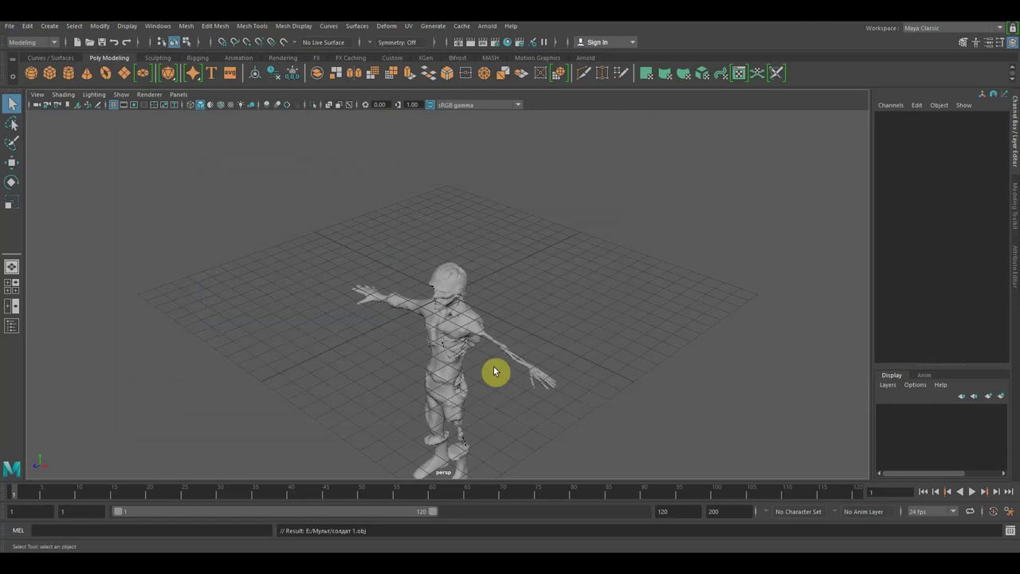
# Step: Select the soldier and lift it above the grid with the Move Tool
pyautogui.keyDown('alt'); pyautogui.moveTo(494, 372); pyautogui.dragTo(547, 346); pyautogui.keyUp('alt')
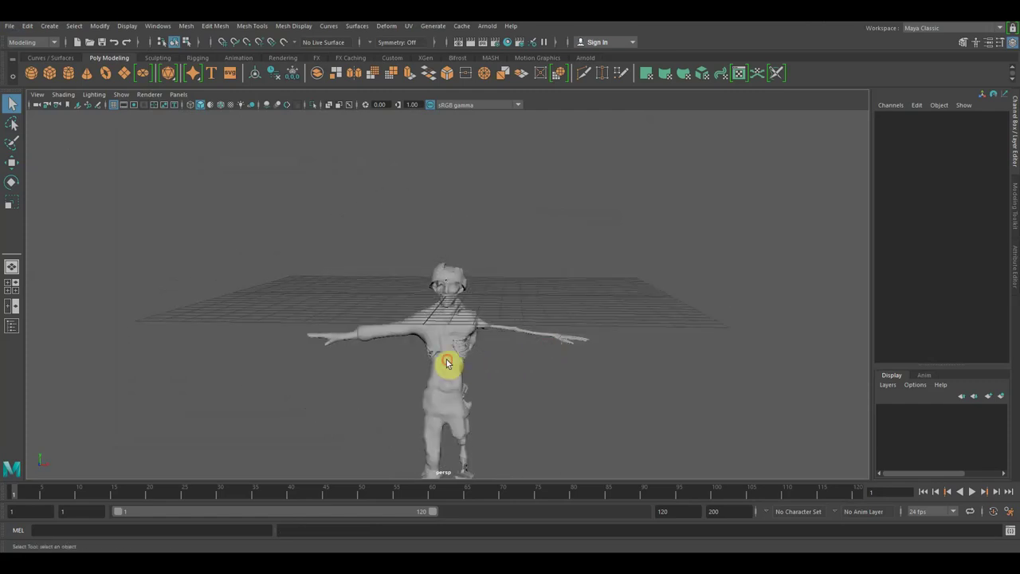
pyautogui.click(409, 349)
pyautogui.click(12, 162)
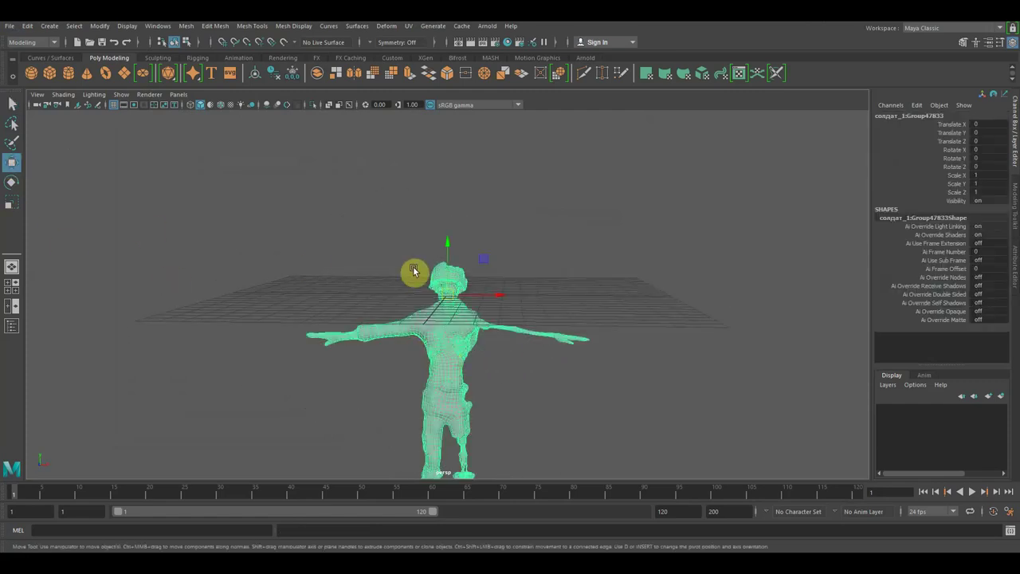
pyautogui.moveTo(447, 243); pyautogui.dragTo(461, 26)
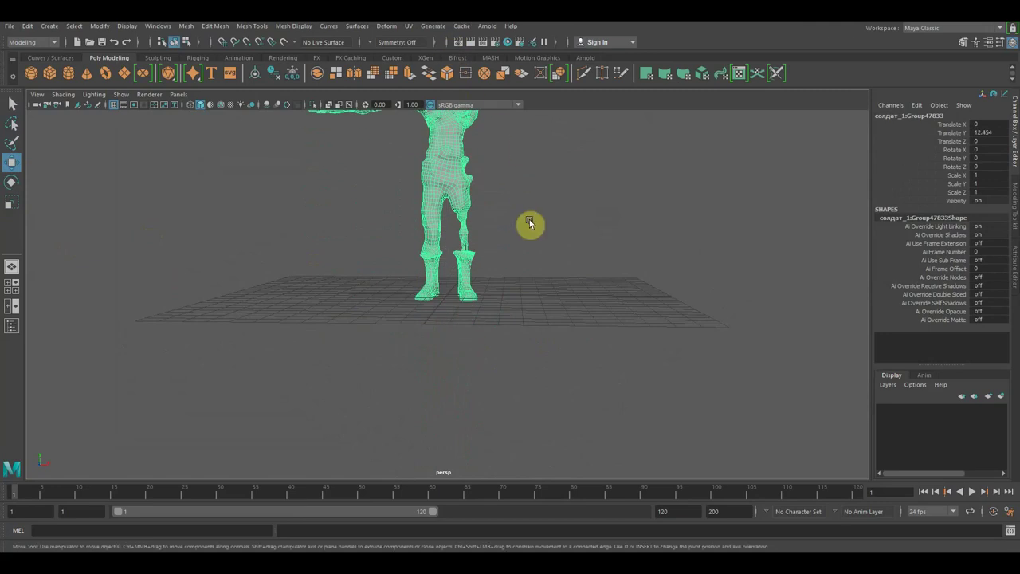
# Step: Fine-tune the height to Translate Y 12.617 so the boots rest on the grid, framing the whole figure
pyautogui.keyDown('alt'); pyautogui.moveTo(530, 224); pyautogui.dragTo(527, 316, button='middle'); pyautogui.keyUp('alt')
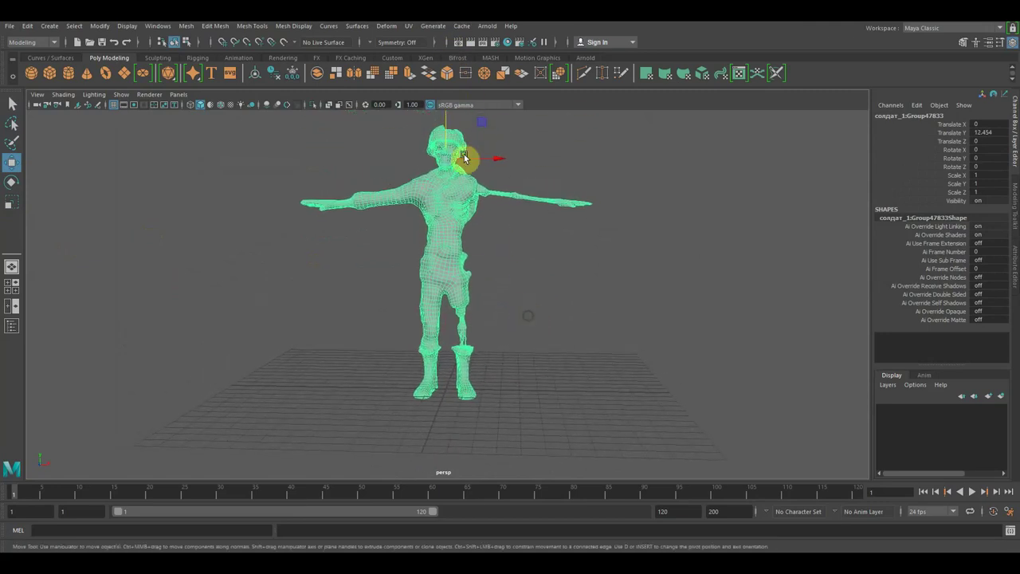
pyautogui.scroll(-3, 463, 158)
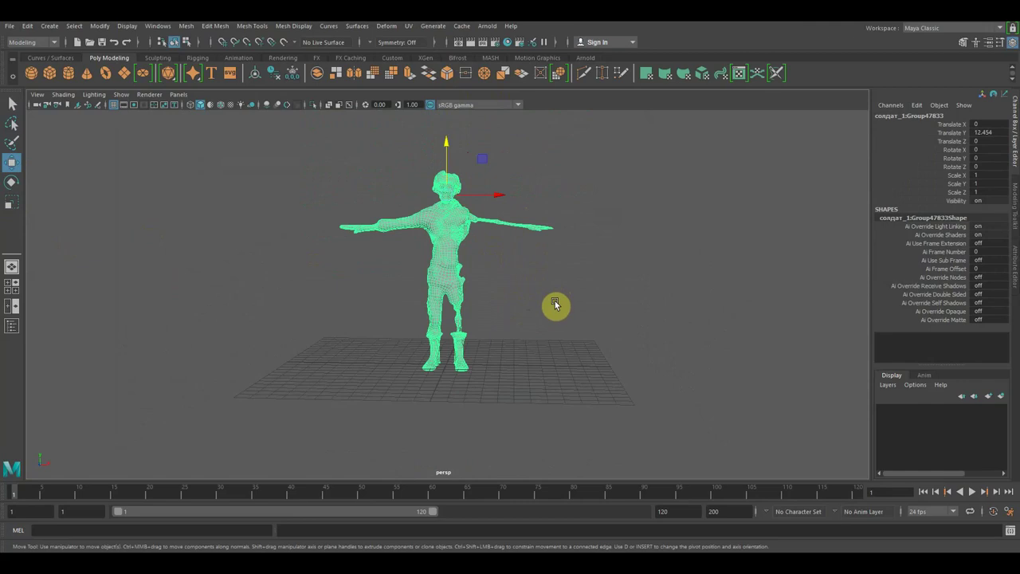
pyautogui.moveTo(555, 304)
pyautogui.keyDown('alt'); pyautogui.mouseDown()
pyautogui.moveTo(431, 301)
pyautogui.moveTo(430, 193)
pyautogui.mouseUp(); pyautogui.keyUp('alt')
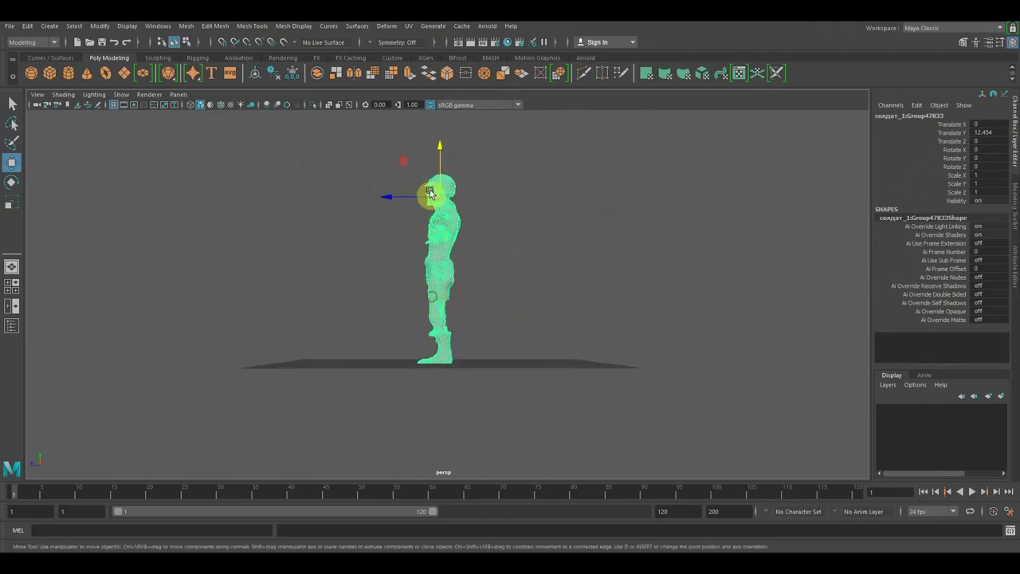
pyautogui.moveTo(439, 150); pyautogui.dragTo(437, 150)
pyautogui.moveTo(501, 253)
pyautogui.keyDown('alt'); pyautogui.mouseDown()
pyautogui.moveTo(540, 280)
pyautogui.moveTo(620, 267)
pyautogui.mouseUp(); pyautogui.keyUp('alt')
pyautogui.scroll(3, 580, 276)
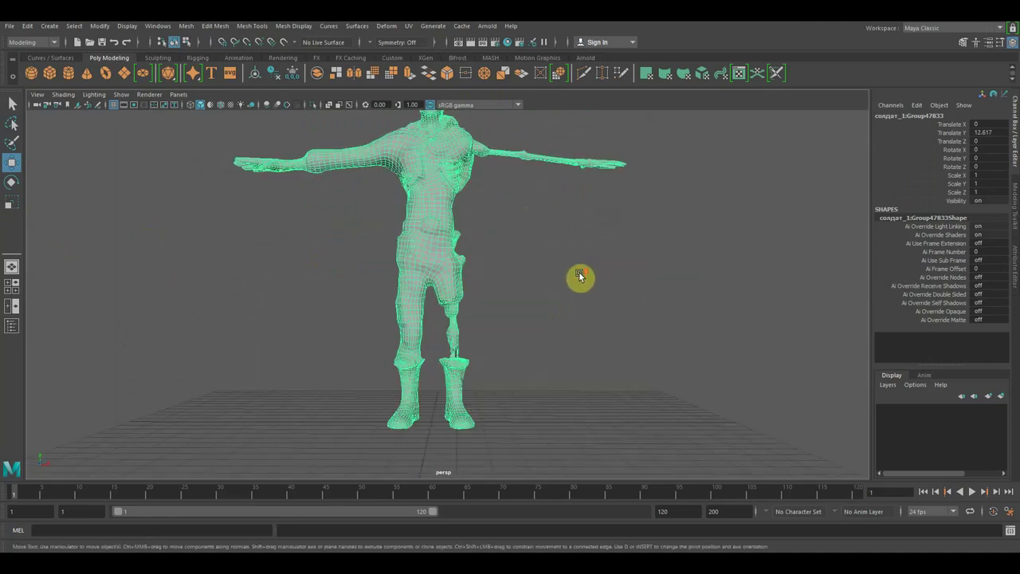
pyautogui.scroll(-2, 580, 277)
pyautogui.keyDown('alt'); pyautogui.moveTo(580, 276); pyautogui.dragTo(581, 305, button='middle'); pyautogui.keyUp('alt')
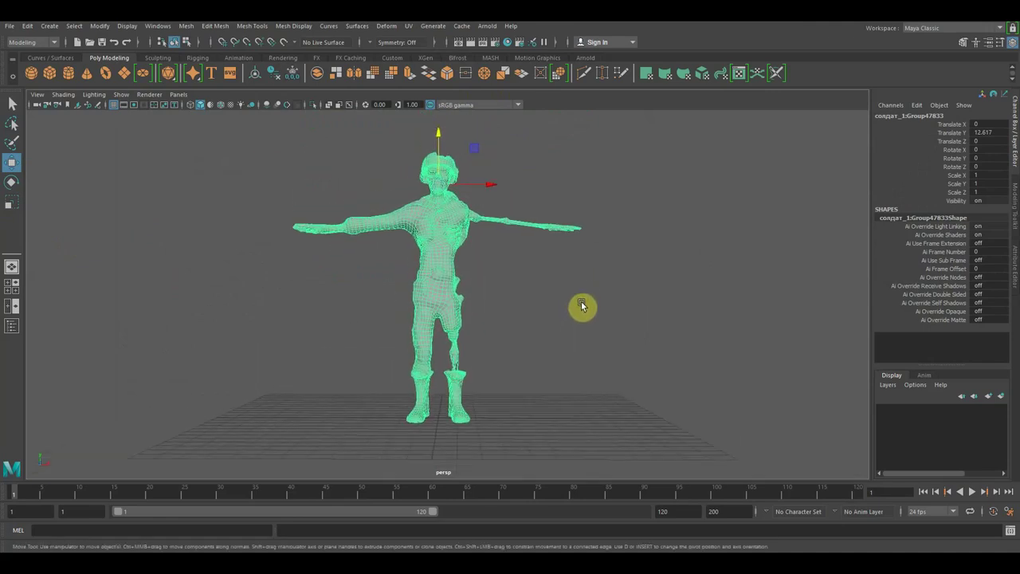
# Step: Create a display layer from the selected soldier and rename it 'sun'
pyautogui.click(897, 388)
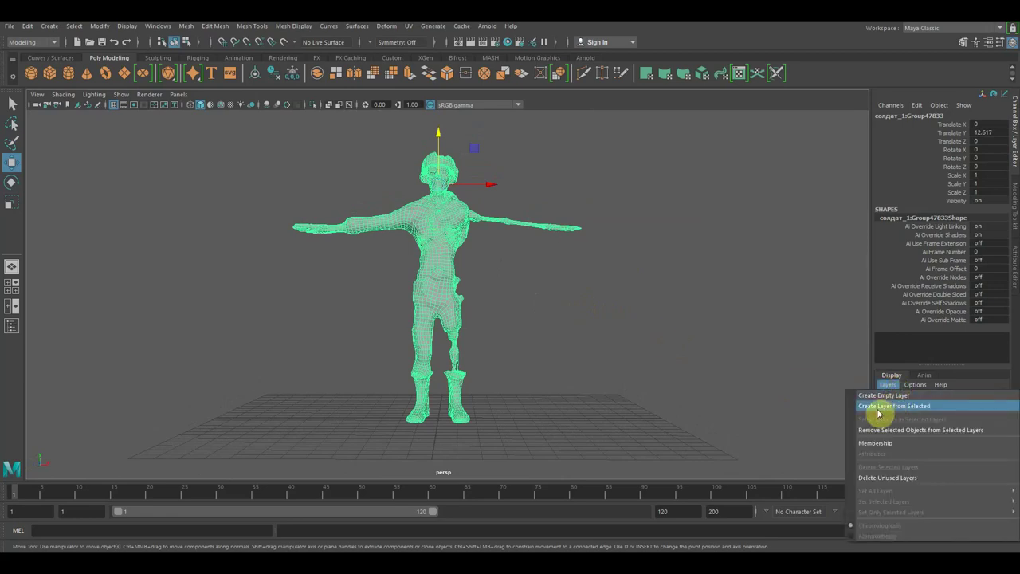
pyautogui.click(883, 408)
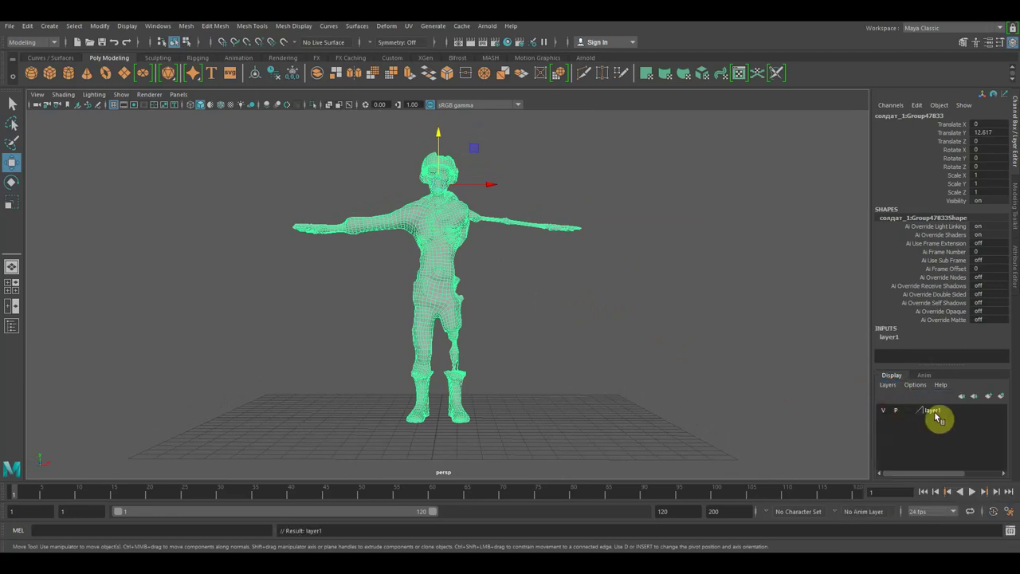
pyautogui.doubleClick(932, 411)
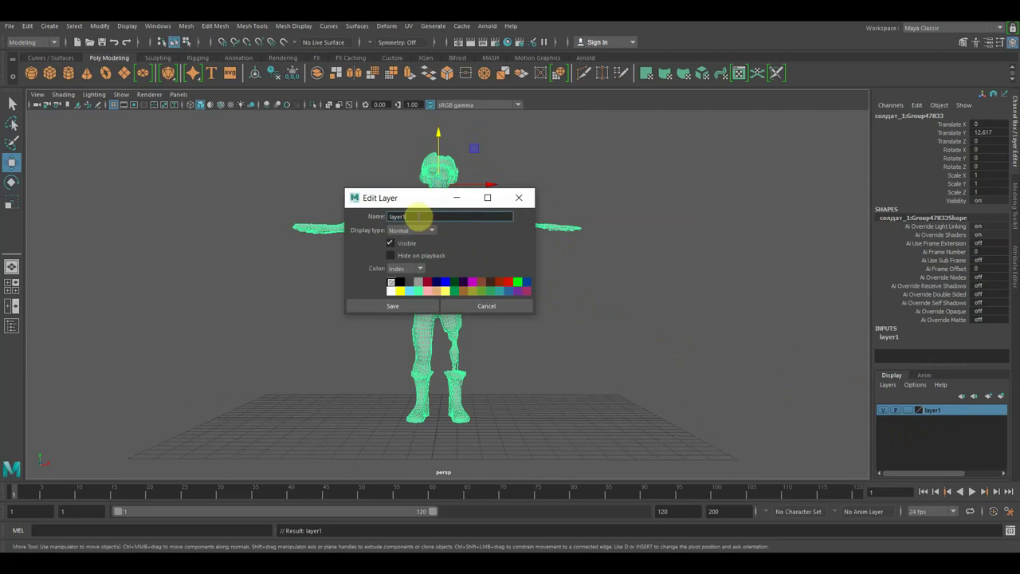
pyautogui.moveTo(418, 216); pyautogui.dragTo(396, 217)
pyautogui.write('sun')
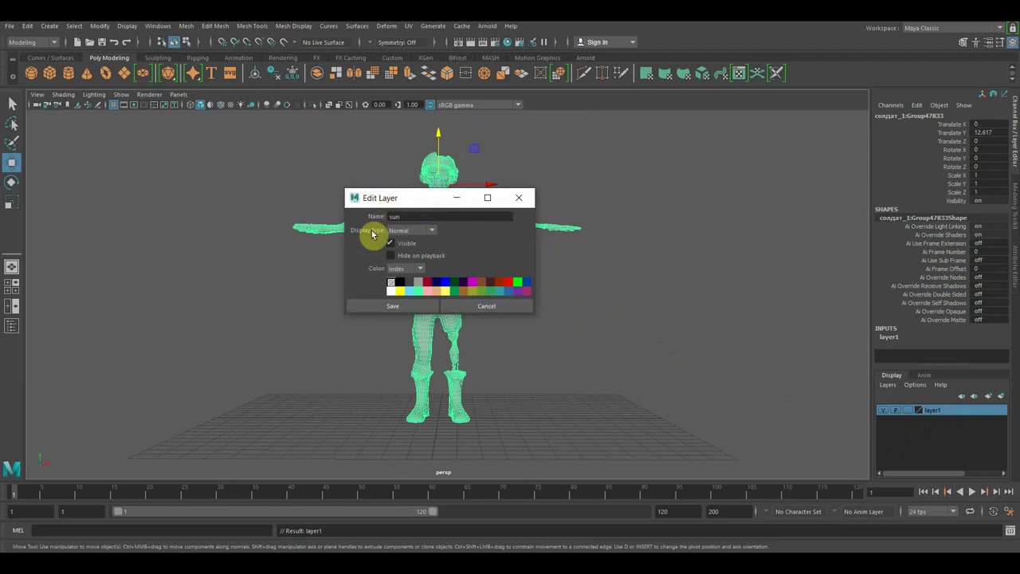
pyautogui.click(391, 308)
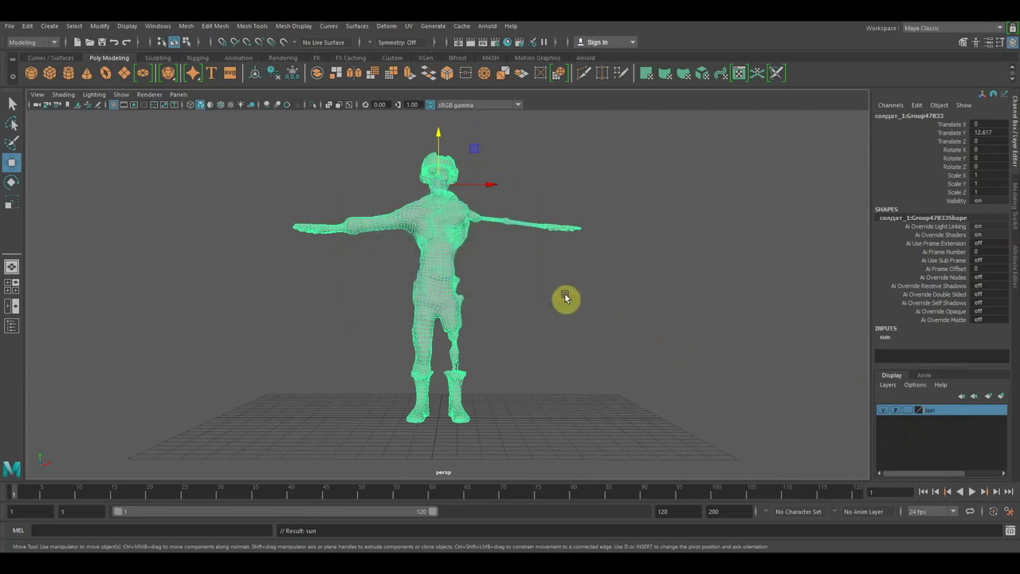
# Step: Maximize the side view zoomed in on the soldier and switch to the Rigging menu set
pyautogui.press('space')
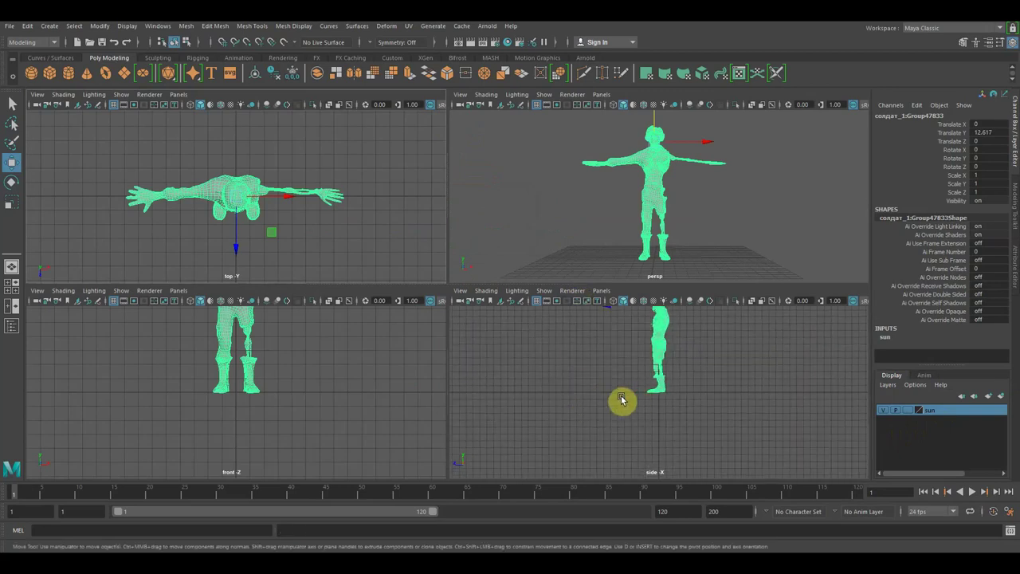
pyautogui.press('space')
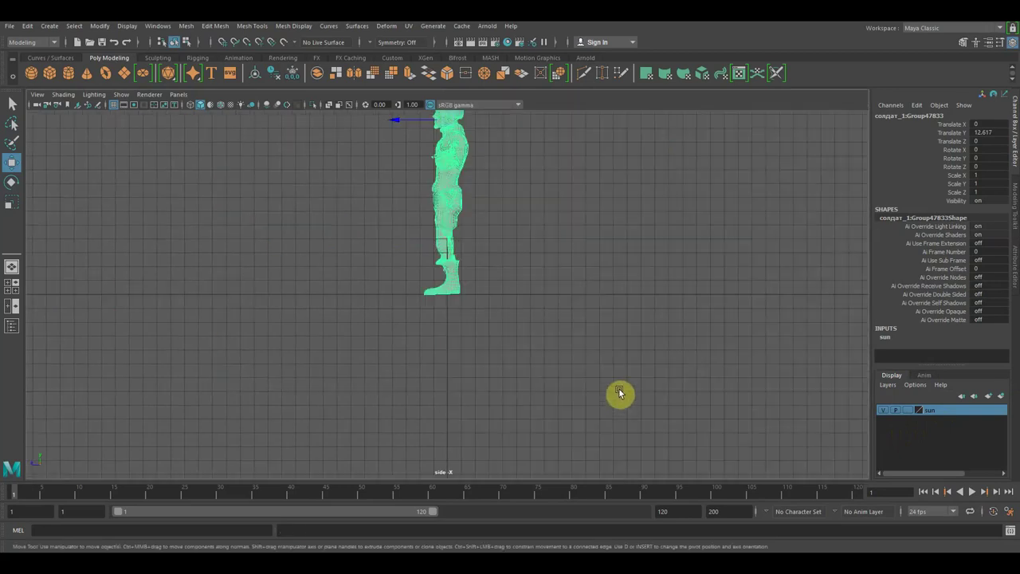
pyautogui.keyDown('alt'); pyautogui.moveTo(569, 313); pyautogui.dragTo(571, 387, button='right'); pyautogui.keyUp('alt')
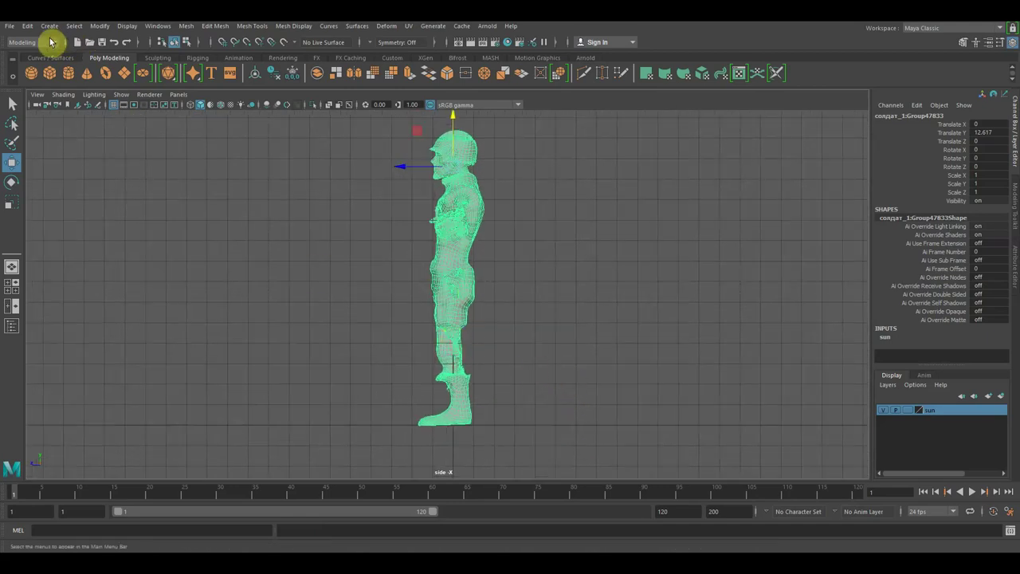
pyautogui.click(49, 41)
pyautogui.click(33, 66)
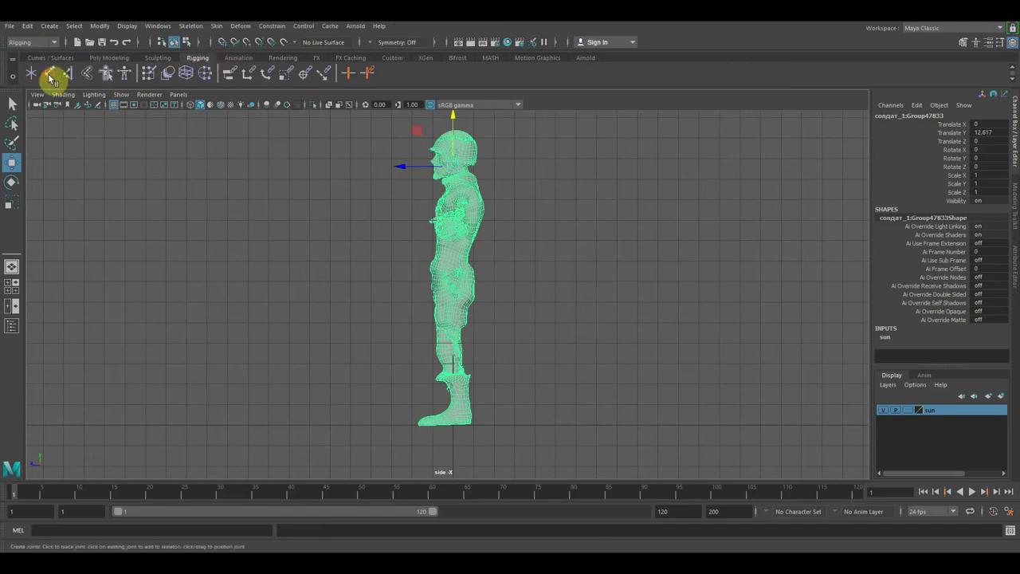
# Step: Place five leg joints at hip, knee, ankle, ball and toe tip, with X-Ray Joints enabled
pyautogui.click(50, 77)
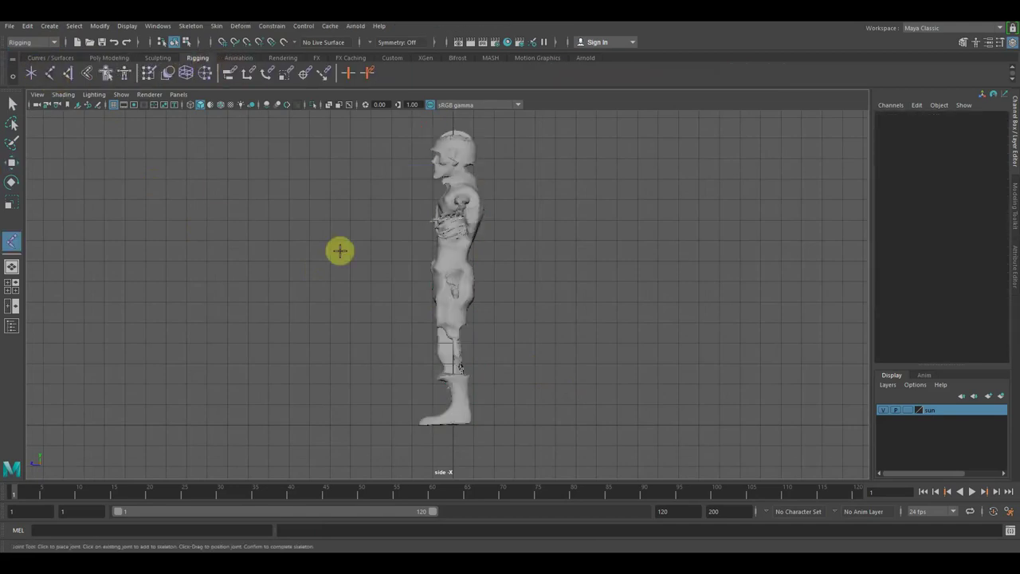
pyautogui.click(452, 279)
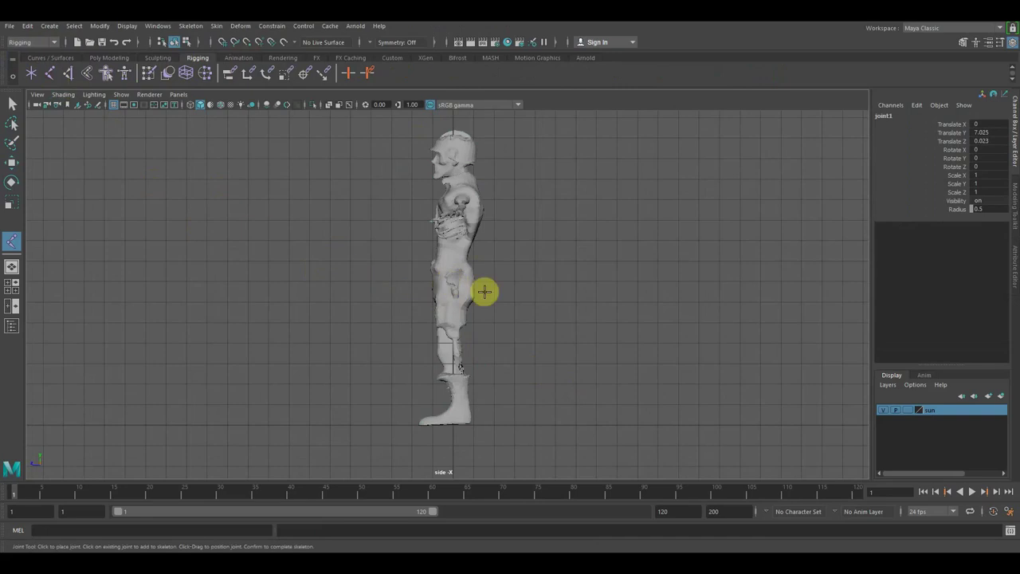
pyautogui.click(61, 94)
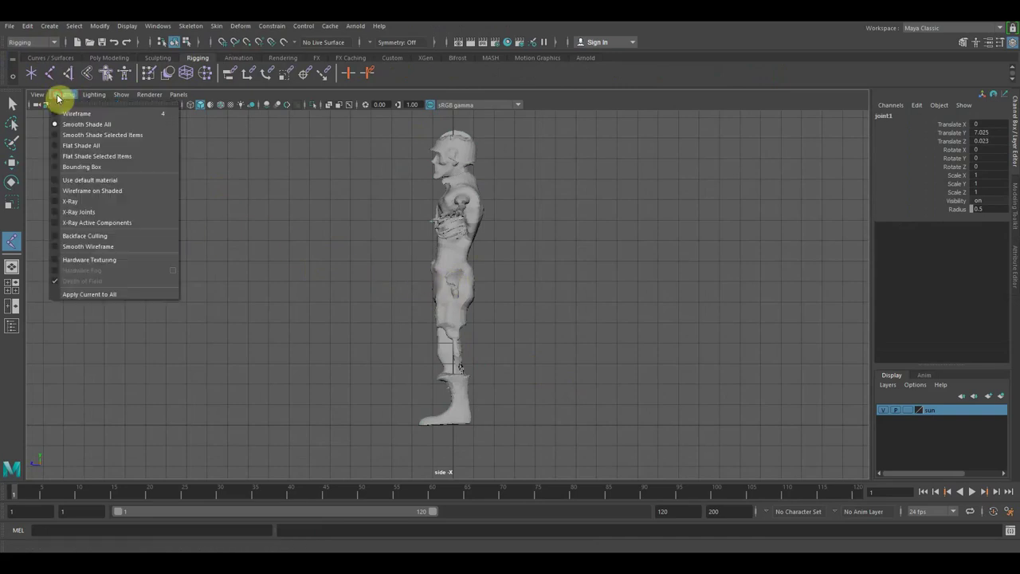
pyautogui.click(58, 216)
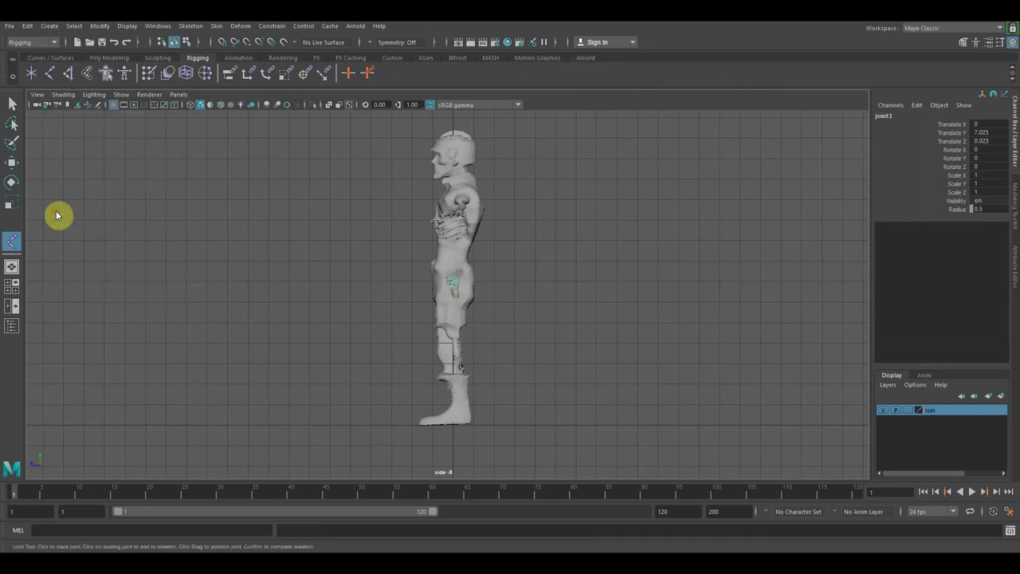
pyautogui.click(446, 349)
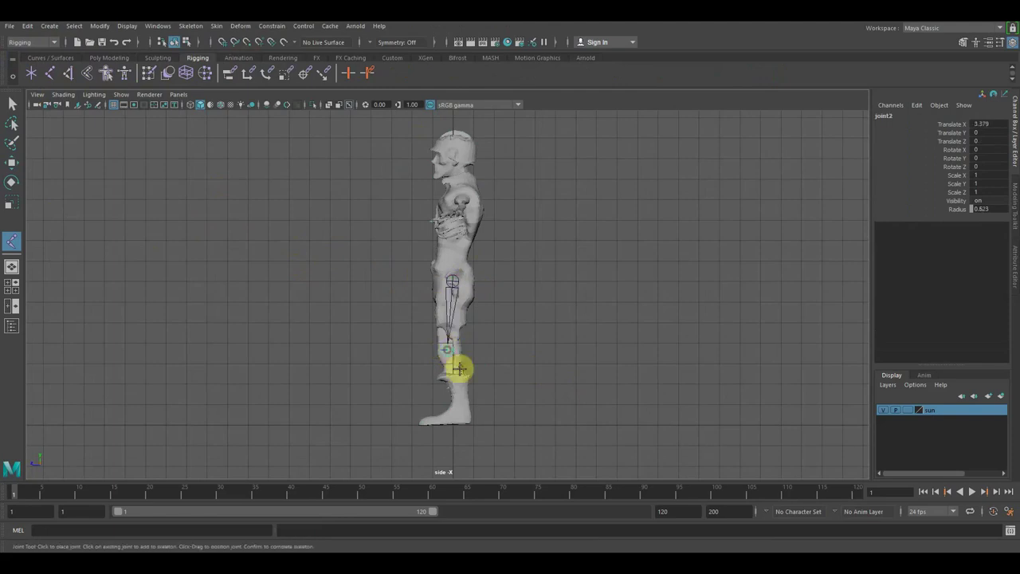
pyautogui.click(467, 418)
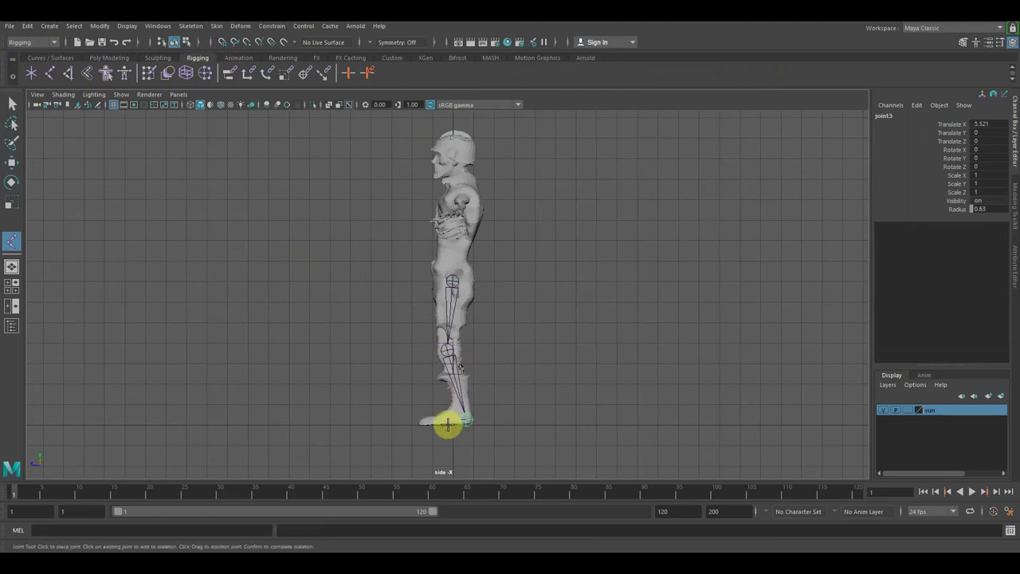
pyautogui.click(443, 420)
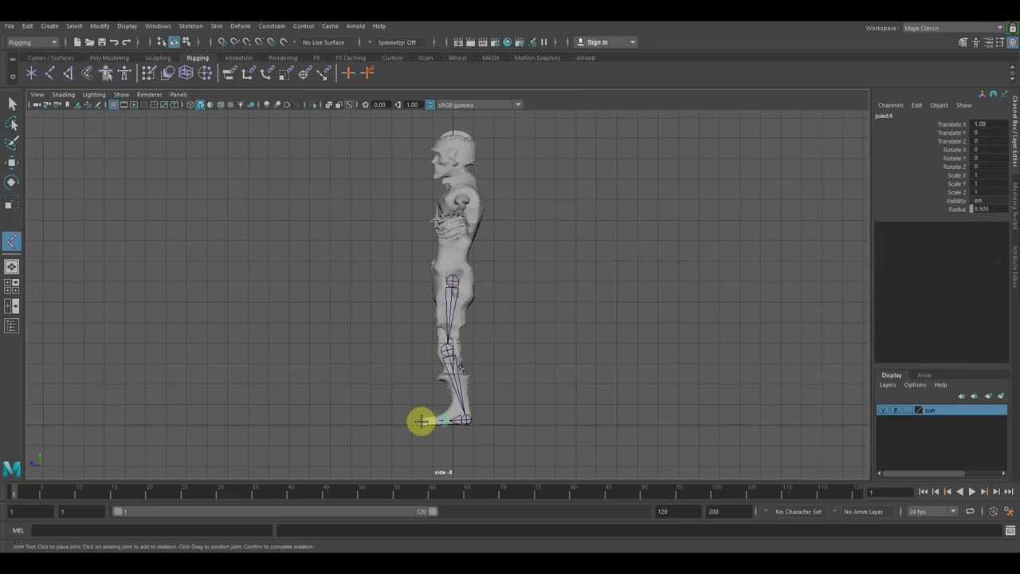
pyautogui.click(421, 421)
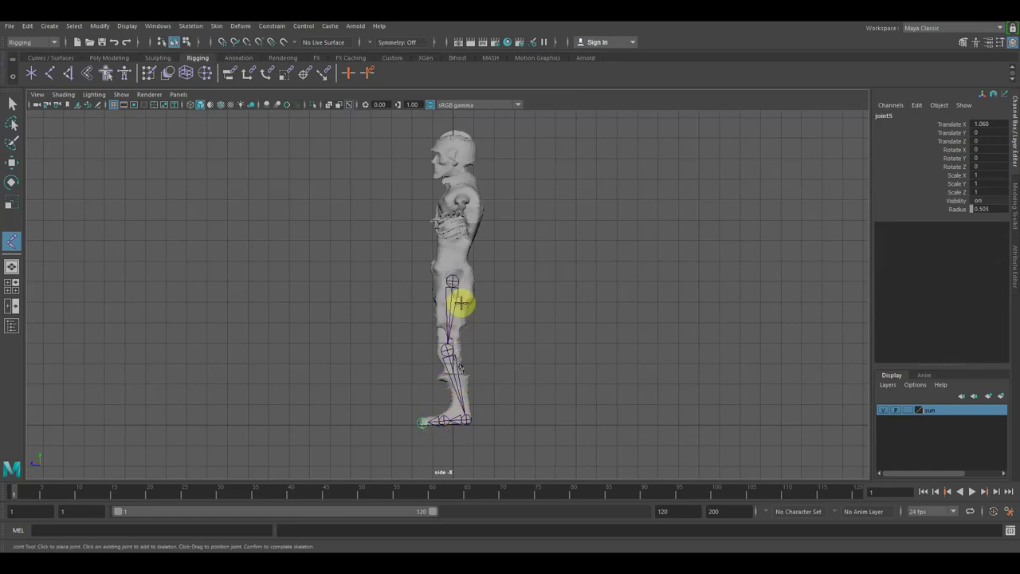
# Step: Maximize the front view and pan so the whole character is visible
pyautogui.press('space')
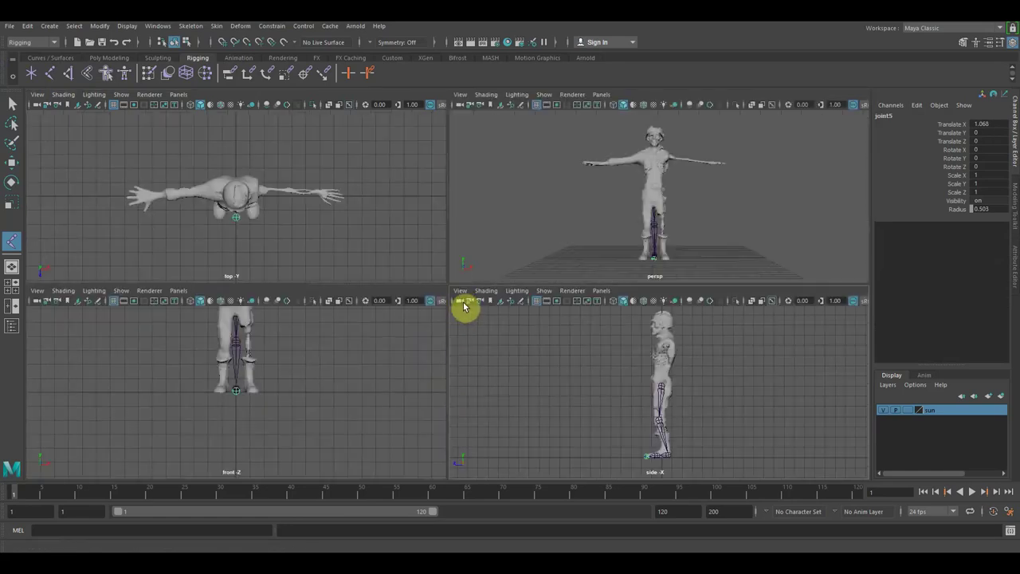
pyautogui.press('space')
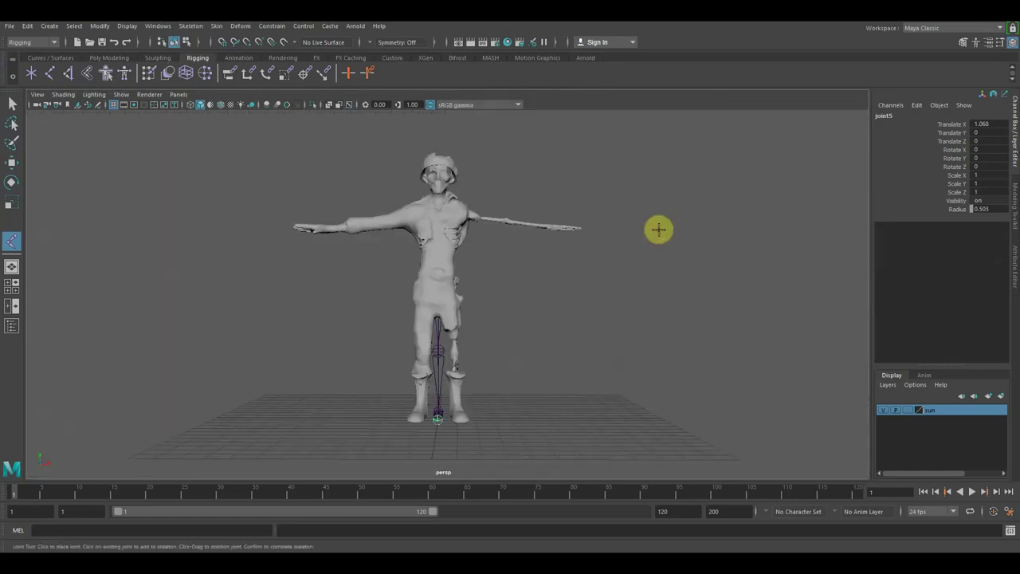
pyautogui.press('space')
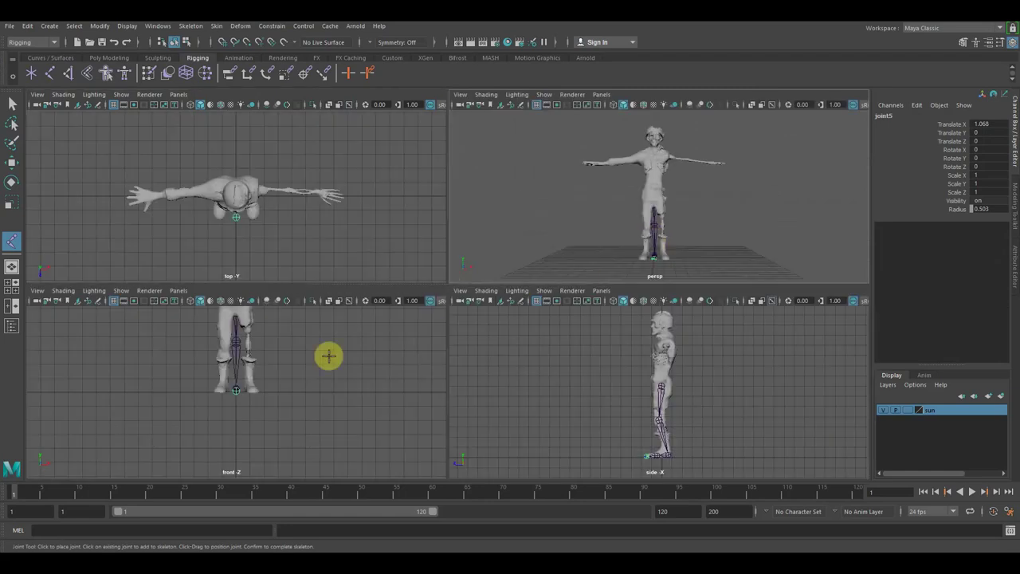
pyautogui.press('space')
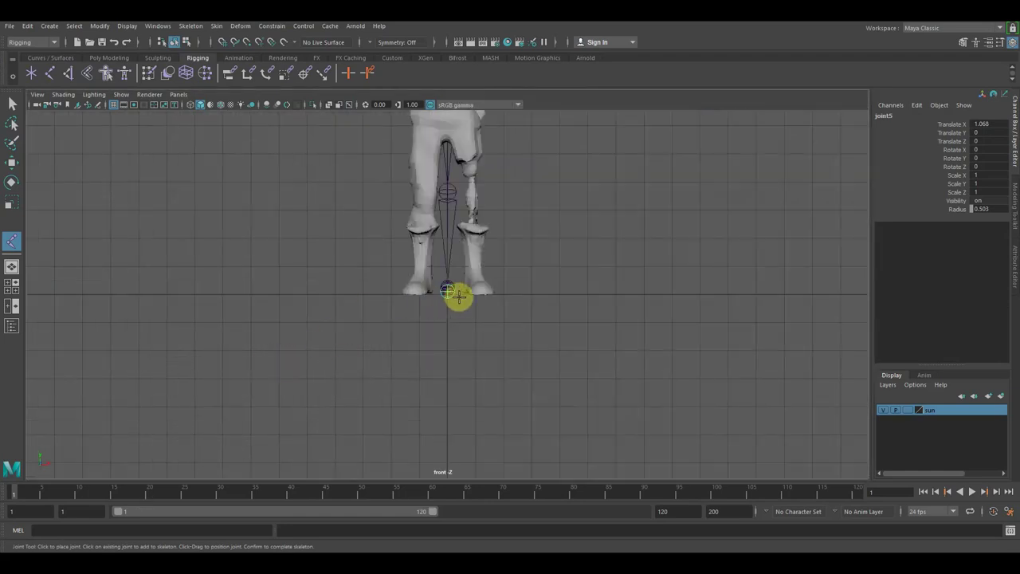
pyautogui.keyDown('alt'); pyautogui.moveTo(527, 304); pyautogui.dragTo(524, 454, button='middle'); pyautogui.keyUp('alt')
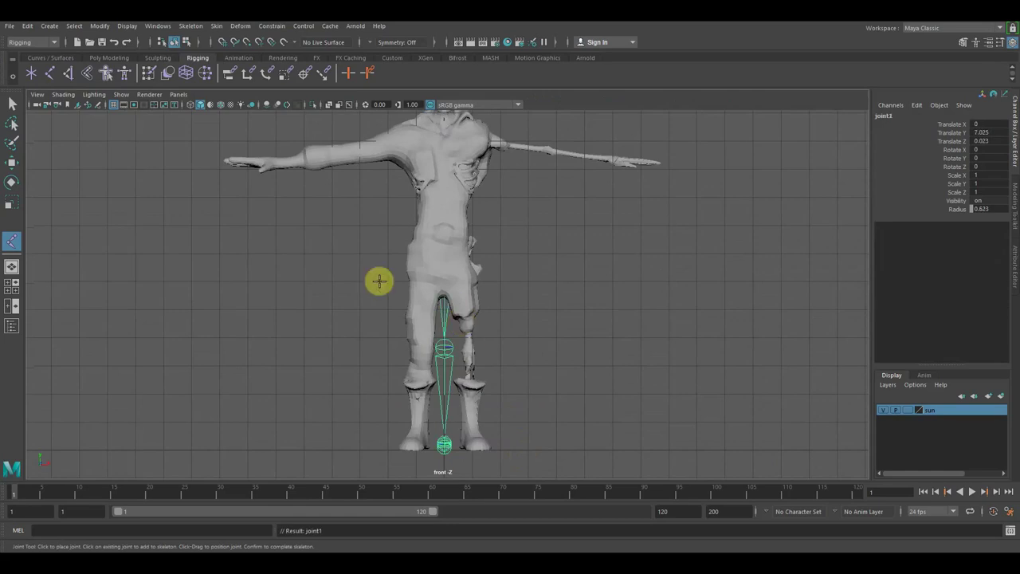
# Step: Shift the leg joint chain sideways into the leg and nudge the knee joint to Translate X 3.379
pyautogui.click(12, 161)
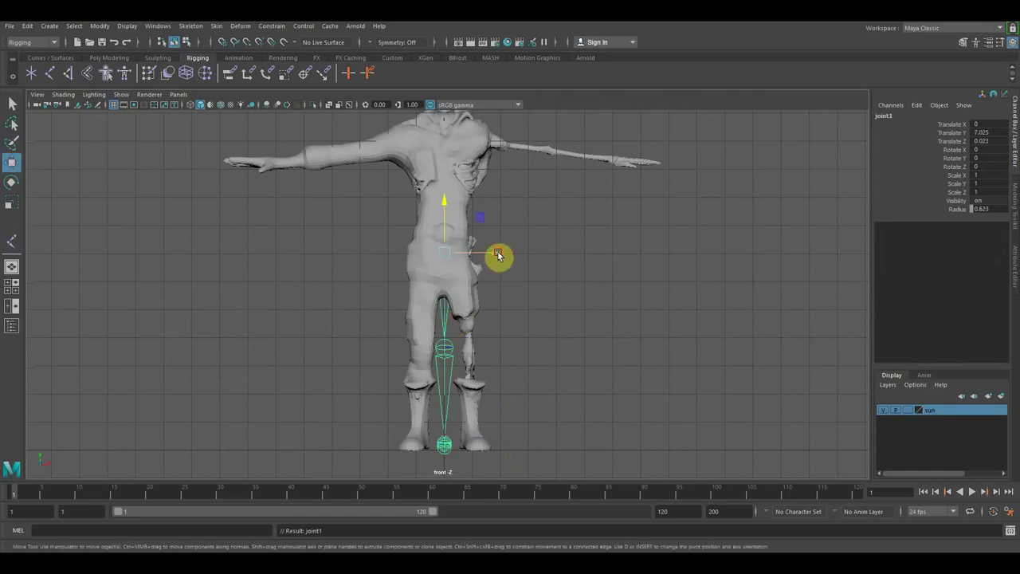
pyautogui.moveTo(495, 253); pyautogui.dragTo(519, 263)
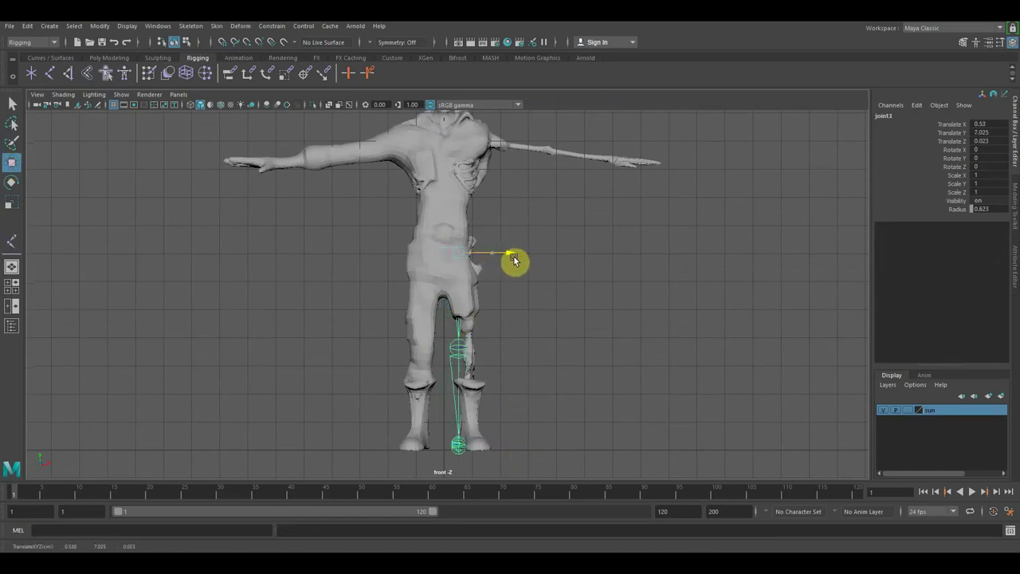
pyautogui.click(466, 353)
pyautogui.moveTo(515, 349); pyautogui.dragTo(519, 349)
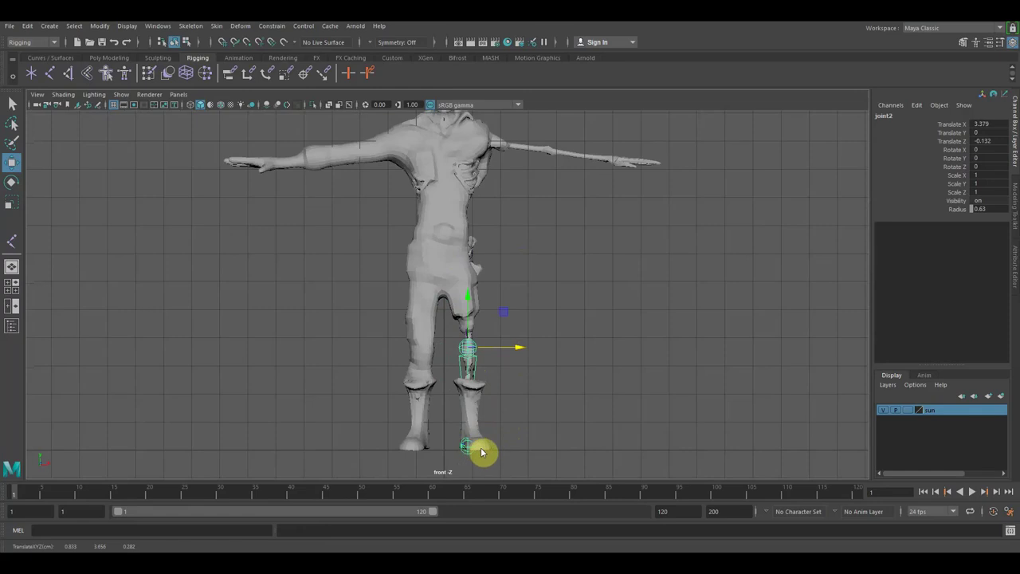
# Step: Switch to the perspective view and orbit to look down on the character
pyautogui.press('space')
pyautogui.press('space')
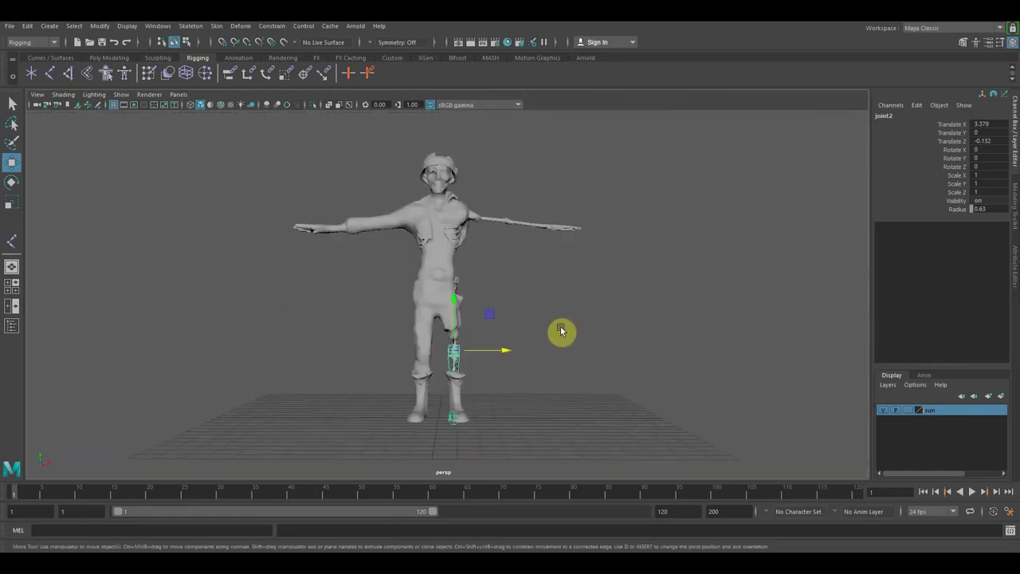
pyautogui.moveTo(561, 331)
pyautogui.keyDown('alt'); pyautogui.mouseDown()
pyautogui.moveTo(560, 353)
pyautogui.moveTo(531, 380)
pyautogui.moveTo(542, 396)
pyautogui.mouseUp(); pyautogui.keyUp('alt')
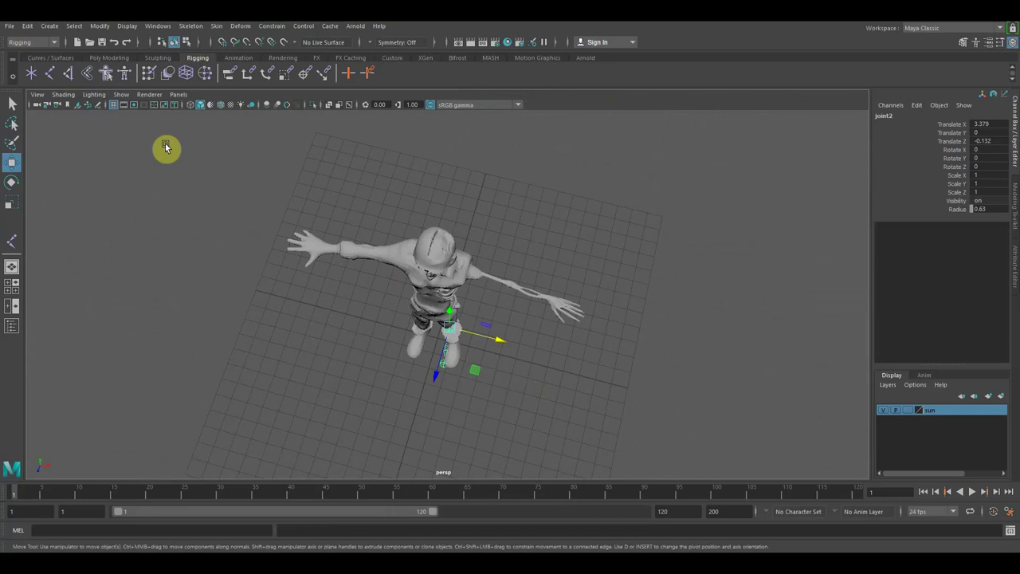
pyautogui.click(63, 95)
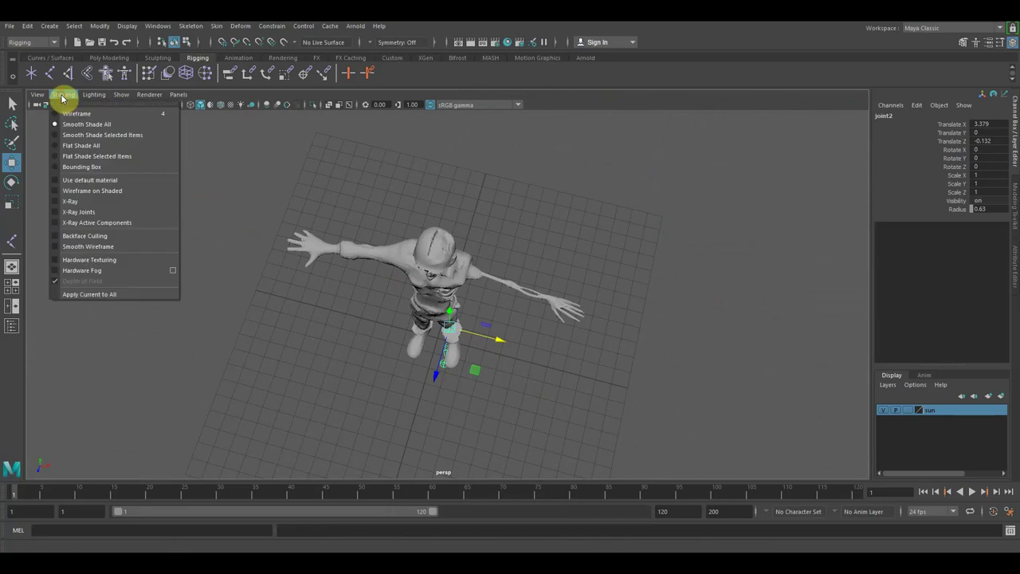
# Step: Enable X-Ray Joints and move the ankle and foot joints inside the boot, toe joint at X 1.068, Z -0.171
pyautogui.click(56, 212)
pyautogui.scroll(2, 374, 327)
pyautogui.scroll(2, 422, 374)
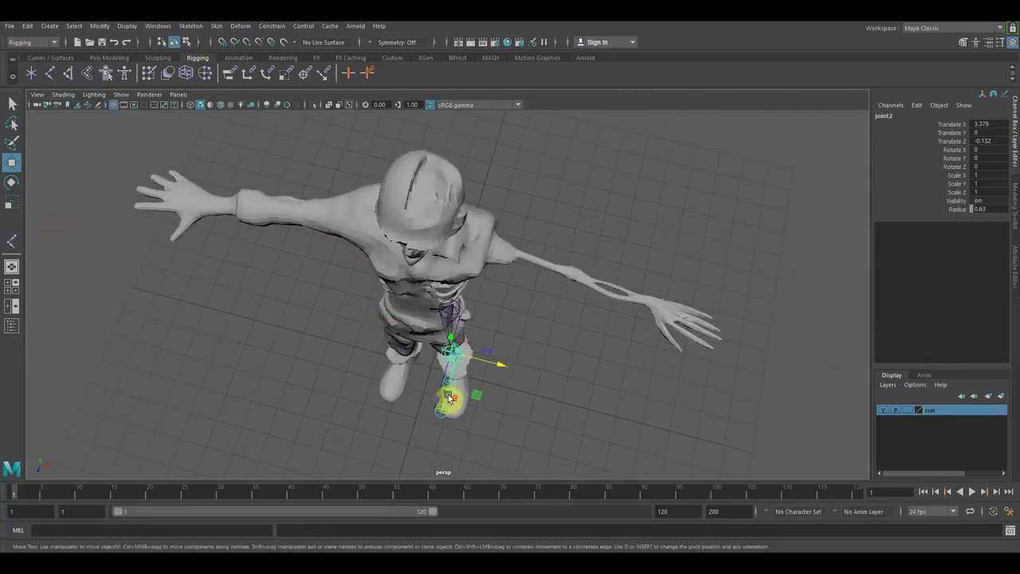
pyautogui.scroll(2, 462, 403)
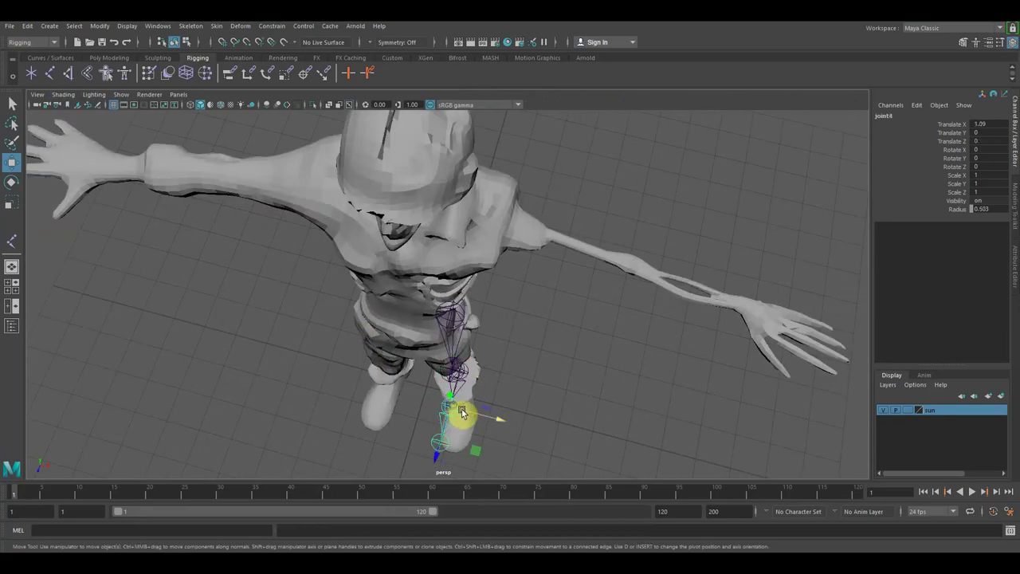
pyautogui.moveTo(484, 421); pyautogui.dragTo(451, 444)
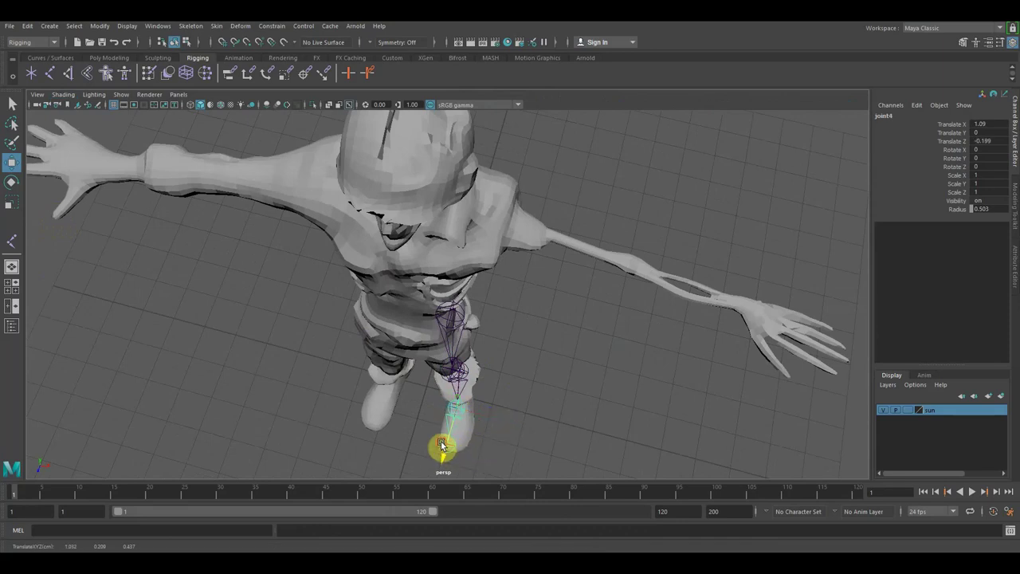
pyautogui.click(519, 446)
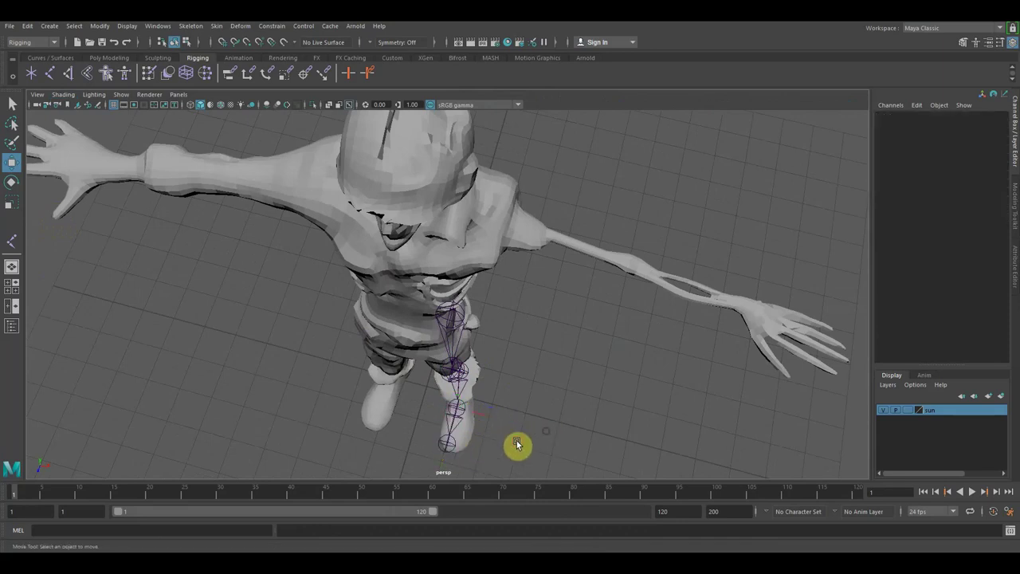
pyautogui.click(449, 447)
pyautogui.moveTo(494, 459); pyautogui.dragTo(503, 463)
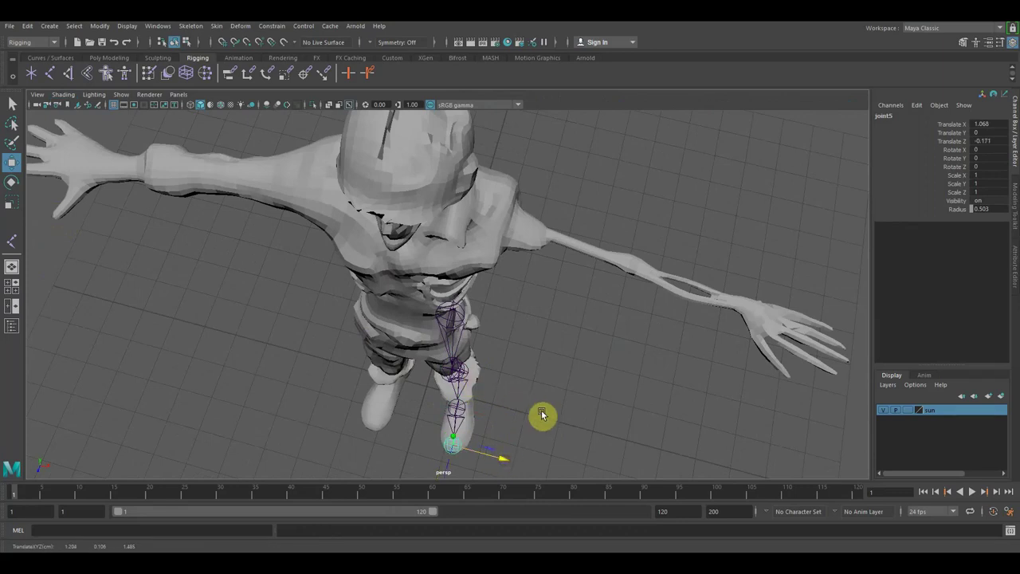
# Step: Orbit around to check the leg joints, then maximize the front view
pyautogui.moveTo(554, 412)
pyautogui.keyDown('alt'); pyautogui.mouseDown()
pyautogui.moveTo(444, 388)
pyautogui.moveTo(355, 387)
pyautogui.moveTo(332, 364)
pyautogui.moveTo(406, 399)
pyautogui.mouseUp(); pyautogui.keyUp('alt')
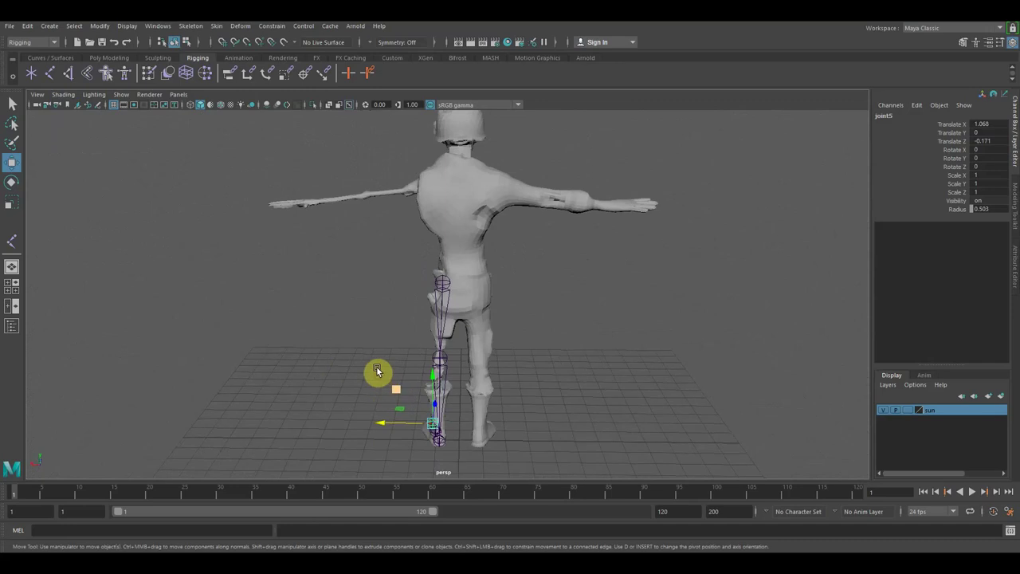
pyautogui.moveTo(375, 365)
pyautogui.keyDown('alt'); pyautogui.mouseDown()
pyautogui.moveTo(372, 351)
pyautogui.moveTo(585, 371)
pyautogui.moveTo(603, 409)
pyautogui.moveTo(605, 345)
pyautogui.mouseUp(); pyautogui.keyUp('alt')
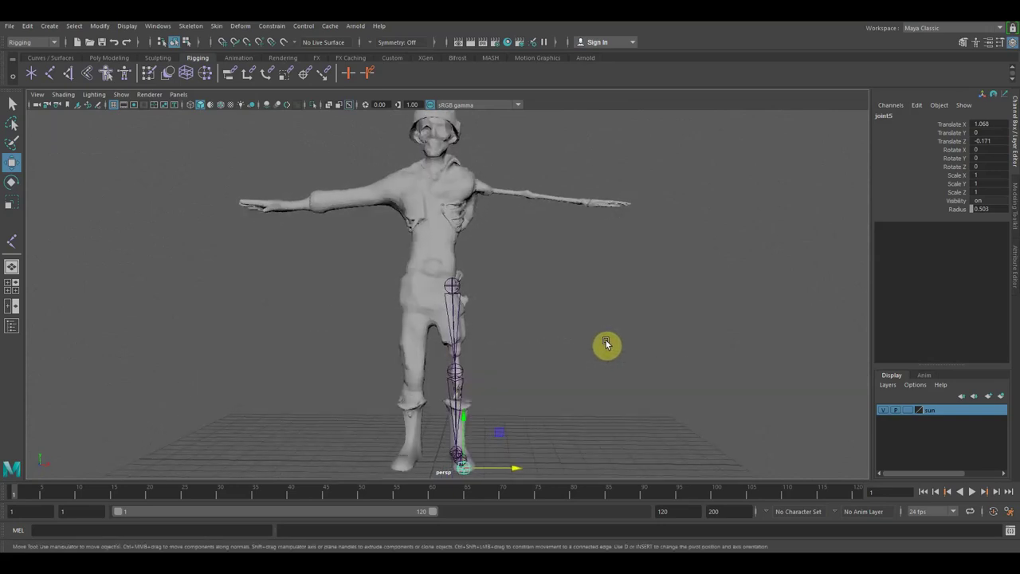
pyautogui.press('space')
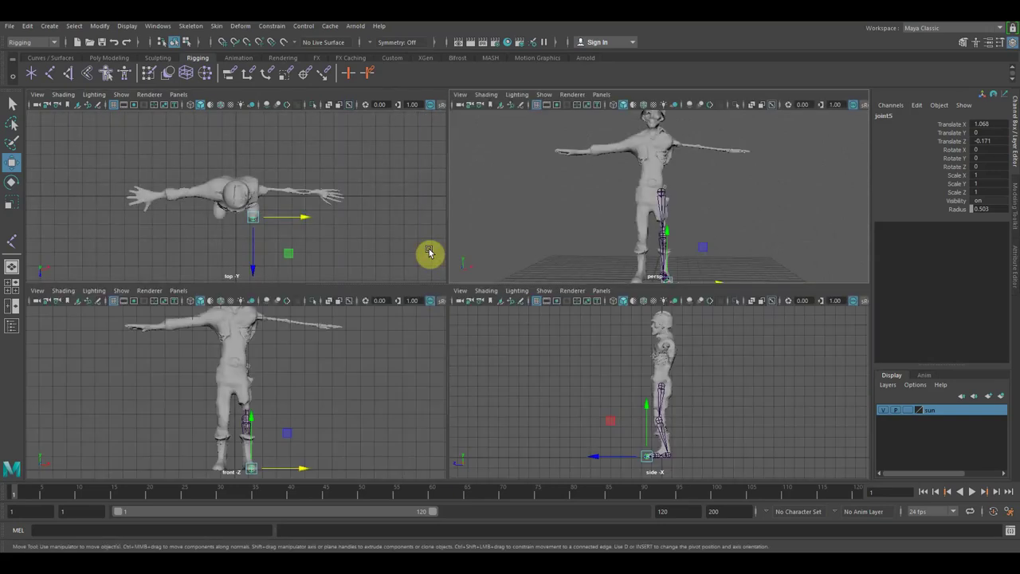
pyautogui.press('space')
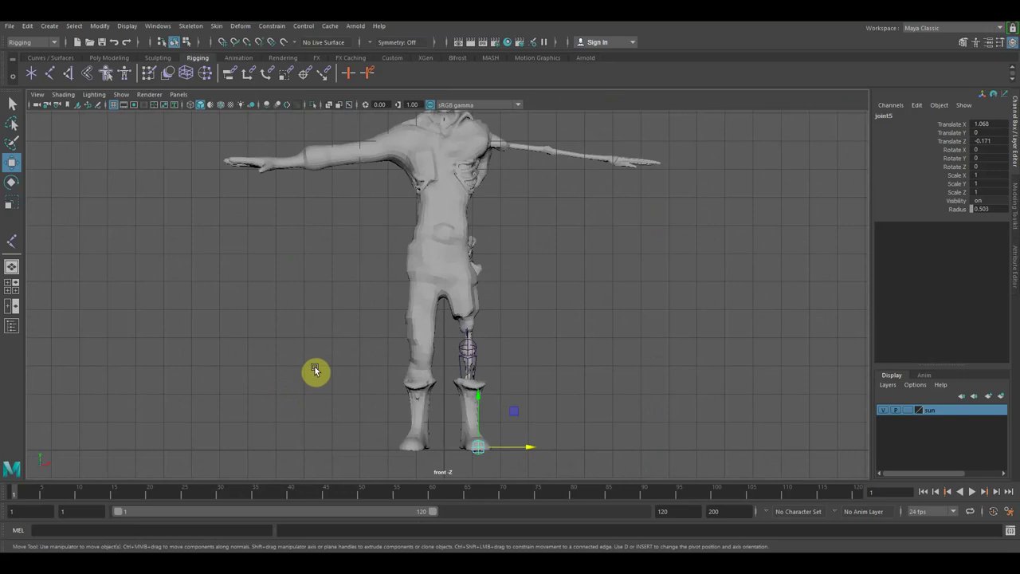
# Step: With X-Ray Joints on in the front view, place a spine chain from hip to top of the head
pyautogui.click(61, 94)
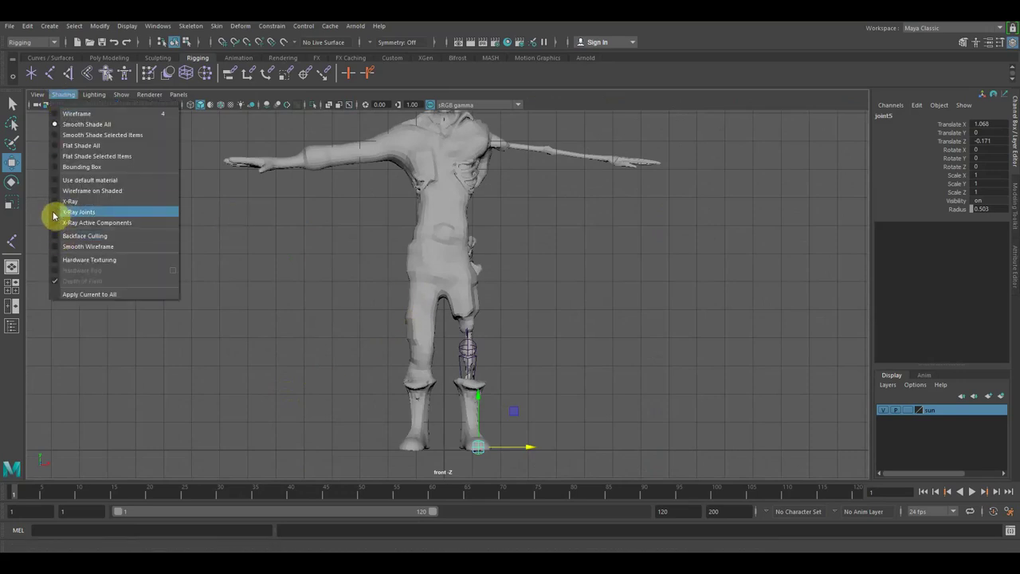
pyautogui.click(78, 212)
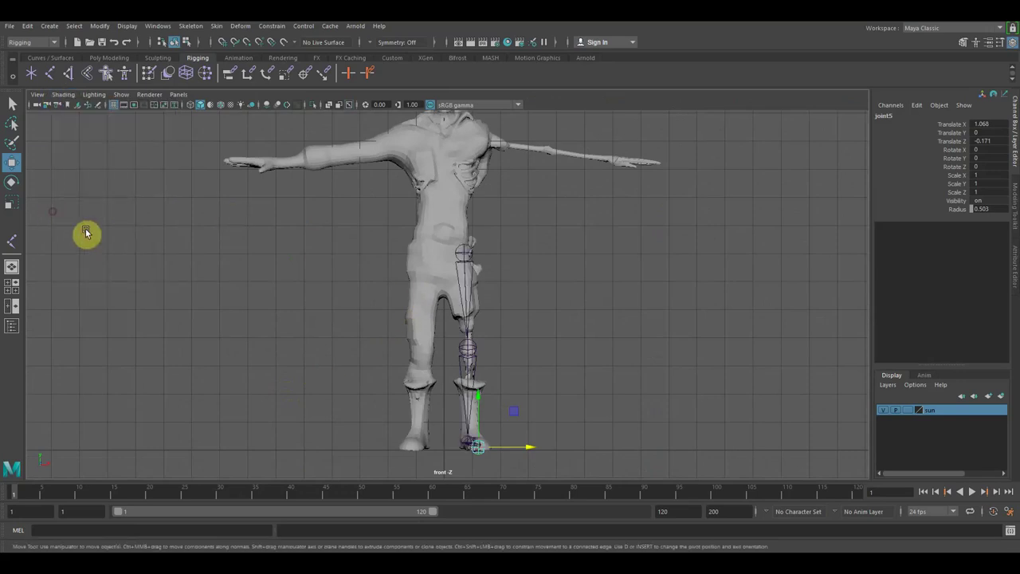
pyautogui.click(50, 73)
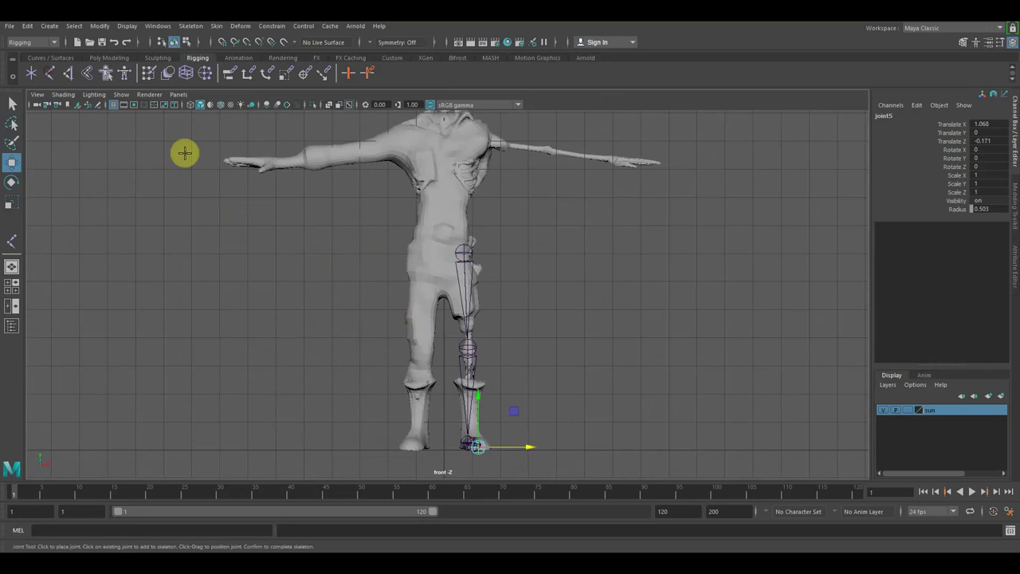
pyautogui.click(444, 251)
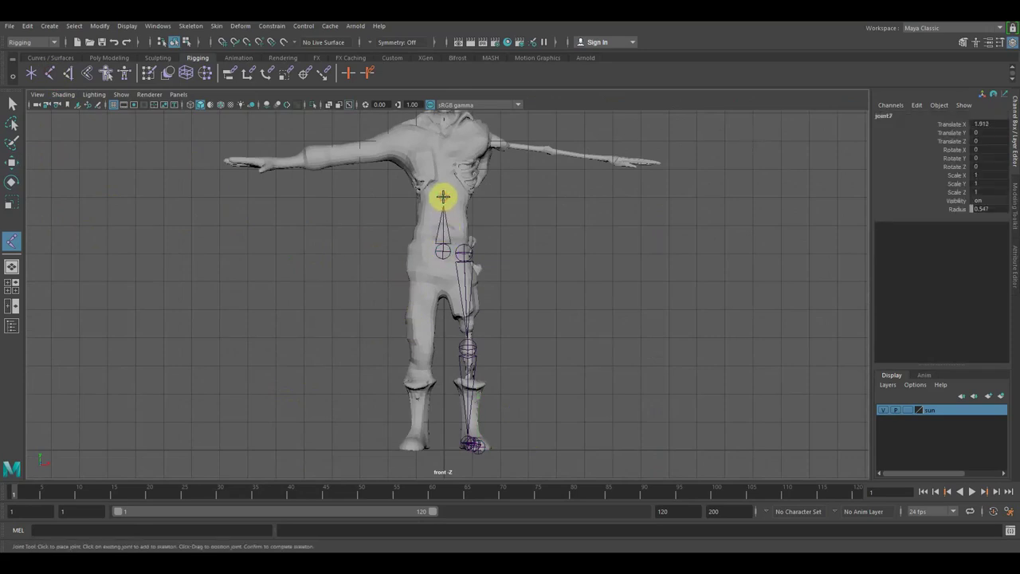
pyautogui.moveTo(508, 229)
pyautogui.keyDown('alt'); pyautogui.mouseDown(button='middle')
pyautogui.moveTo(499, 324)
pyautogui.moveTo(471, 343)
pyautogui.mouseUp(button='middle'); pyautogui.keyUp('alt')
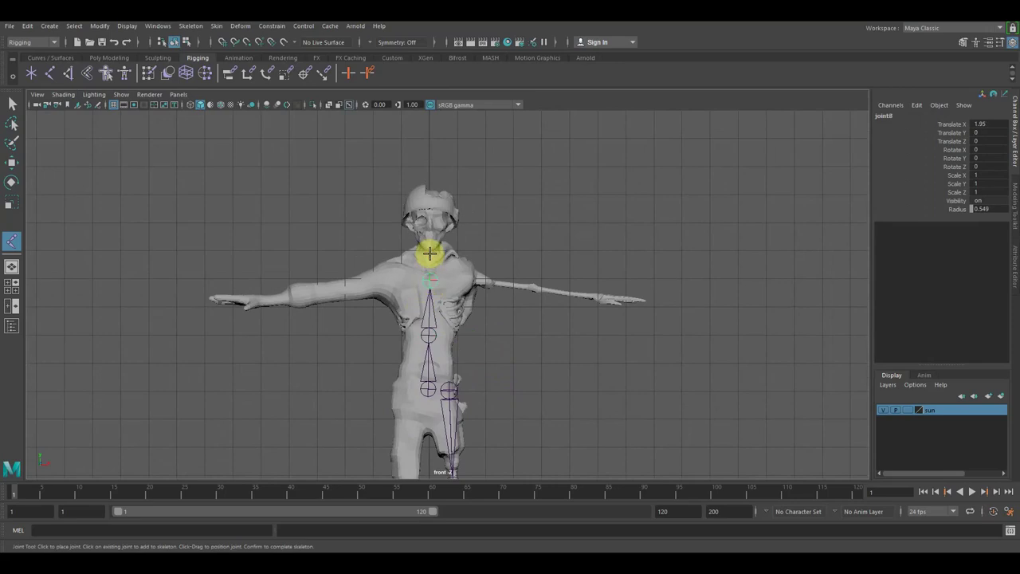
pyautogui.click(431, 187)
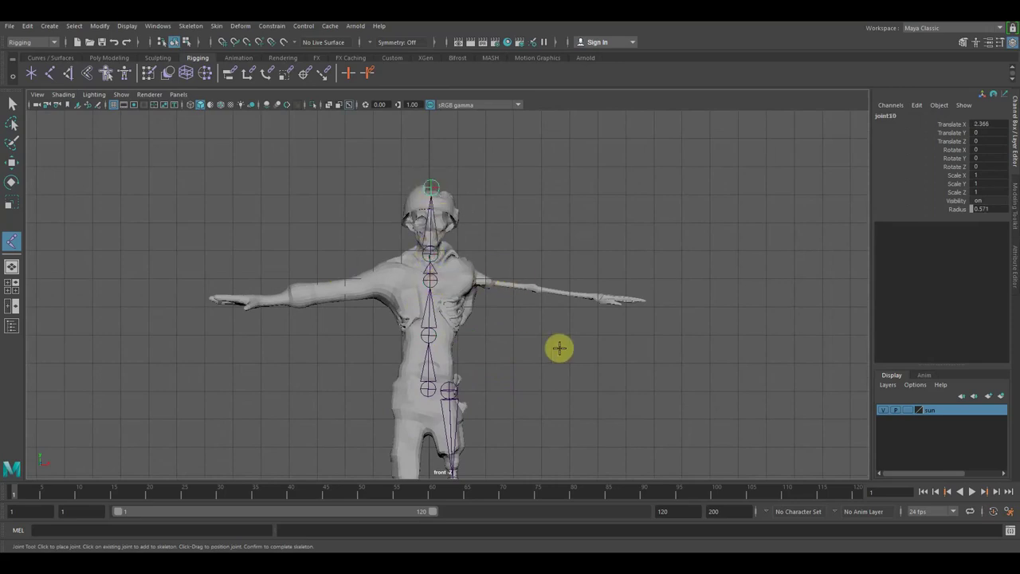
# Step: Maximize the perspective view and orbit to the character's side
pyautogui.press('space')
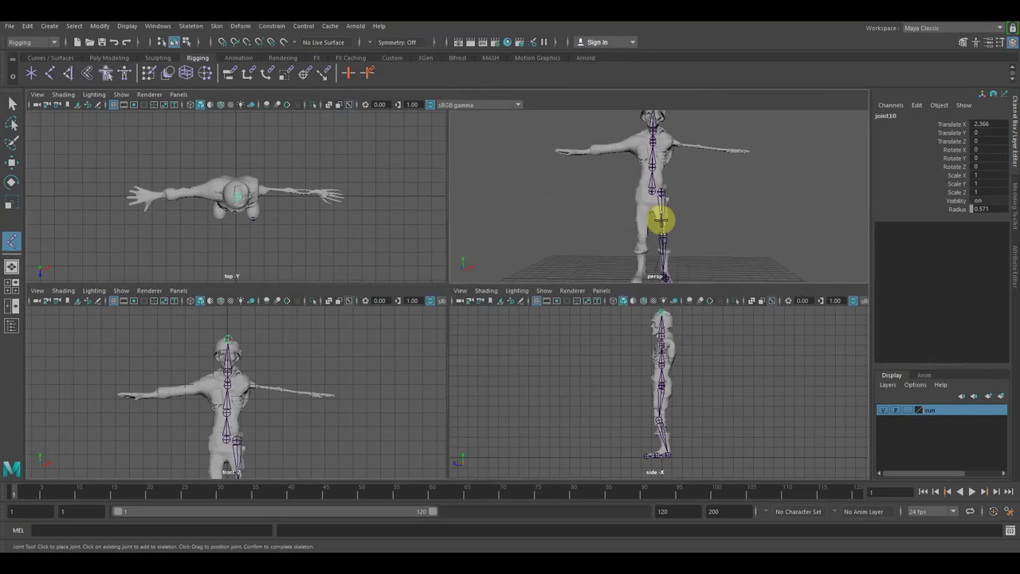
pyautogui.press('space')
pyautogui.keyDown('alt'); pyautogui.moveTo(624, 310); pyautogui.dragTo(505, 318); pyautogui.keyUp('alt')
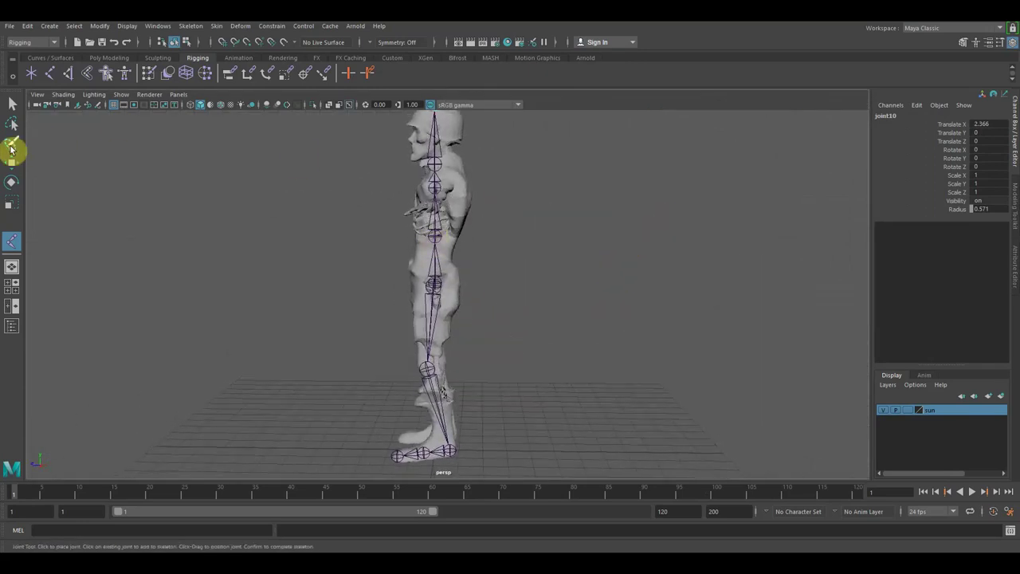
# Step: Move the bottom and chest spine joints into position inside the torso
pyautogui.click(12, 161)
pyautogui.moveTo(434, 234); pyautogui.dragTo(461, 235)
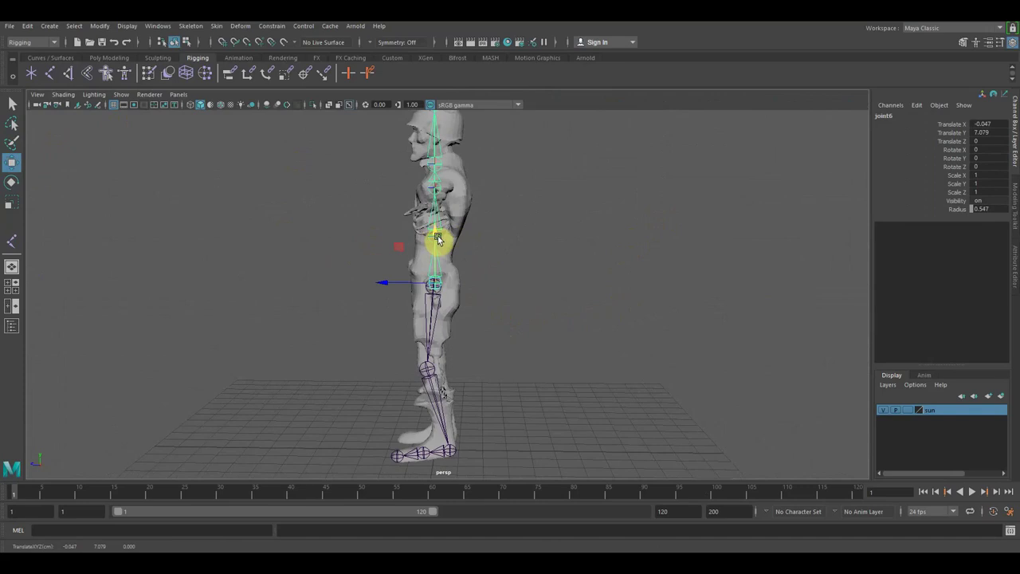
pyautogui.click(438, 236)
pyautogui.moveTo(439, 235); pyautogui.dragTo(391, 239)
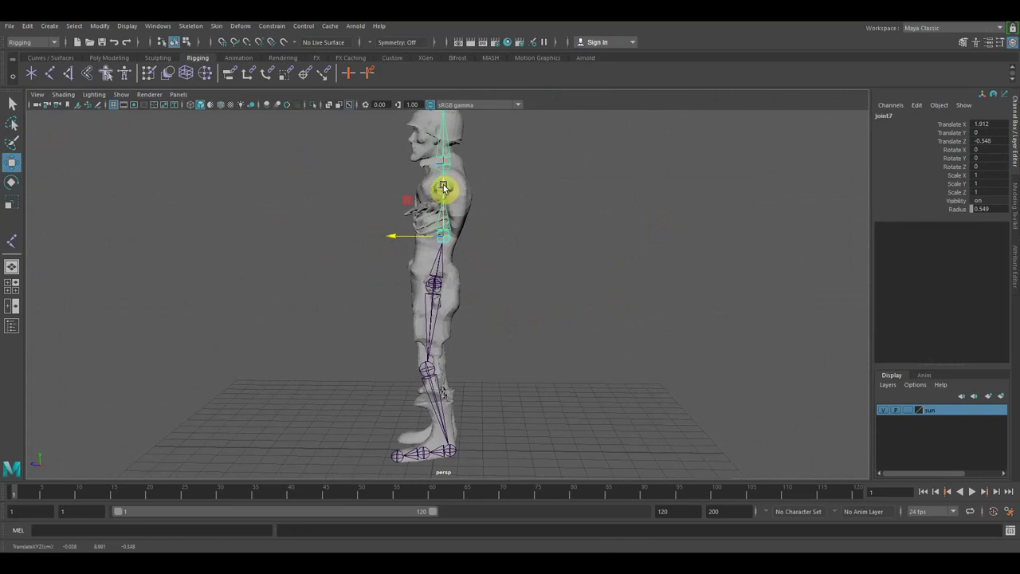
pyautogui.press('Return')
pyautogui.moveTo(396, 188)
pyautogui.mouseDown()
pyautogui.moveTo(404, 193)
pyautogui.moveTo(397, 164)
pyautogui.mouseUp()
# Step: Place the neck joint at Translate X 1.567, Z 0.279, deselect, and show the four-view layout
pyautogui.press('Down')
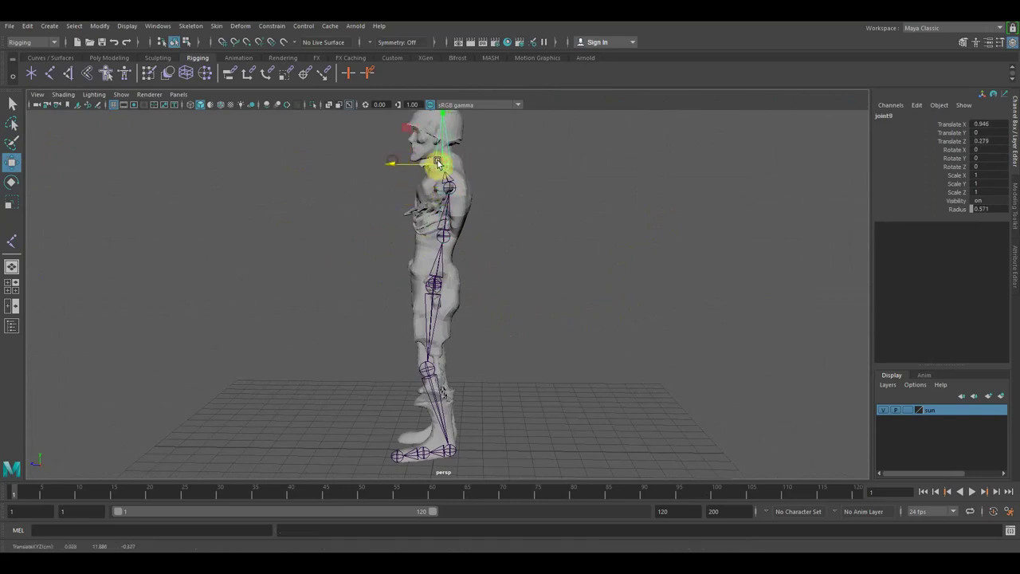
pyautogui.scroll(-2, 433, 148)
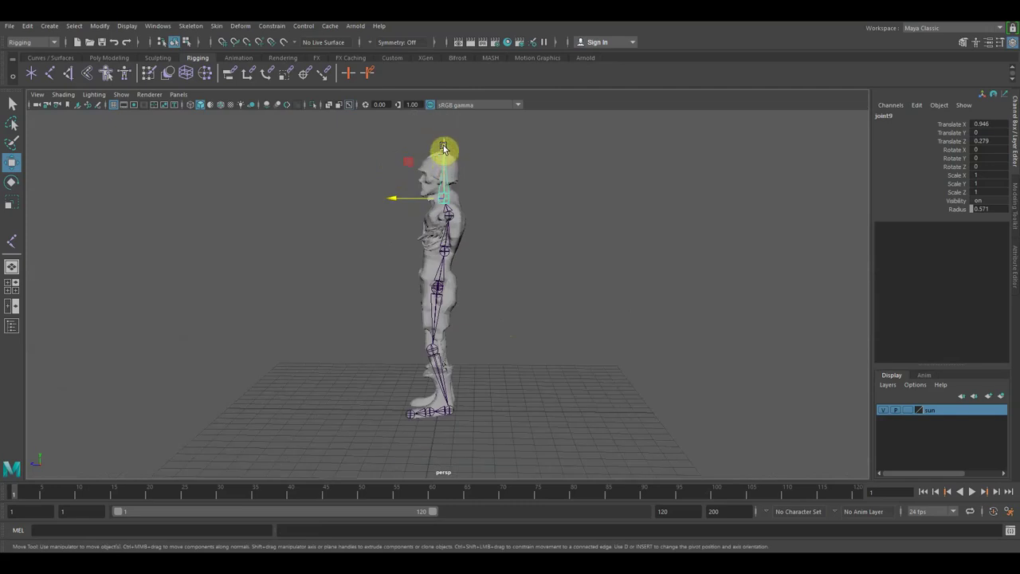
pyautogui.moveTo(444, 149); pyautogui.dragTo(441, 166)
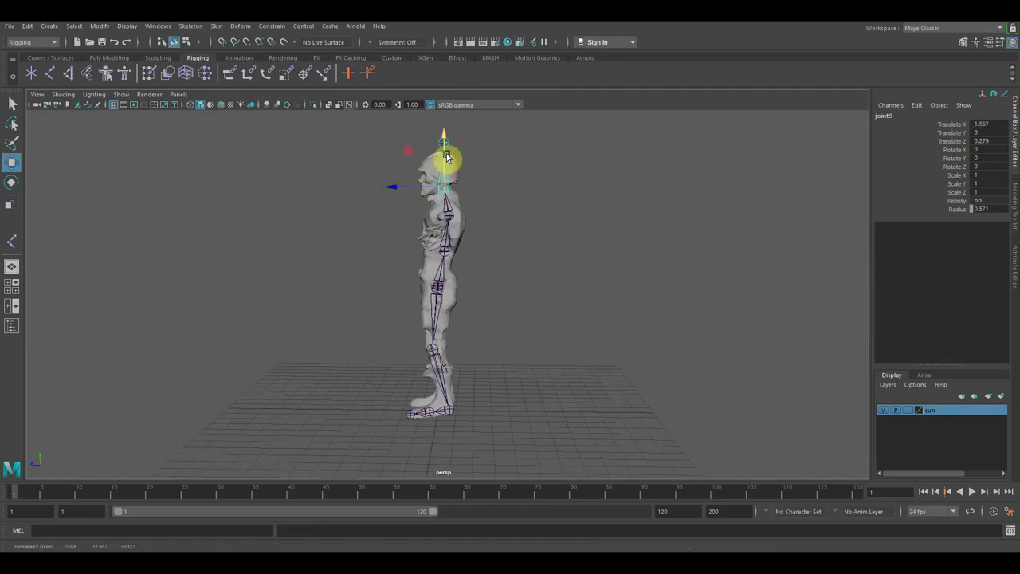
pyautogui.scroll(3, 465, 202)
pyautogui.scroll(-2, 445, 255)
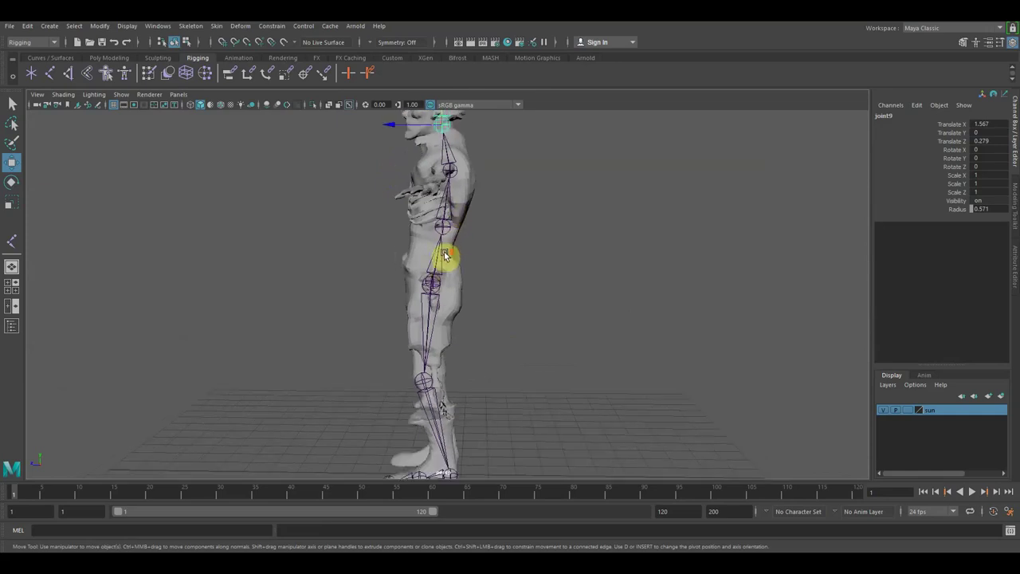
pyautogui.scroll(-1, 444, 271)
pyautogui.click(511, 321)
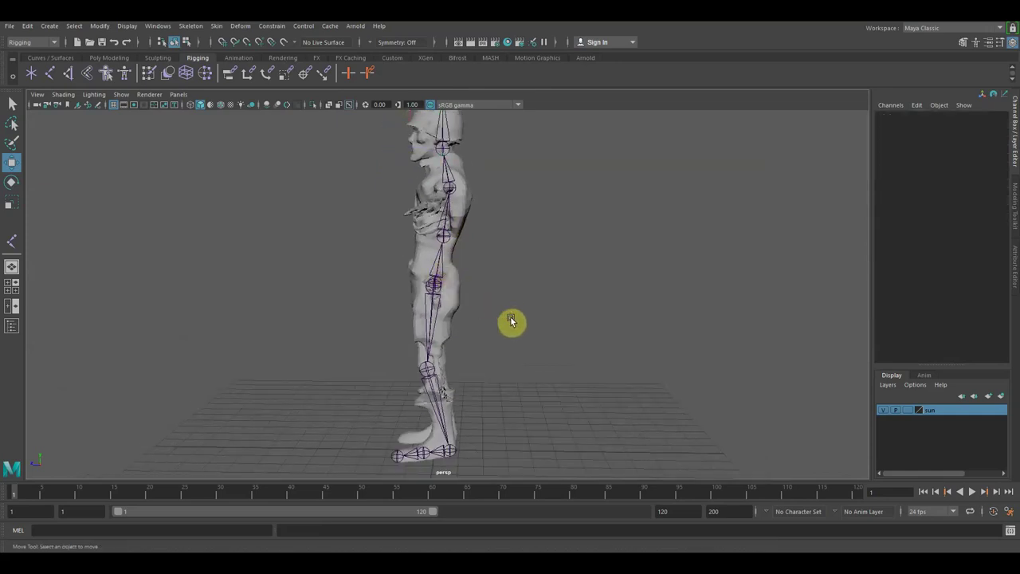
pyautogui.press('space')
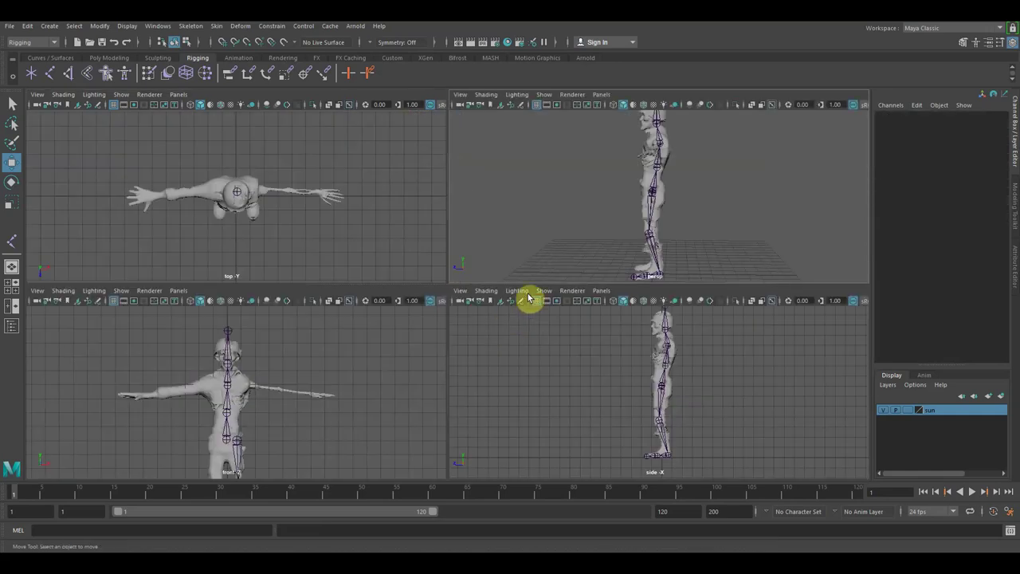
# Step: Maximize and zoom the front view of the soldier
pyautogui.click(266, 421)
pyautogui.press('space')
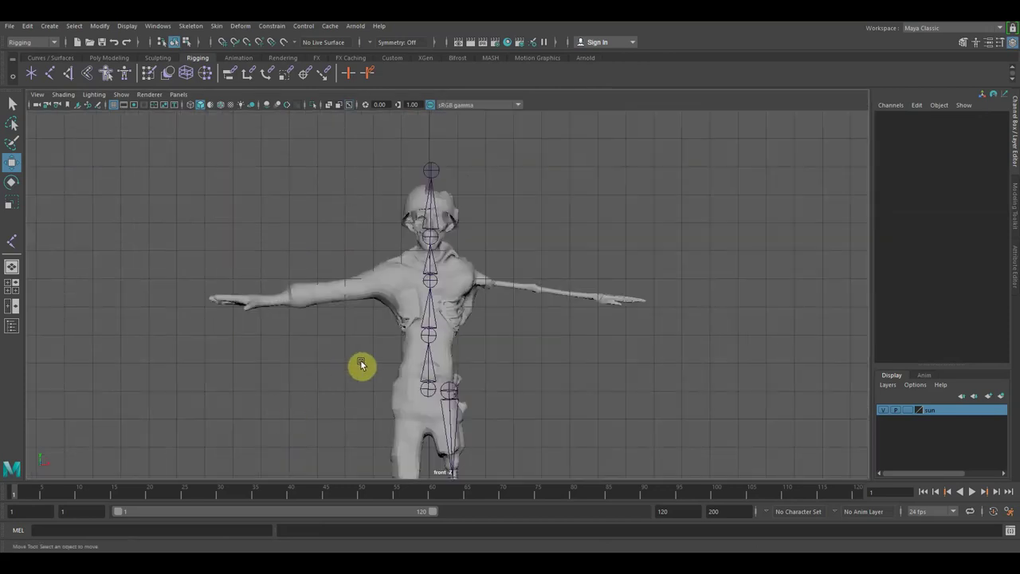
pyautogui.scroll(-3, 360, 364)
# Step: Place a five-joint arm chain from chest, shoulder, elbow, wrist to hand tip, then maximize the top view
pyautogui.click(50, 72)
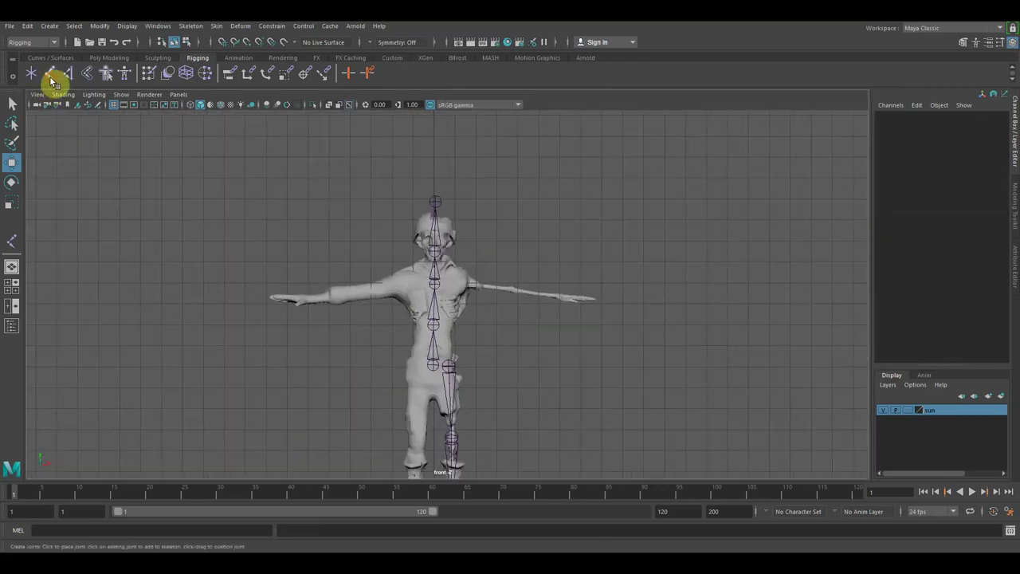
pyautogui.scroll(2, 432, 366)
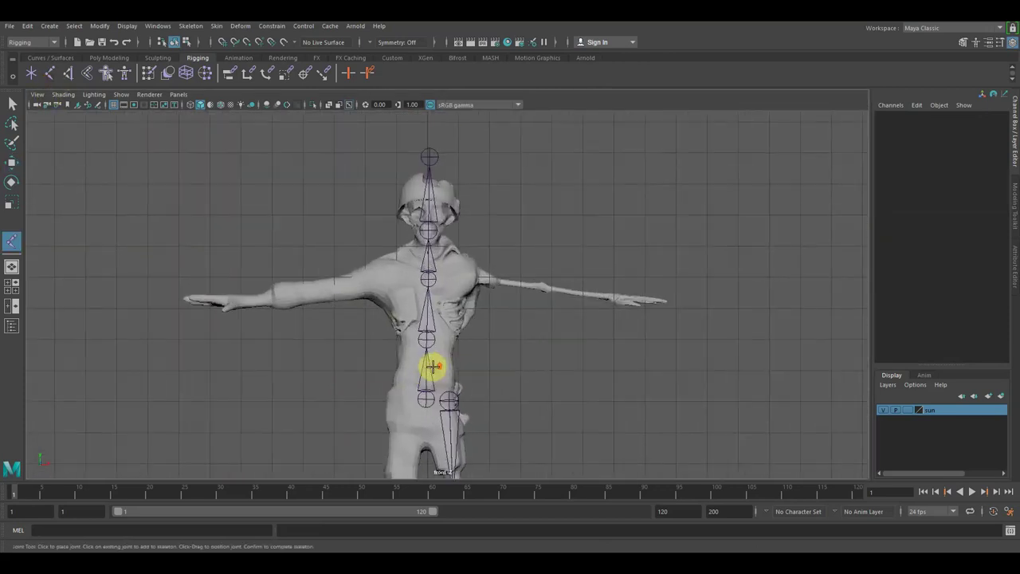
pyautogui.click(453, 274)
pyautogui.click(476, 276)
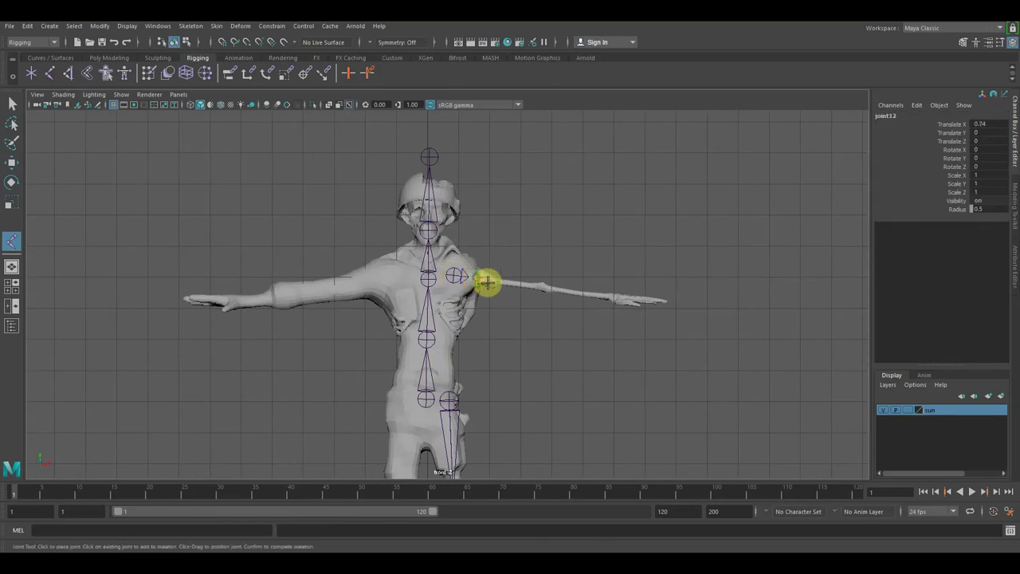
pyautogui.click(542, 290)
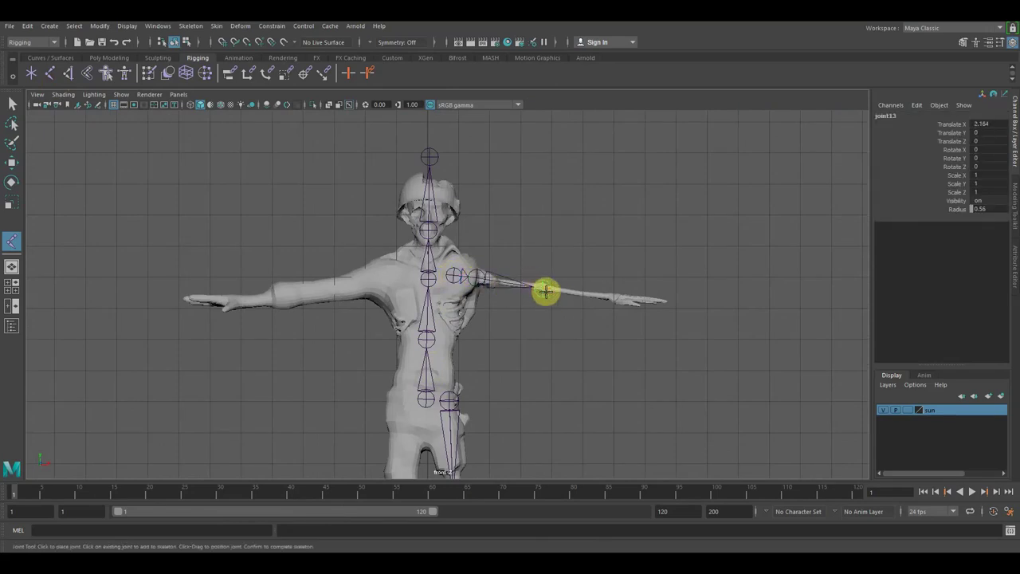
pyautogui.click(607, 297)
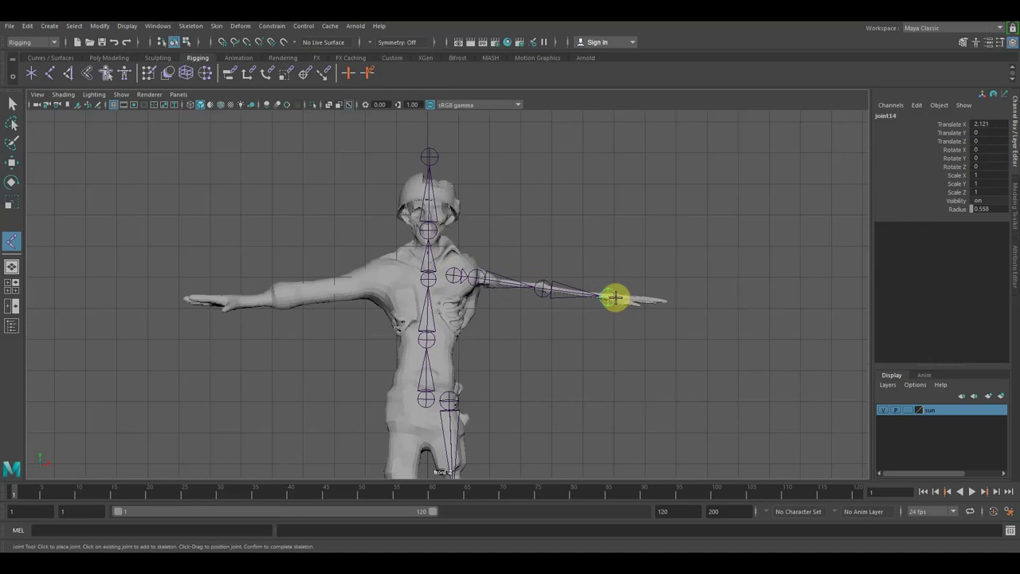
pyautogui.click(667, 300)
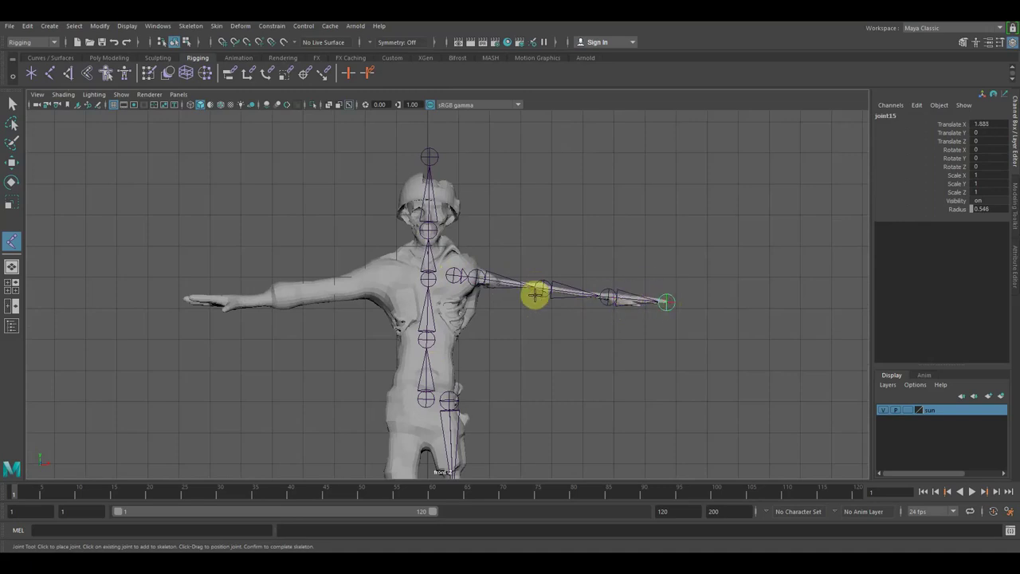
pyautogui.press('space')
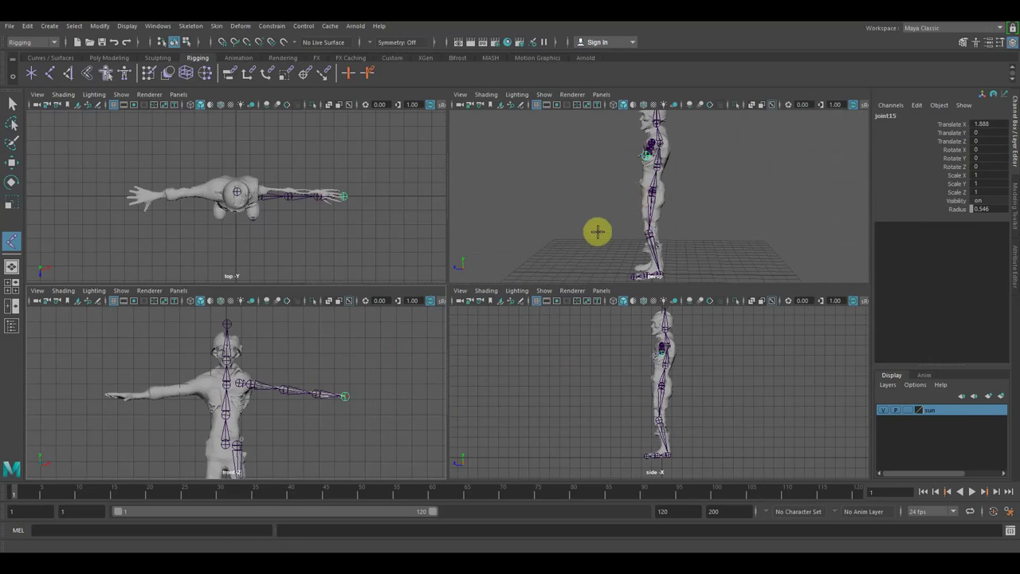
pyautogui.press('space')
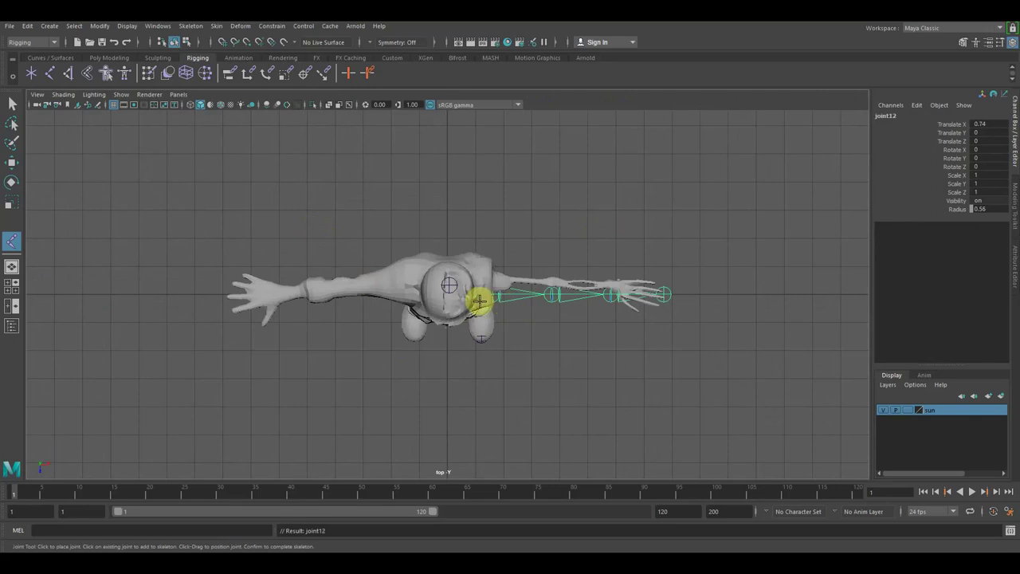
# Step: In top view, move the shoulder chain and wrist joint (Z 0.114) onto the arm's centre line
pyautogui.click(12, 104)
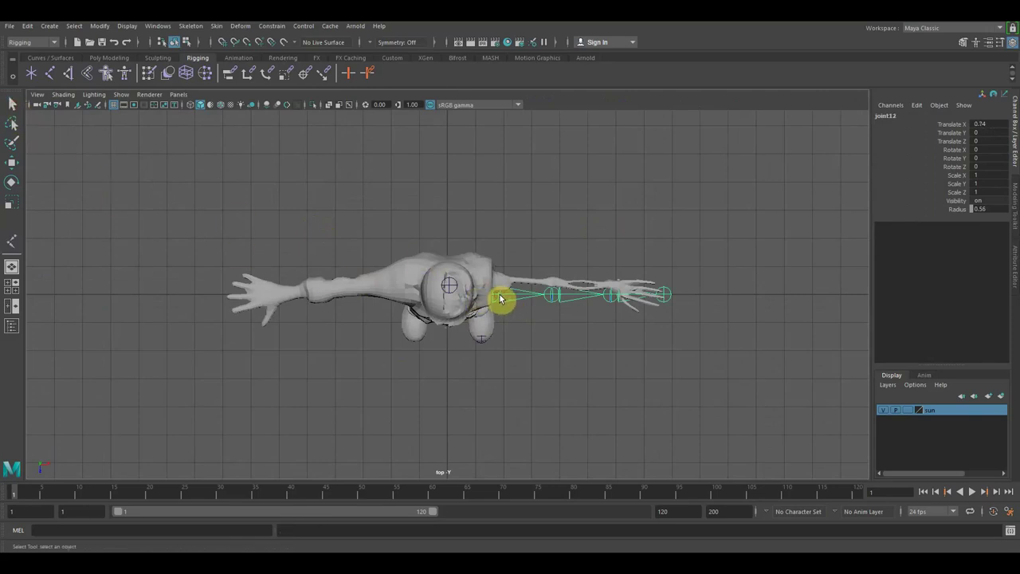
pyautogui.click(12, 162)
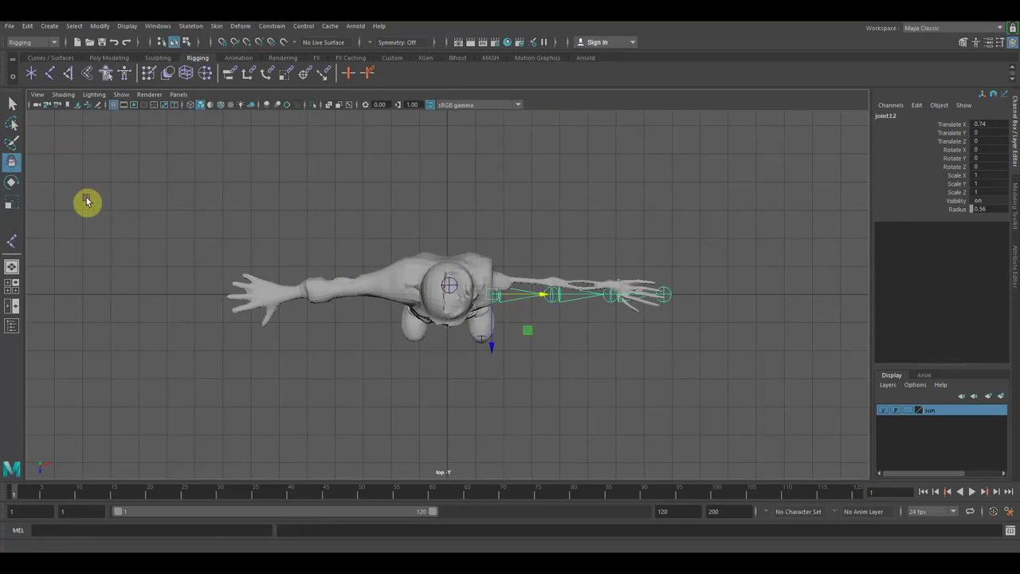
pyautogui.moveTo(495, 348); pyautogui.dragTo(549, 316)
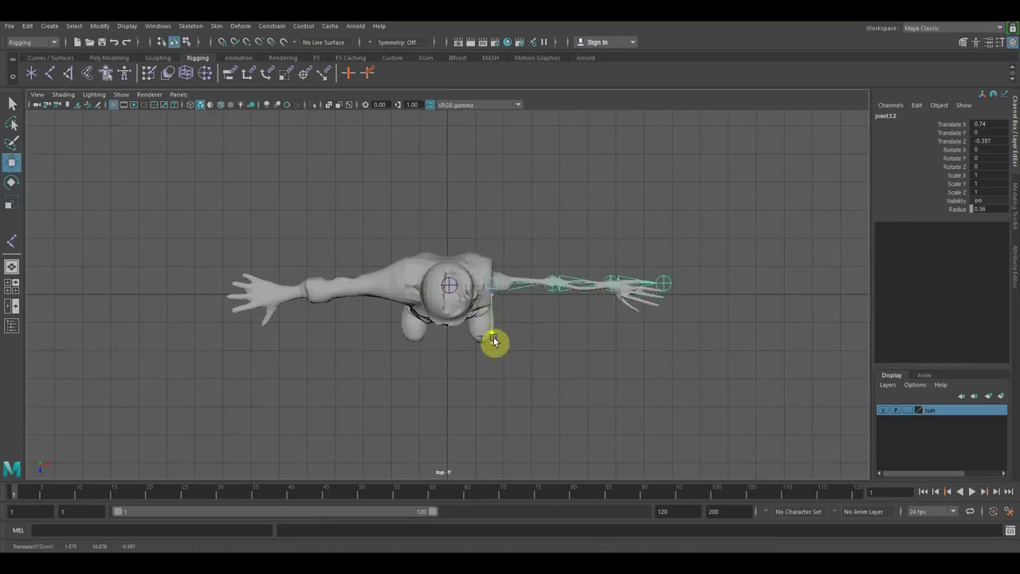
pyautogui.click(610, 285)
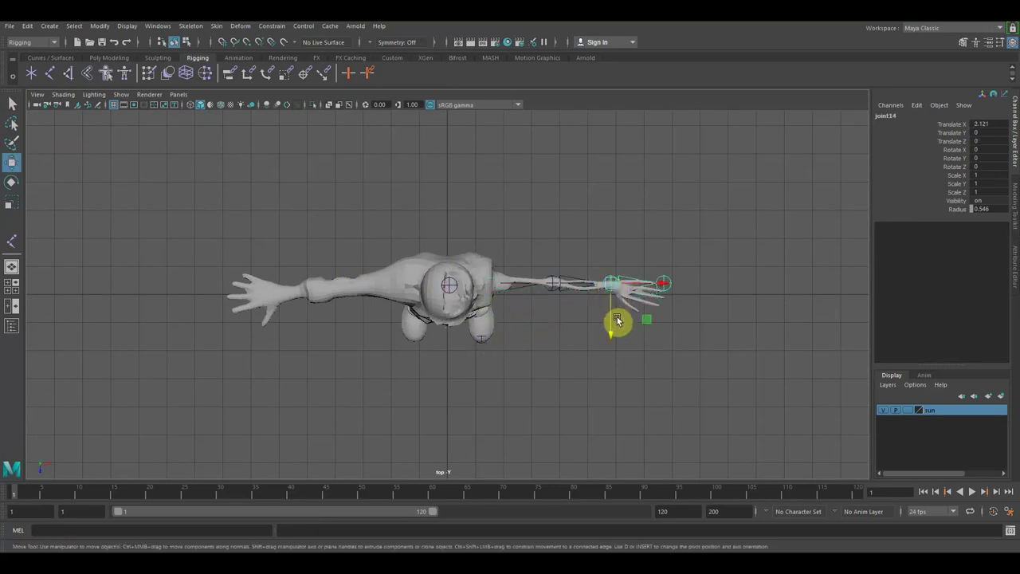
pyautogui.moveTo(612, 341); pyautogui.dragTo(667, 291)
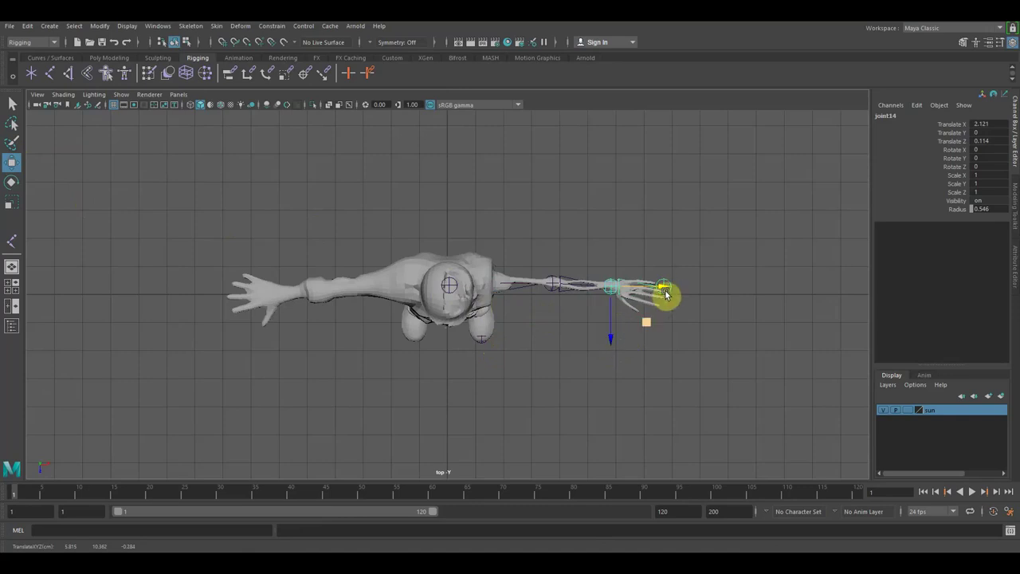
# Step: Move the fingertip joint to Z 0.397 and nudge the shoulder joint to Z -0.492
pyautogui.click(676, 254)
pyautogui.click(665, 292)
pyautogui.moveTo(665, 296); pyautogui.dragTo(665, 347)
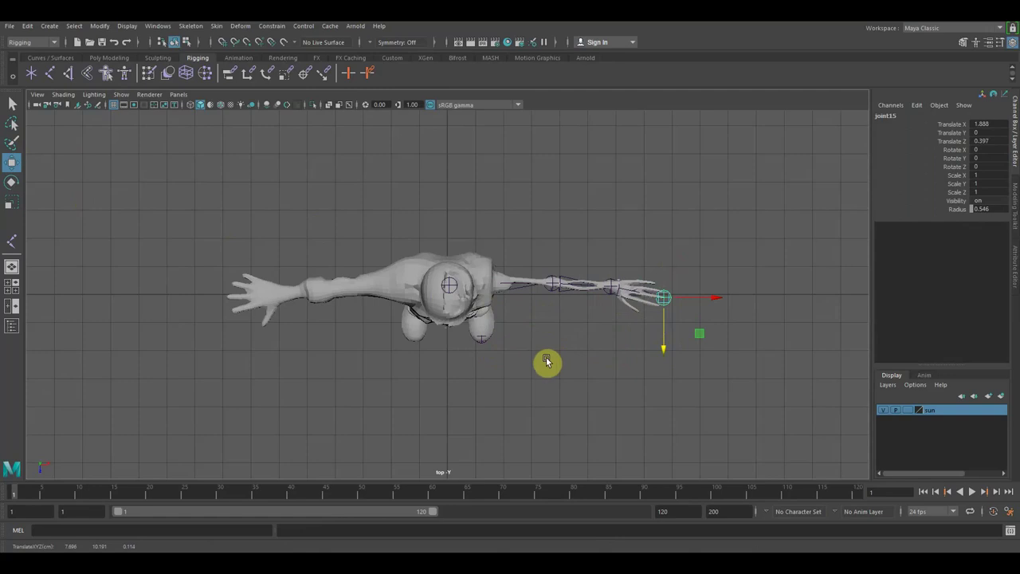
pyautogui.click(498, 293)
pyautogui.moveTo(485, 346); pyautogui.dragTo(572, 323)
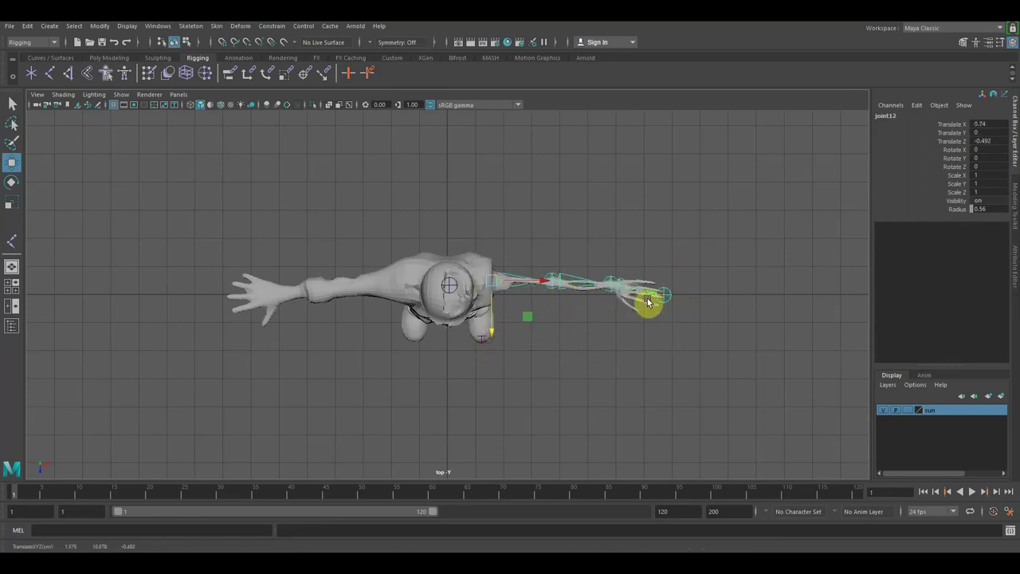
# Step: Maximize the perspective view, orbit and zoom in on the torso, and select the leg chain
pyautogui.press('space')
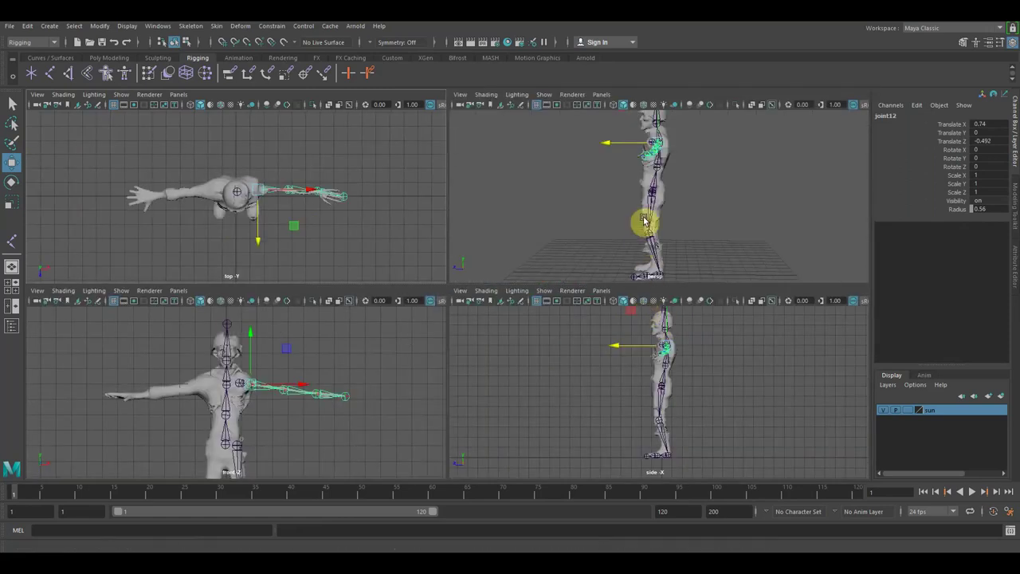
pyautogui.press('space')
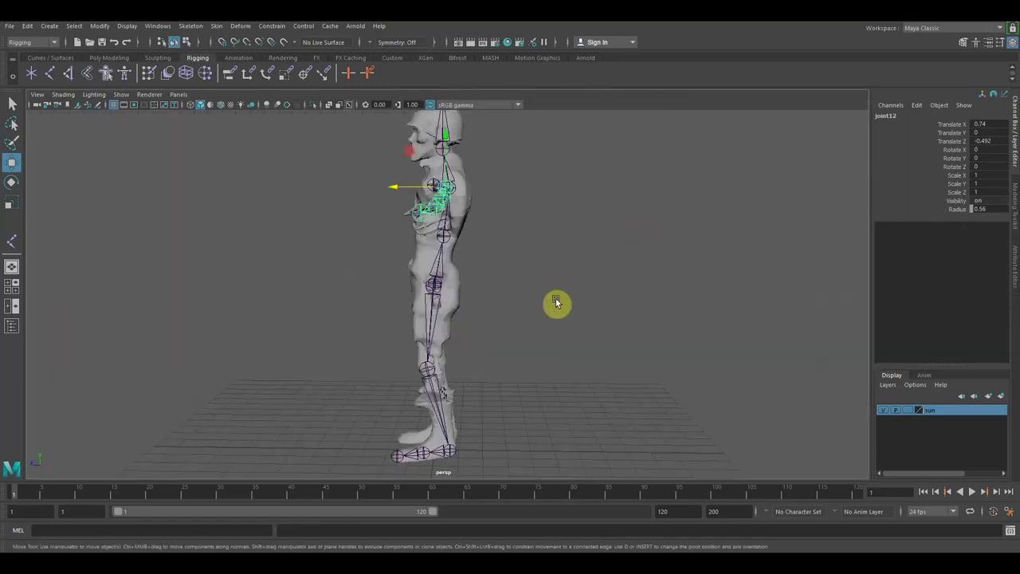
pyautogui.keyDown('alt'); pyautogui.moveTo(552, 294); pyautogui.dragTo(678, 298); pyautogui.keyUp('alt')
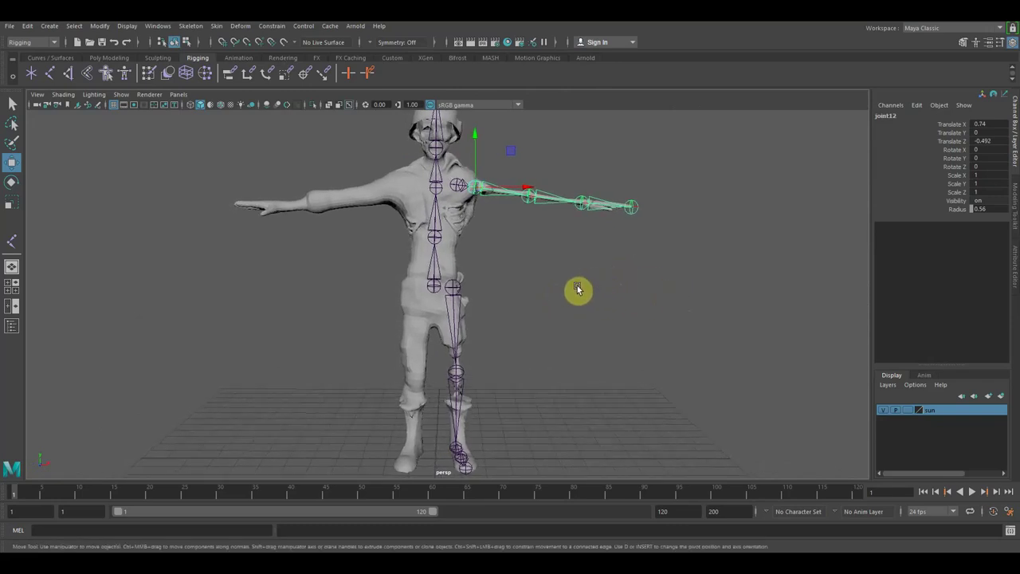
pyautogui.scroll(3, 579, 289)
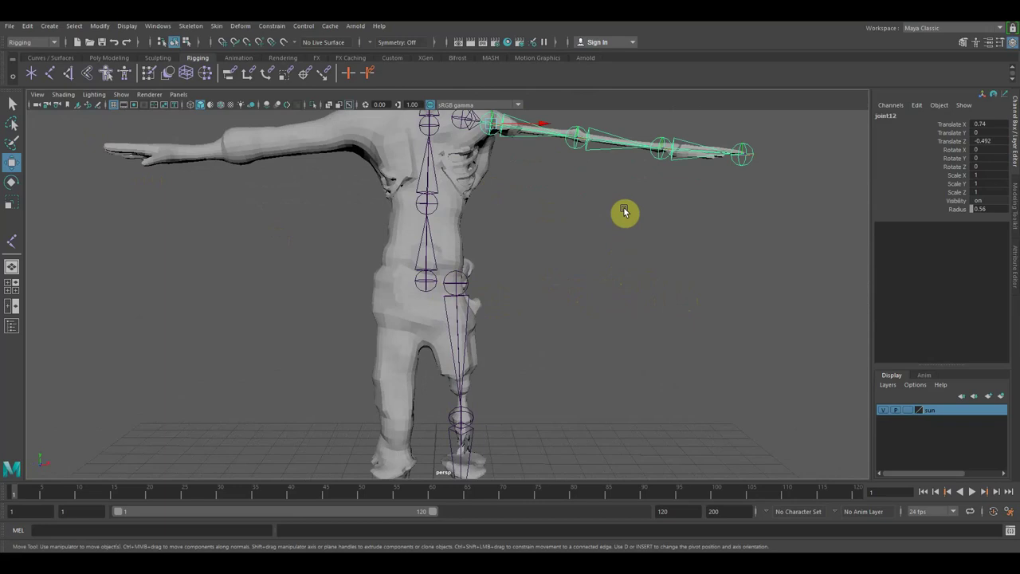
pyautogui.keyDown('alt'); pyautogui.moveTo(551, 308); pyautogui.dragTo(511, 301); pyautogui.keyUp('alt')
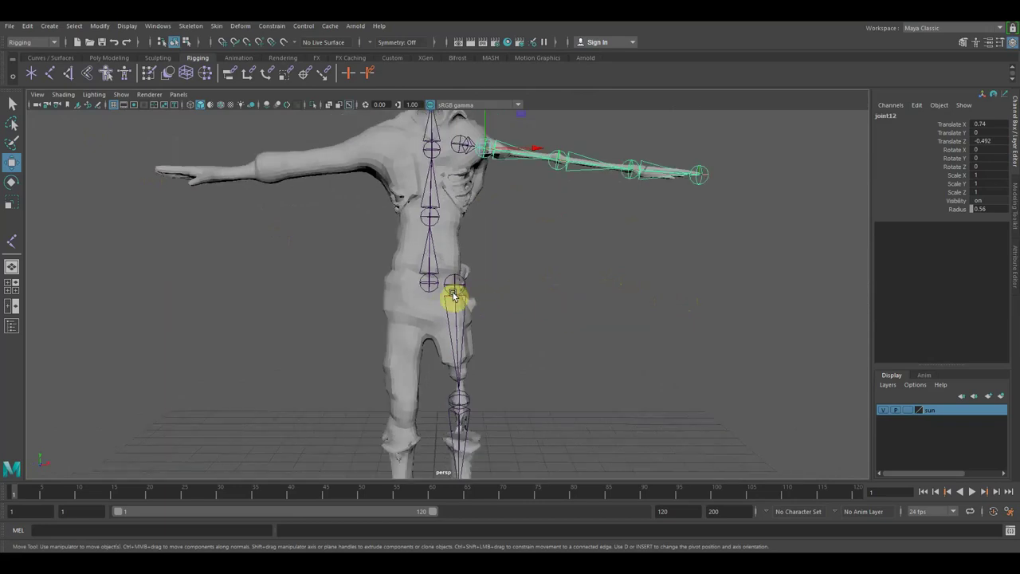
pyautogui.click(455, 294)
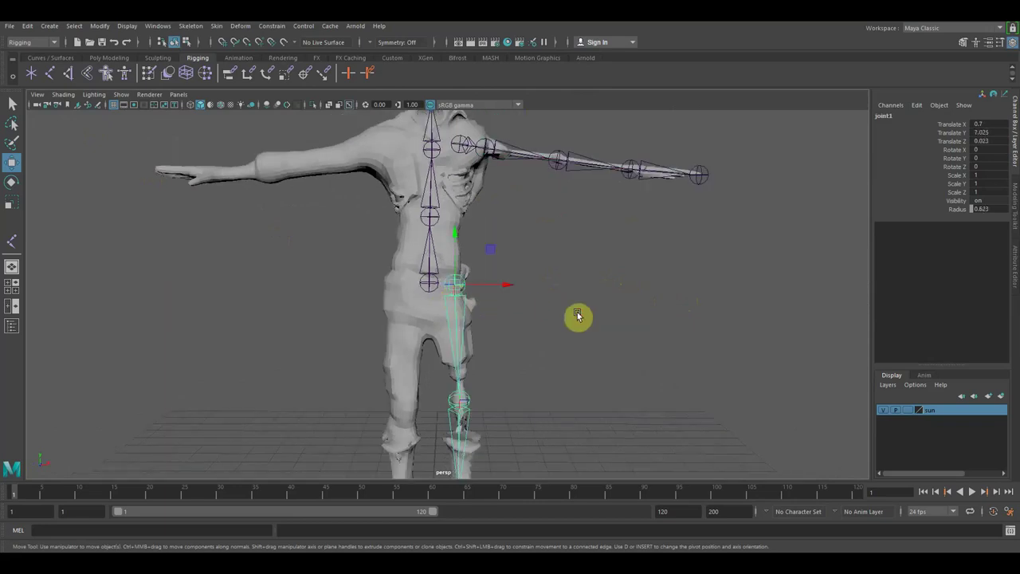
# Step: Parent the leg joint chain under the spine joint chain
pyautogui.click(429, 267)
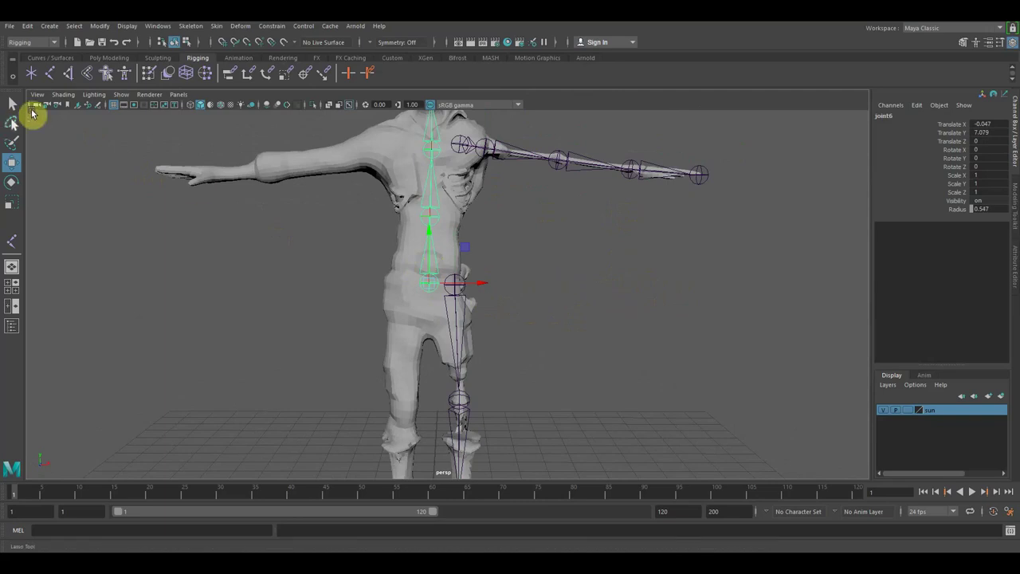
pyautogui.click(11, 104)
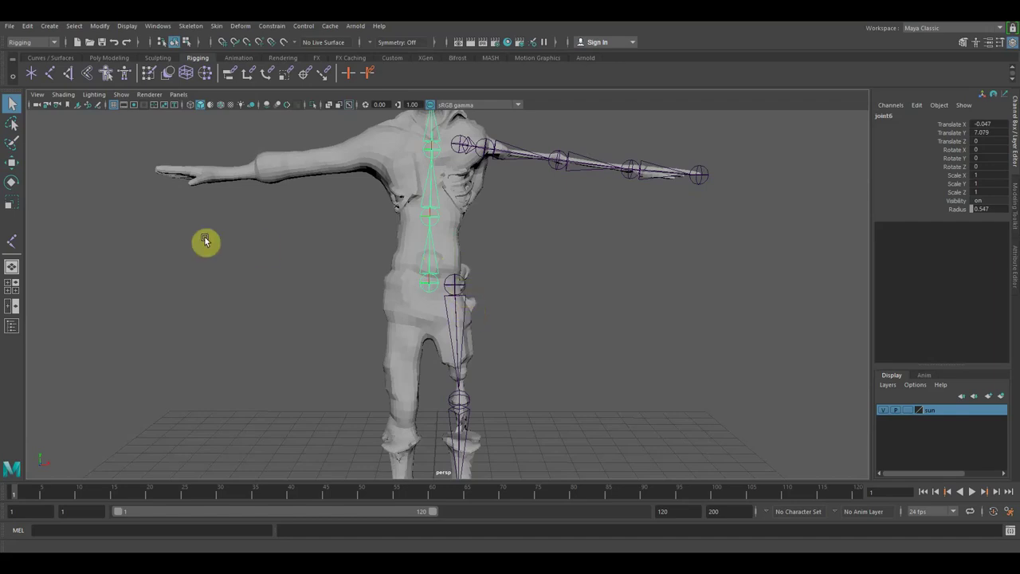
pyautogui.click(12, 164)
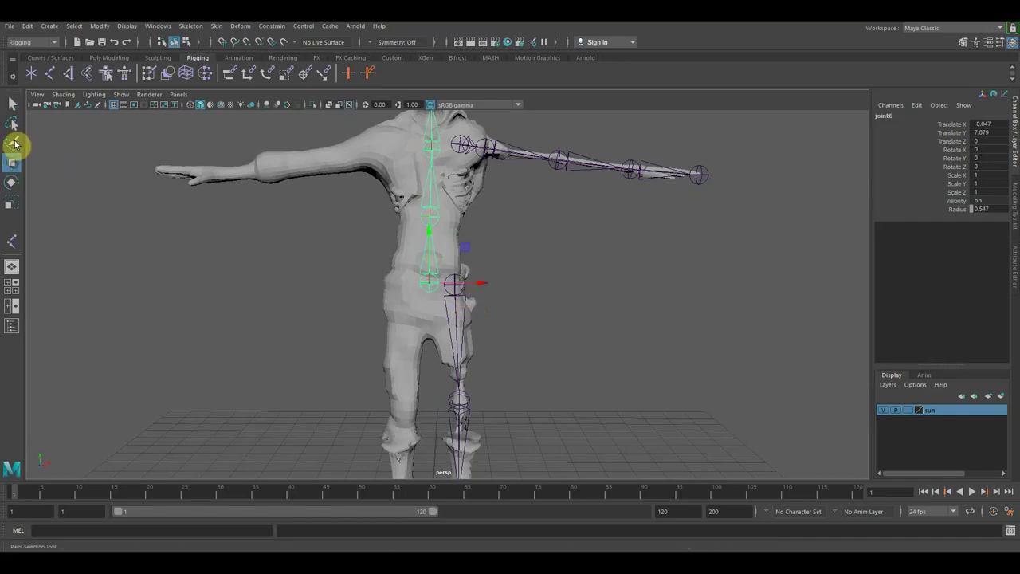
pyautogui.click(459, 298)
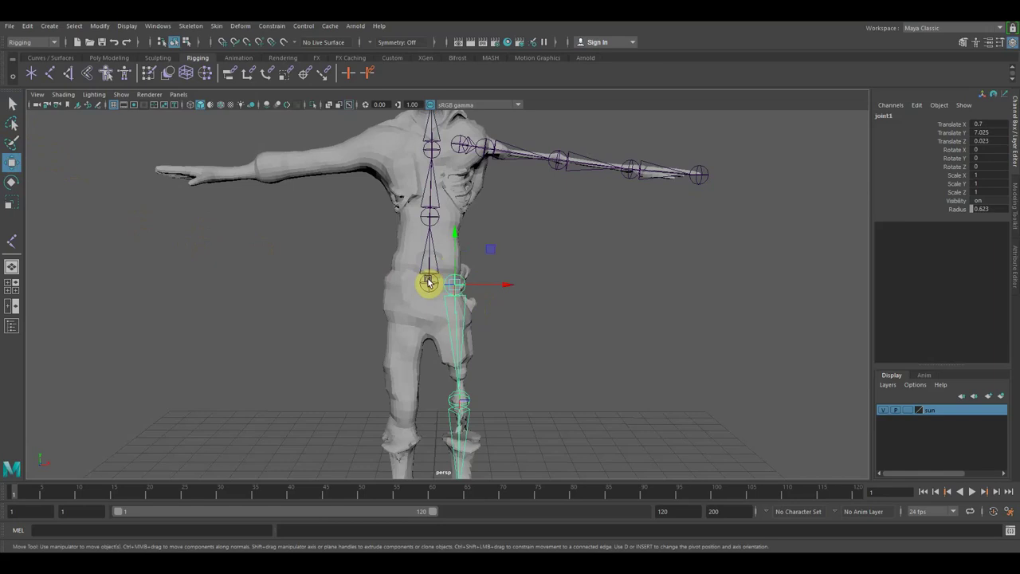
pyautogui.keyDown('shift'); pyautogui.click(430, 284); pyautogui.keyUp('shift')
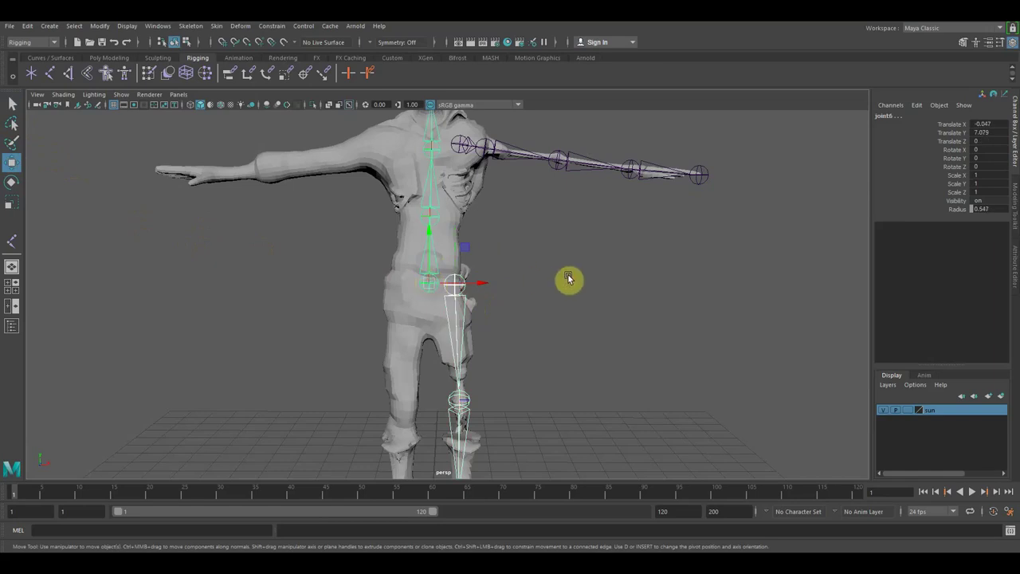
pyautogui.press('p')
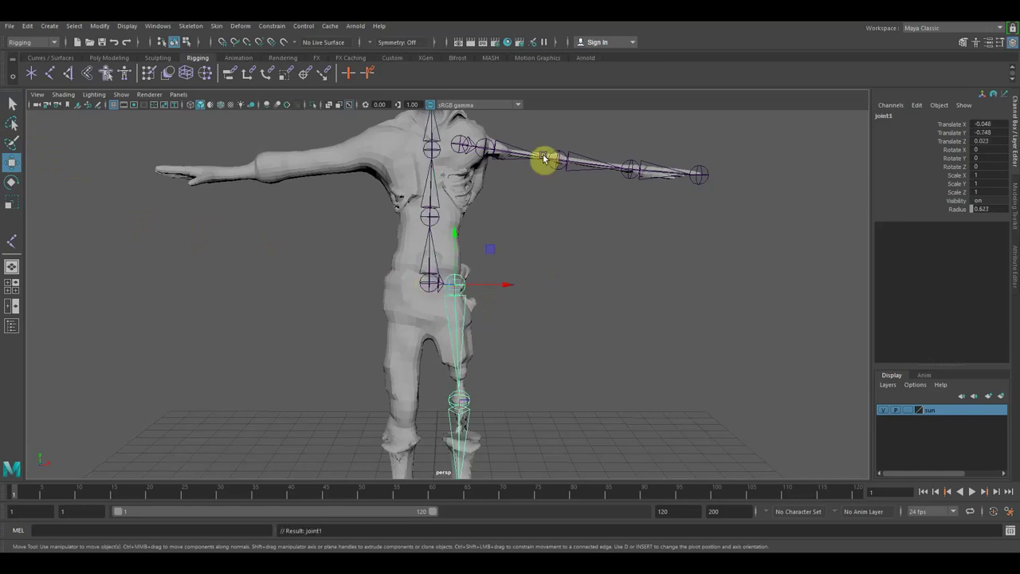
# Step: Select shoulder joint11 at the arm chain's root and zoom out to frame the whole character
pyautogui.keyDown('alt'); pyautogui.moveTo(573, 251); pyautogui.dragTo(474, 269); pyautogui.keyUp('alt')
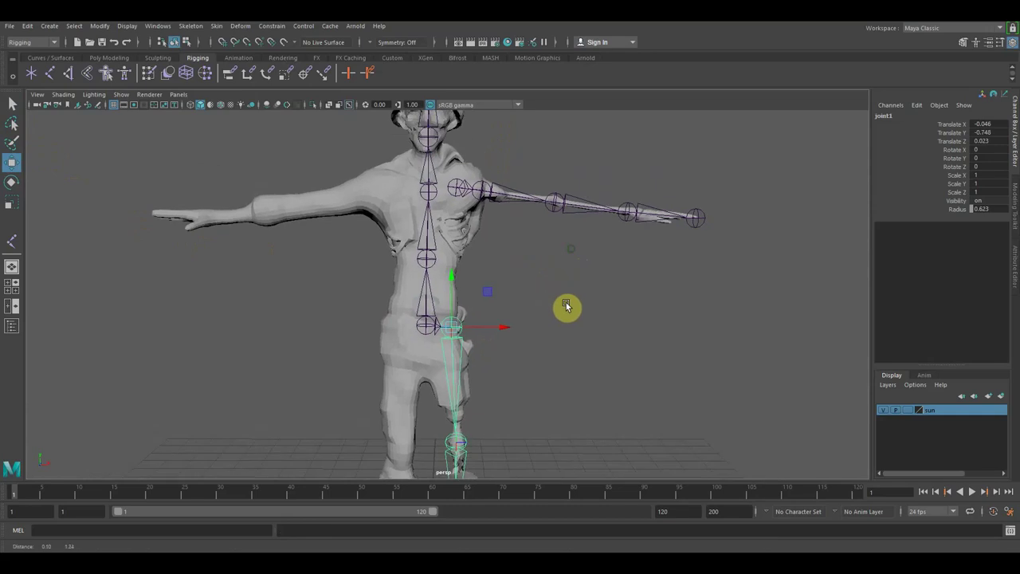
pyautogui.keyDown('alt'); pyautogui.moveTo(473, 269); pyautogui.dragTo(556, 343, button='right'); pyautogui.keyUp('alt')
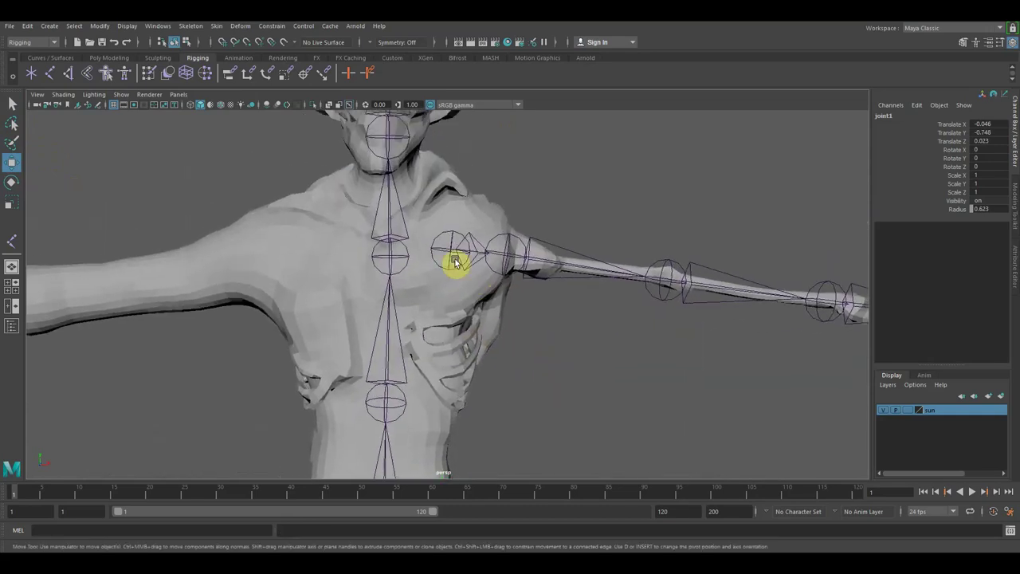
pyautogui.click(453, 254)
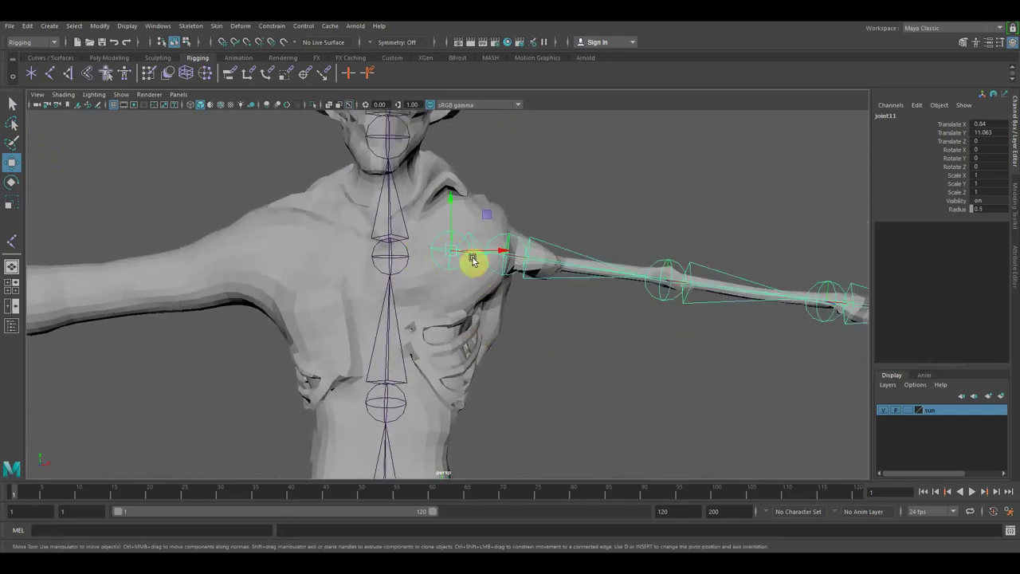
pyautogui.click(388, 260)
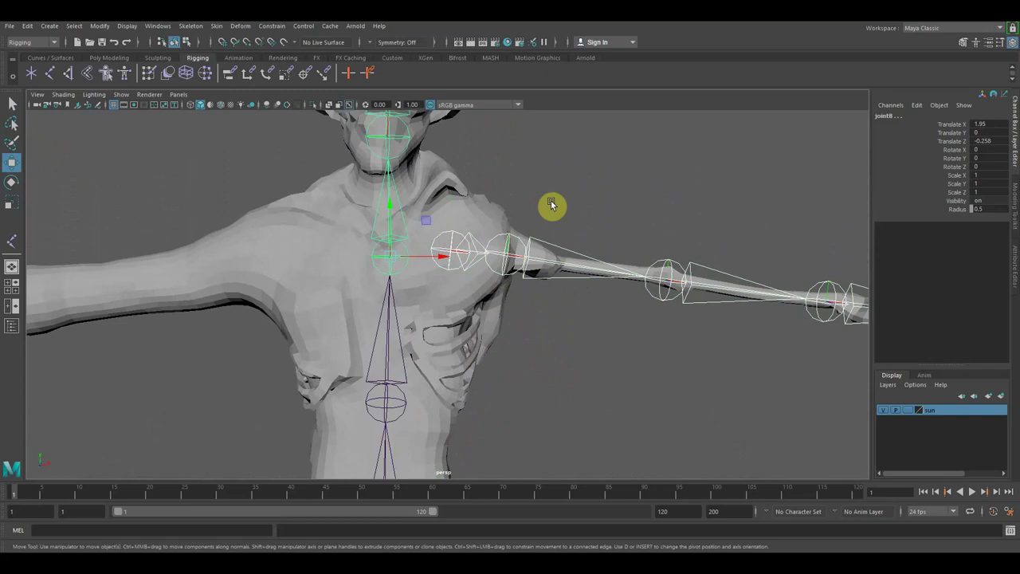
pyautogui.press('Down')
pyautogui.scroll(-3, 550, 215)
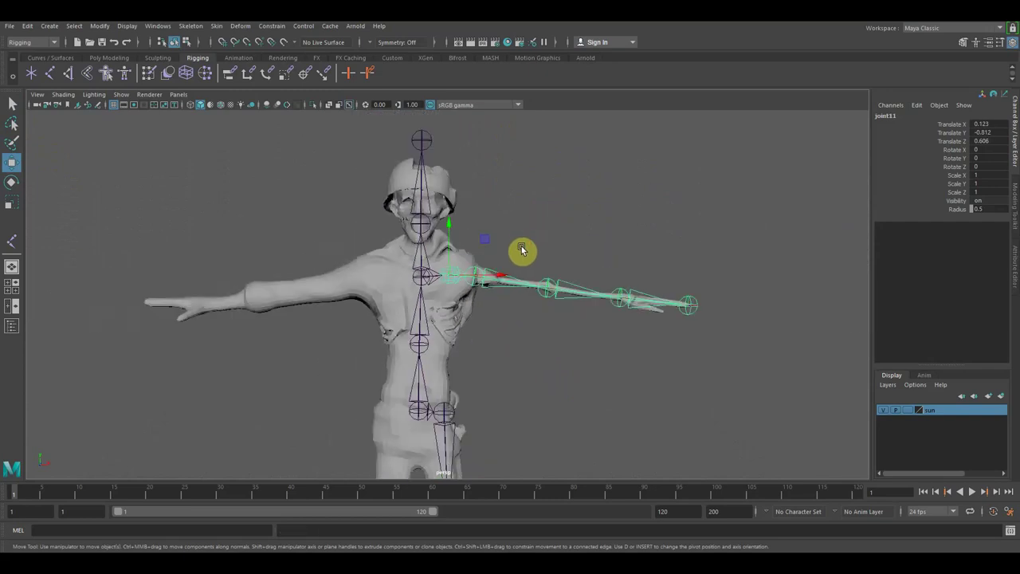
pyautogui.scroll(-1, 522, 252)
pyautogui.scroll(-1, 516, 320)
pyautogui.keyDown('alt'); pyautogui.moveTo(525, 333); pyautogui.dragTo(533, 268, button='middle'); pyautogui.keyUp('alt')
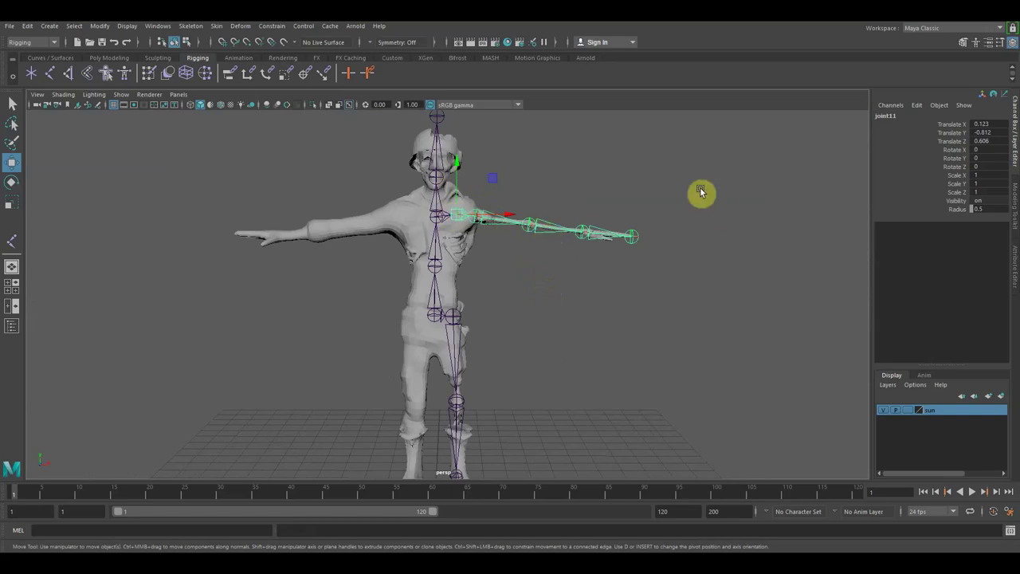
# Step: Tear off the Skeleton menu as a floating window on the right and open Orient Joint options
pyautogui.click(197, 29)
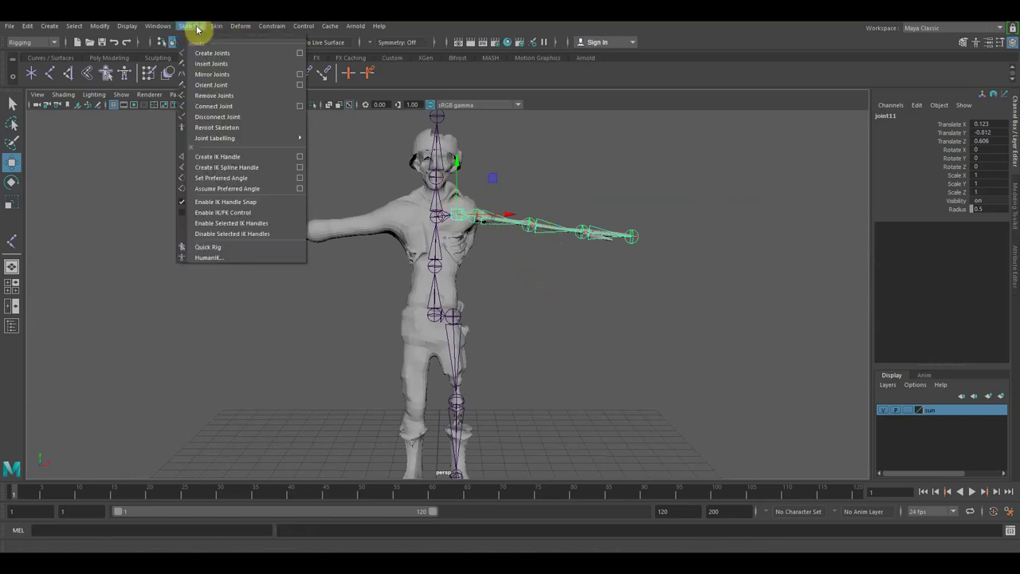
pyautogui.click(198, 36)
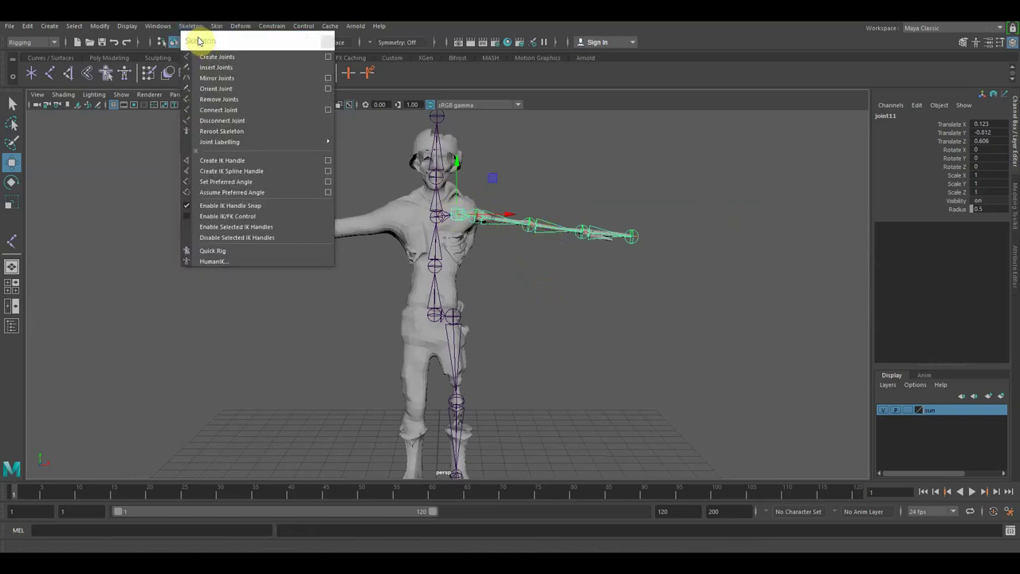
pyautogui.moveTo(258, 39); pyautogui.dragTo(853, 73)
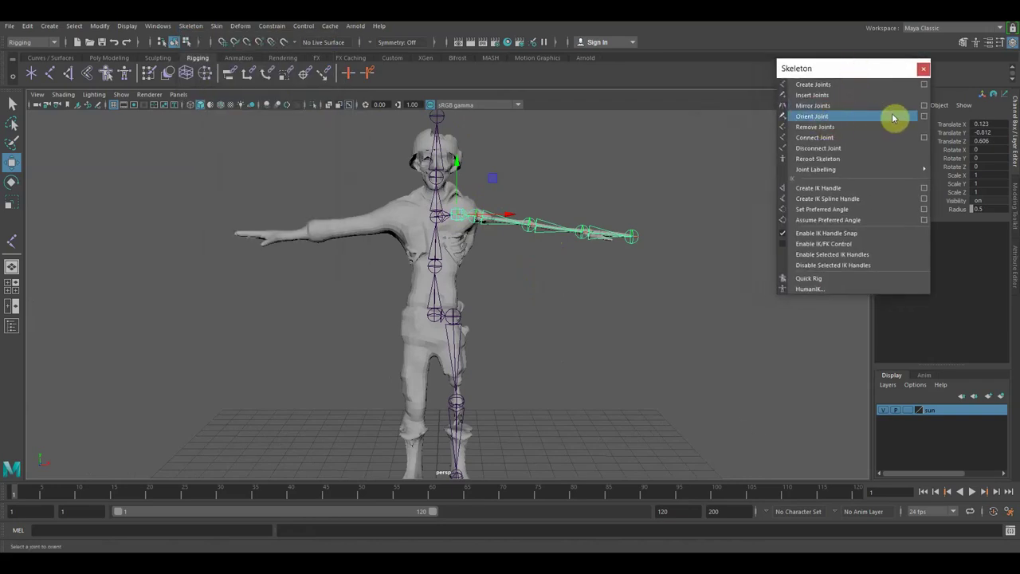
pyautogui.click(924, 118)
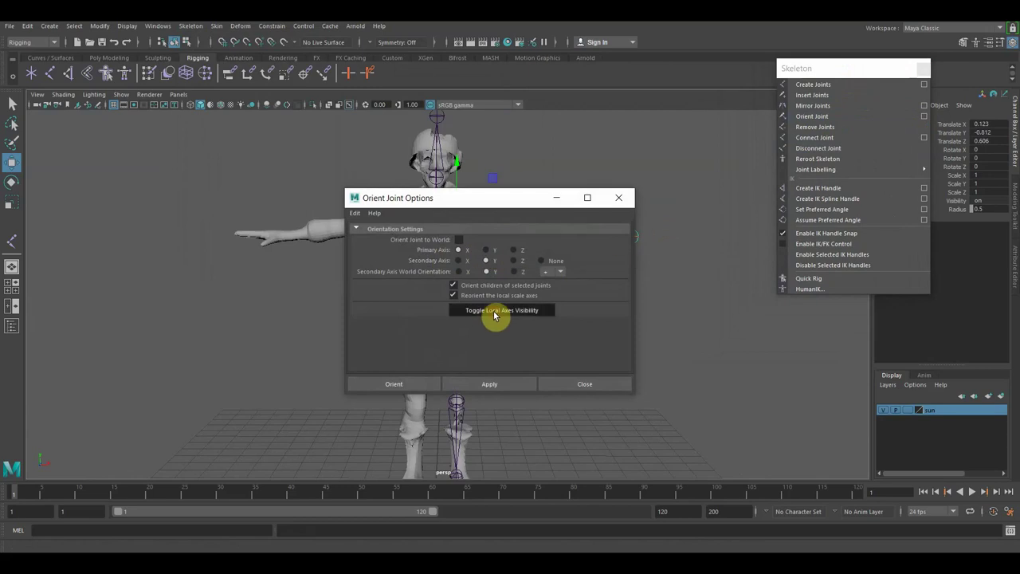
# Step: Apply X-primary, Y-secondary orientation to the arm joints and then the shoulder joint
pyautogui.moveTo(504, 200); pyautogui.dragTo(284, 235)
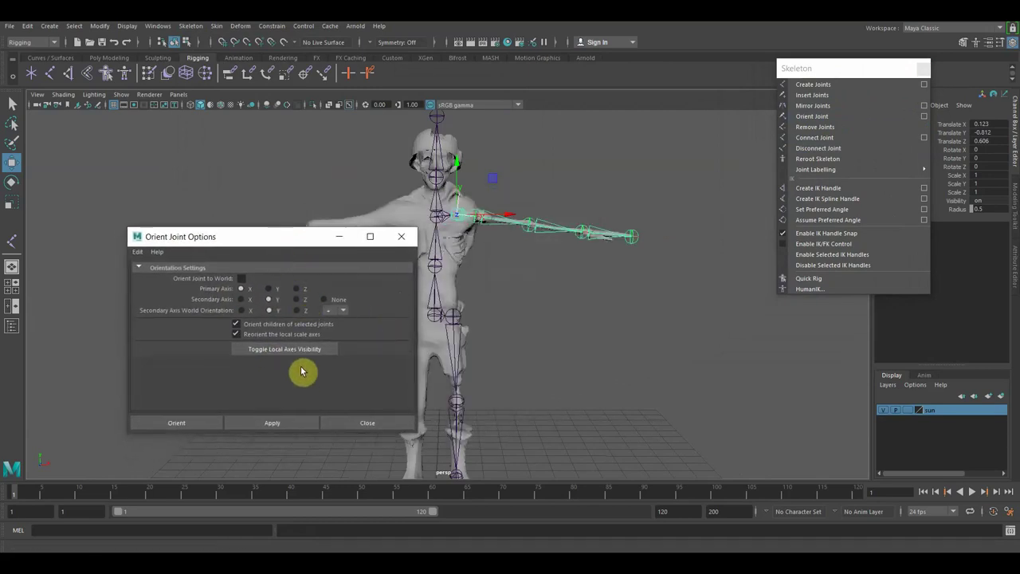
pyautogui.click(271, 424)
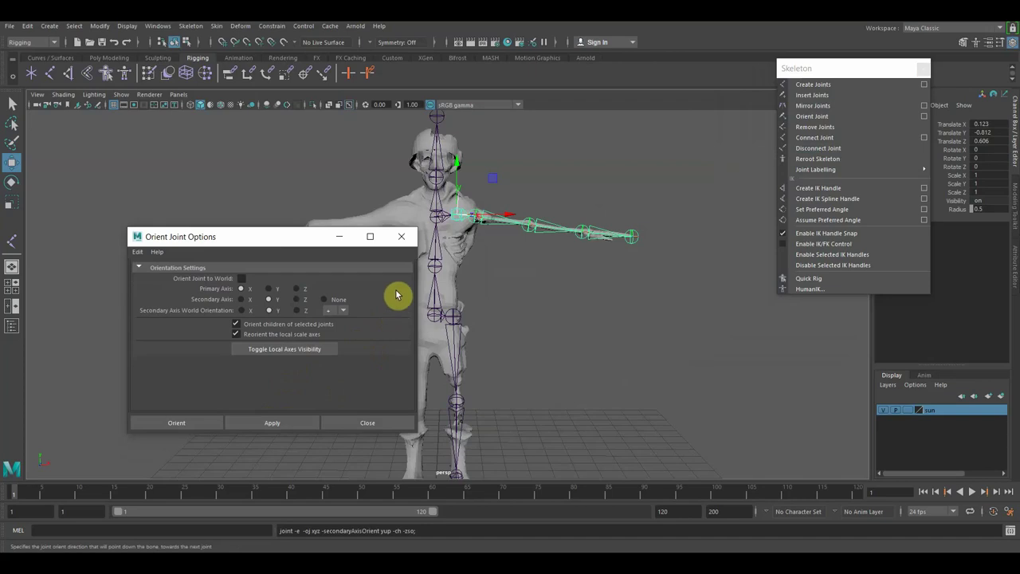
pyautogui.moveTo(530, 271)
pyautogui.keyDown('alt'); pyautogui.mouseDown()
pyautogui.moveTo(518, 296)
pyautogui.moveTo(486, 317)
pyautogui.mouseUp(); pyautogui.keyUp('alt')
pyautogui.keyDown('alt'); pyautogui.moveTo(576, 274); pyautogui.dragTo(576, 267); pyautogui.keyUp('alt')
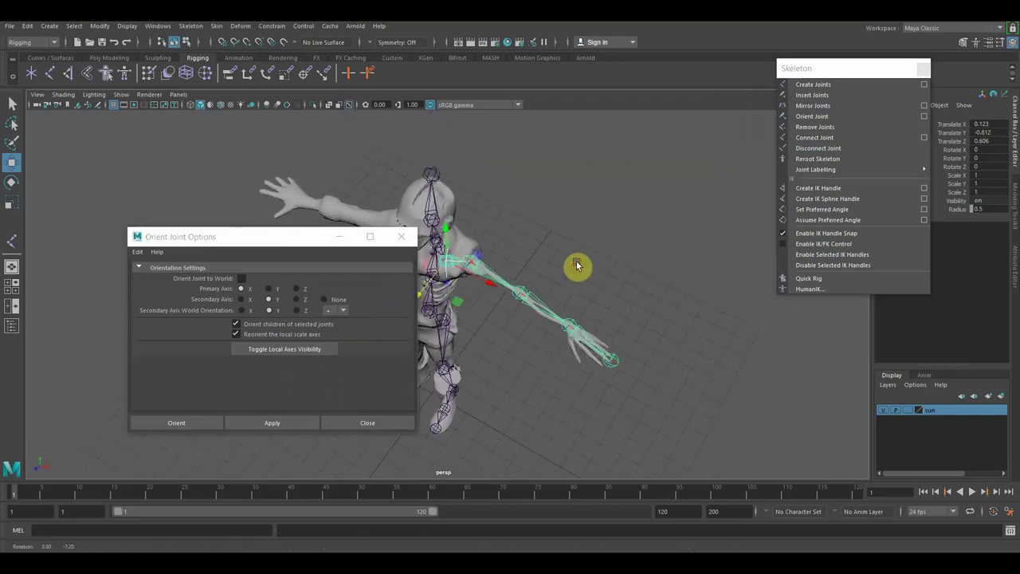
pyautogui.scroll(4, 576, 266)
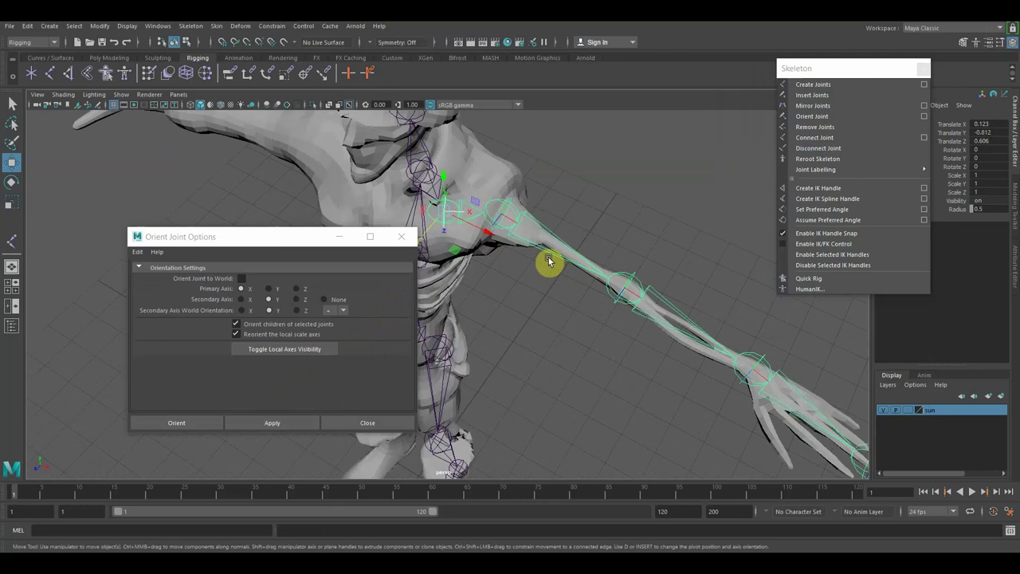
pyautogui.click(503, 219)
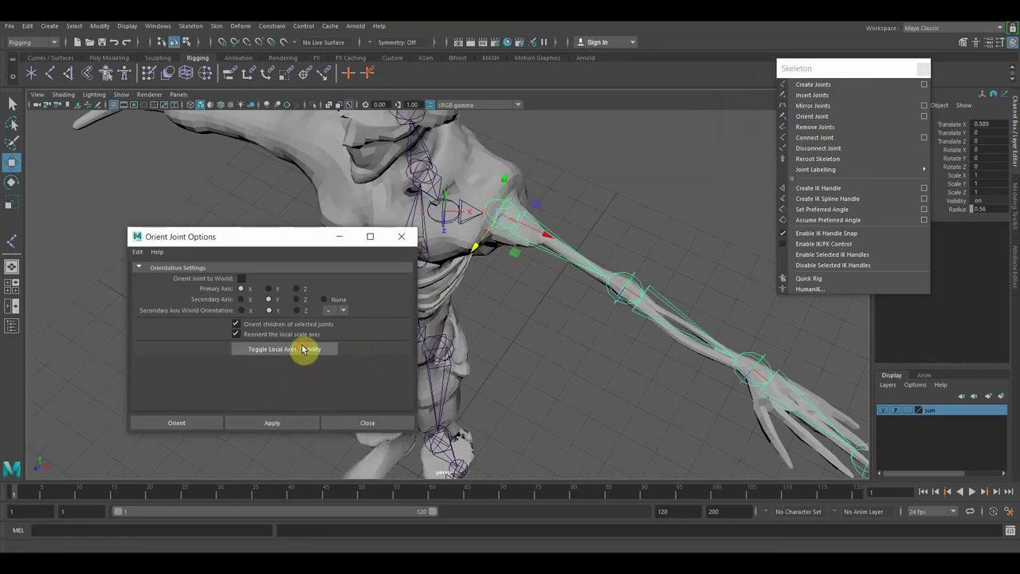
pyautogui.click(284, 423)
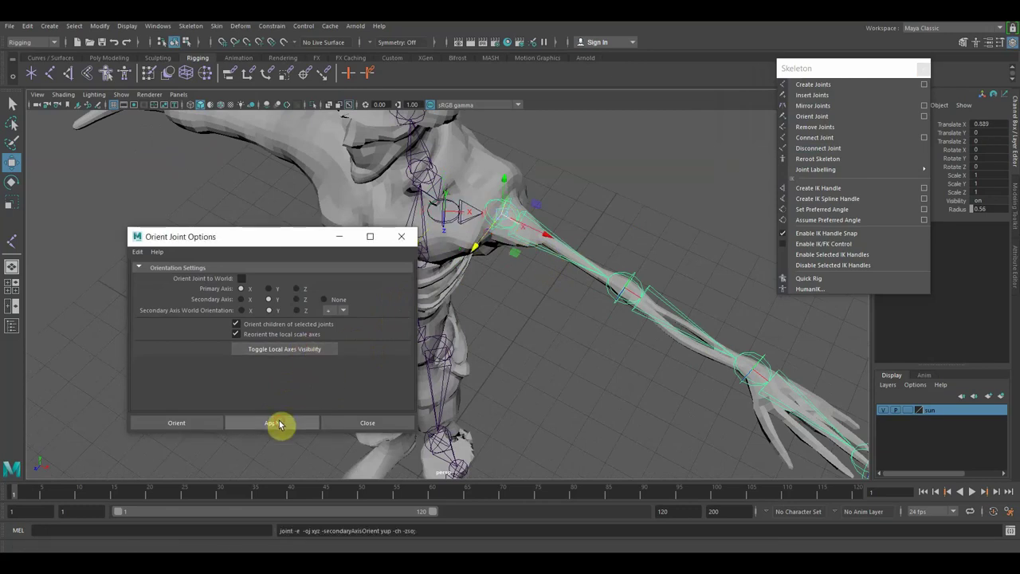
pyautogui.click(302, 351)
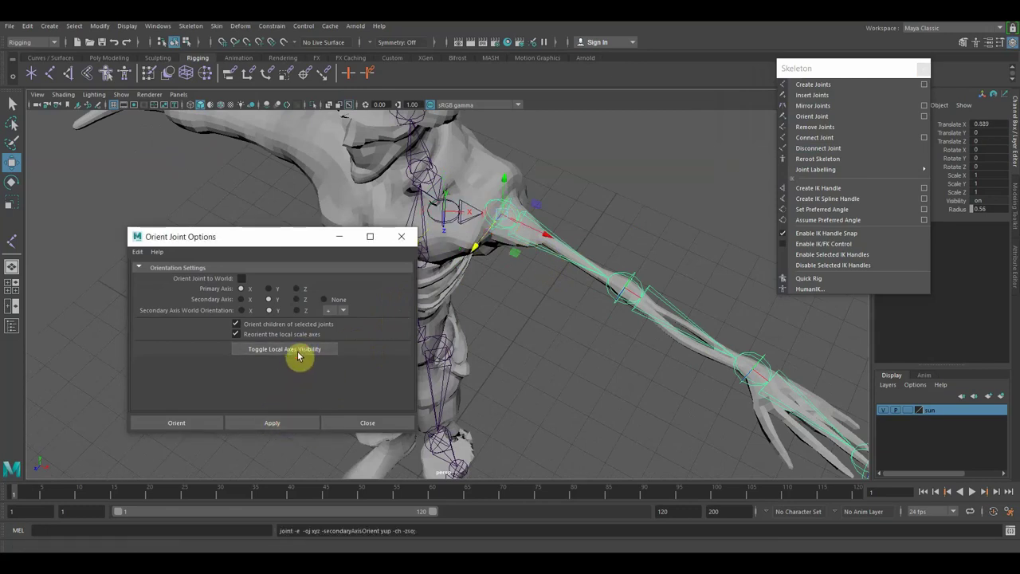
pyautogui.click(296, 351)
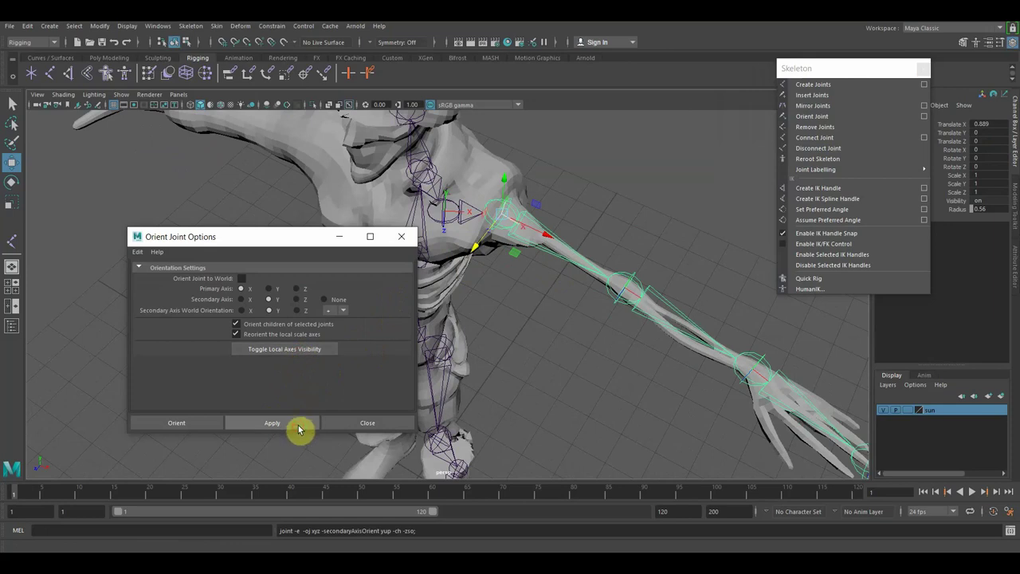
# Step: Reorient the elbow joint, then the whole skeleton from its root joint
pyautogui.click(620, 288)
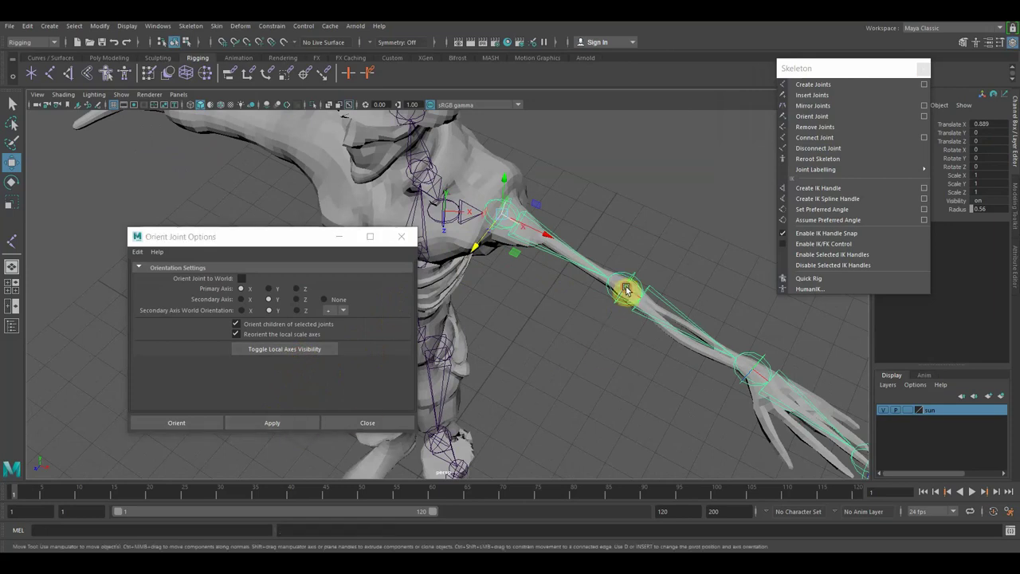
pyautogui.click(275, 430)
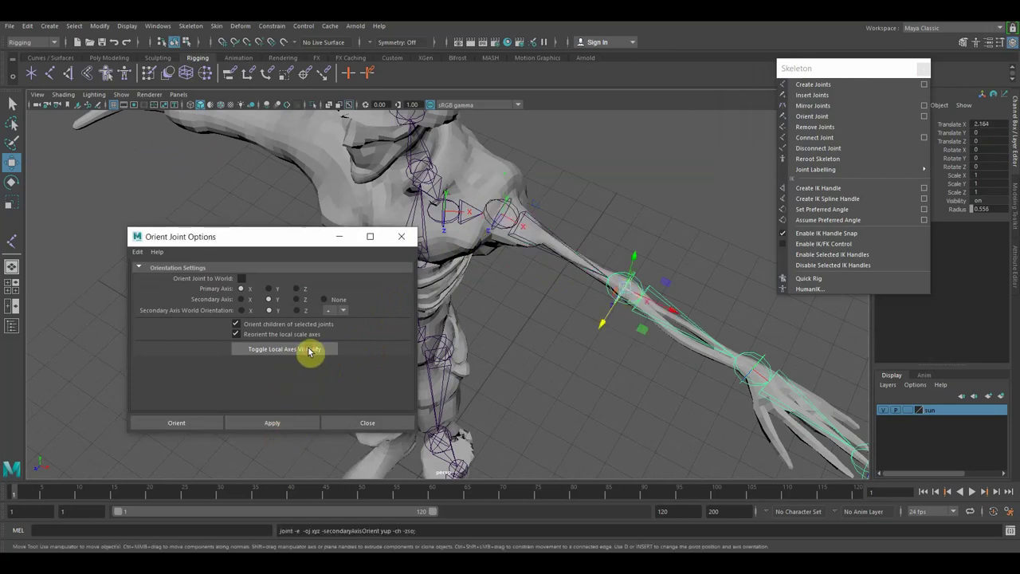
pyautogui.click(291, 422)
pyautogui.keyDown('alt'); pyautogui.moveTo(313, 352); pyautogui.dragTo(528, 326); pyautogui.keyUp('alt')
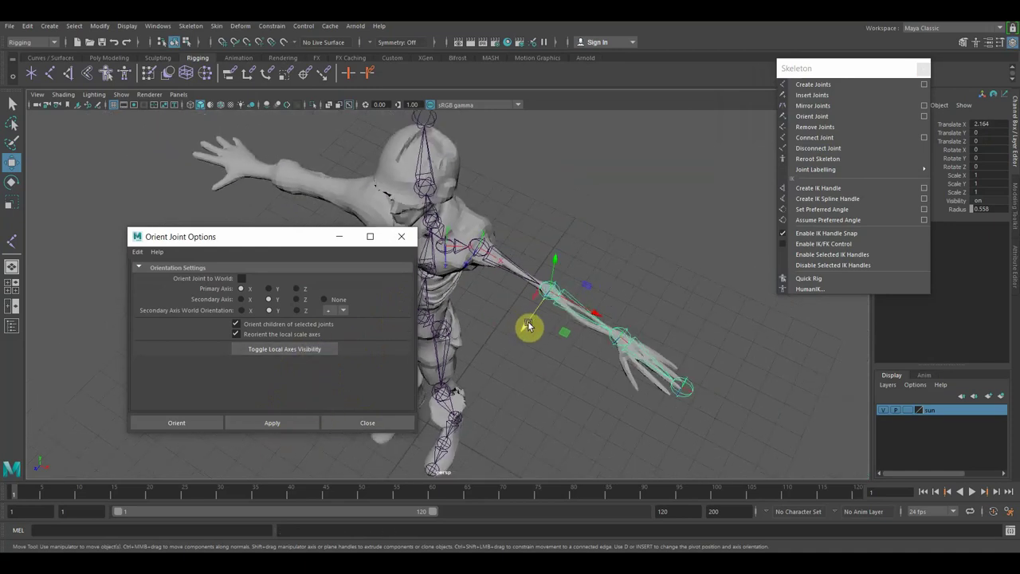
pyautogui.moveTo(529, 385)
pyautogui.keyDown('alt'); pyautogui.mouseDown()
pyautogui.moveTo(586, 352)
pyautogui.moveTo(553, 346)
pyautogui.mouseUp(); pyautogui.keyUp('alt')
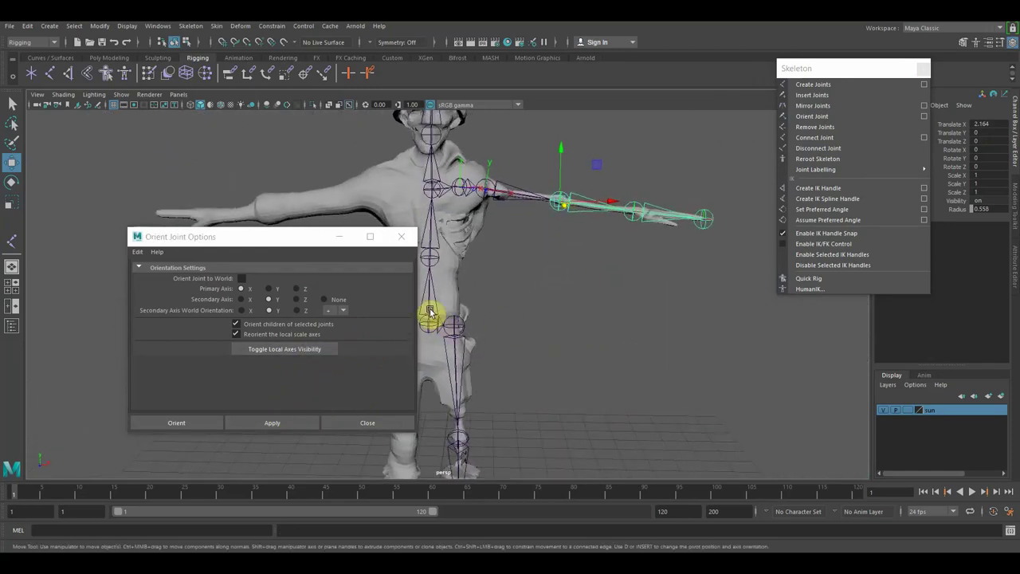
pyautogui.click(431, 314)
pyautogui.keyDown('alt'); pyautogui.moveTo(518, 306); pyautogui.dragTo(614, 294); pyautogui.keyUp('alt')
pyautogui.click(275, 422)
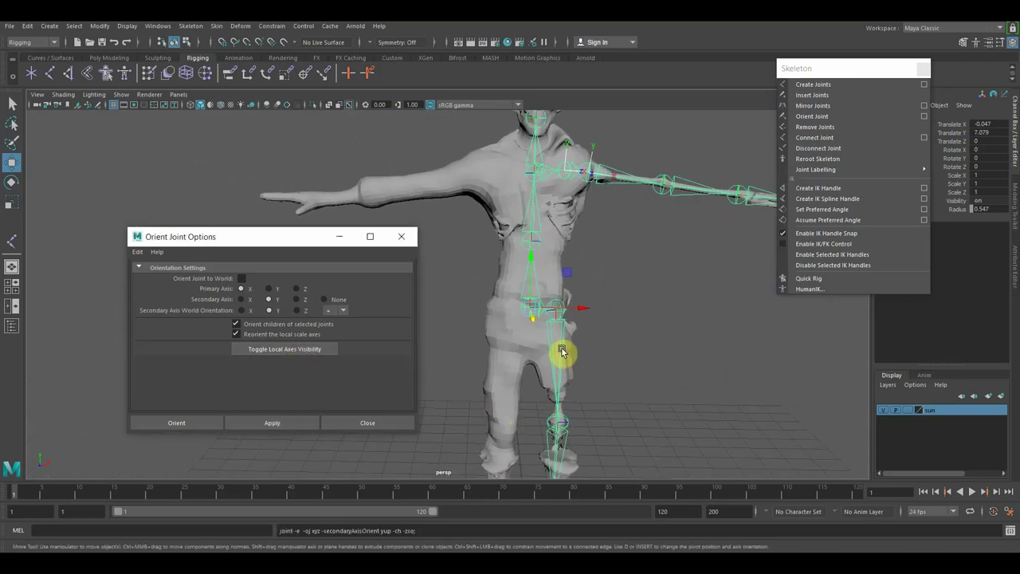
# Step: Reorient the leg joint chain with the same X/Y orientation settings
pyautogui.click(561, 349)
pyautogui.click(289, 421)
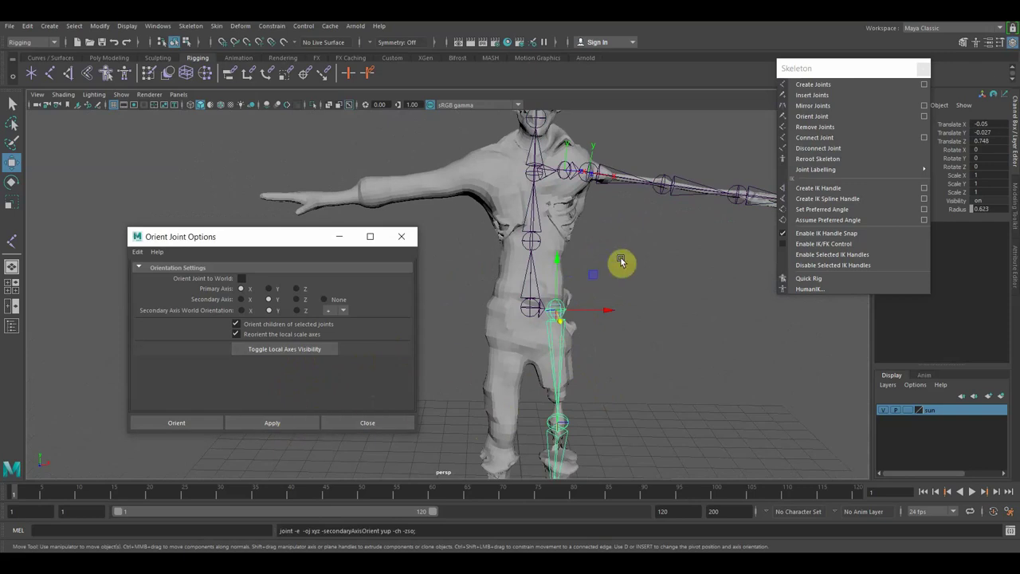
pyautogui.keyDown('alt'); pyautogui.moveTo(620, 267); pyautogui.dragTo(621, 267); pyautogui.keyUp('alt')
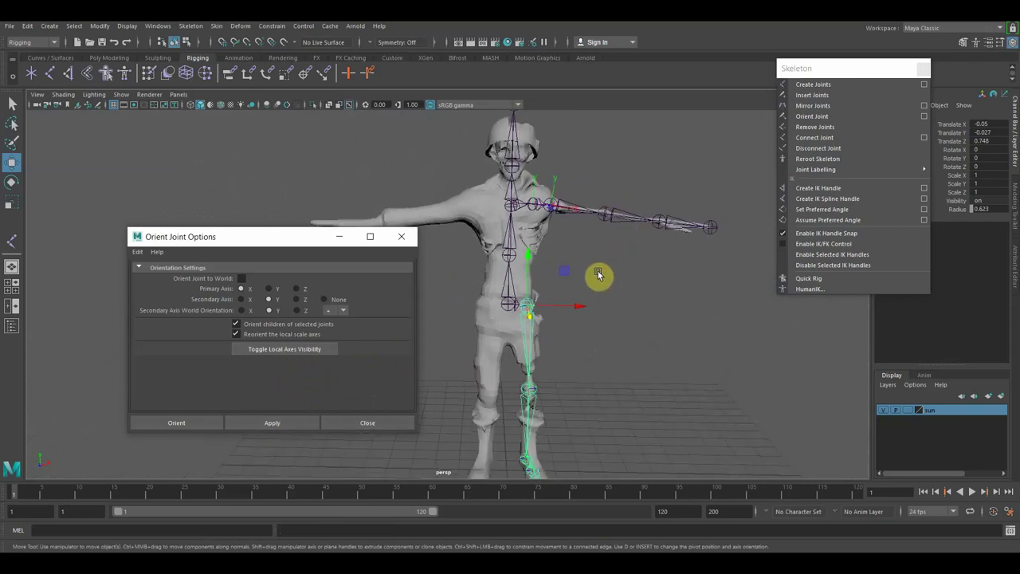
pyautogui.keyDown('alt'); pyautogui.moveTo(597, 277); pyautogui.dragTo(594, 280, button='right'); pyautogui.keyUp('alt')
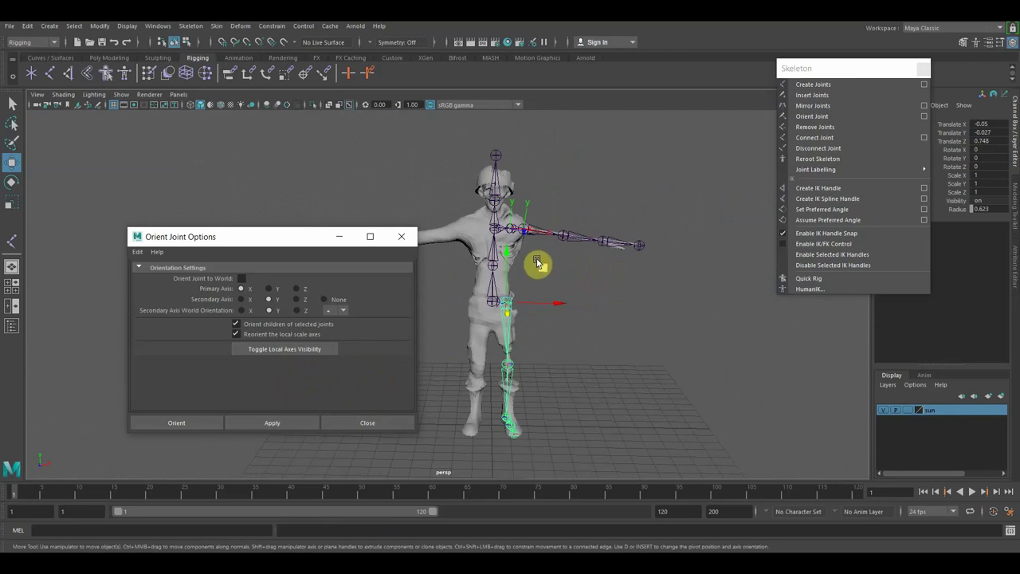
# Step: Close Orient Joint Options and maximize the front view of the soldier
pyautogui.click(401, 236)
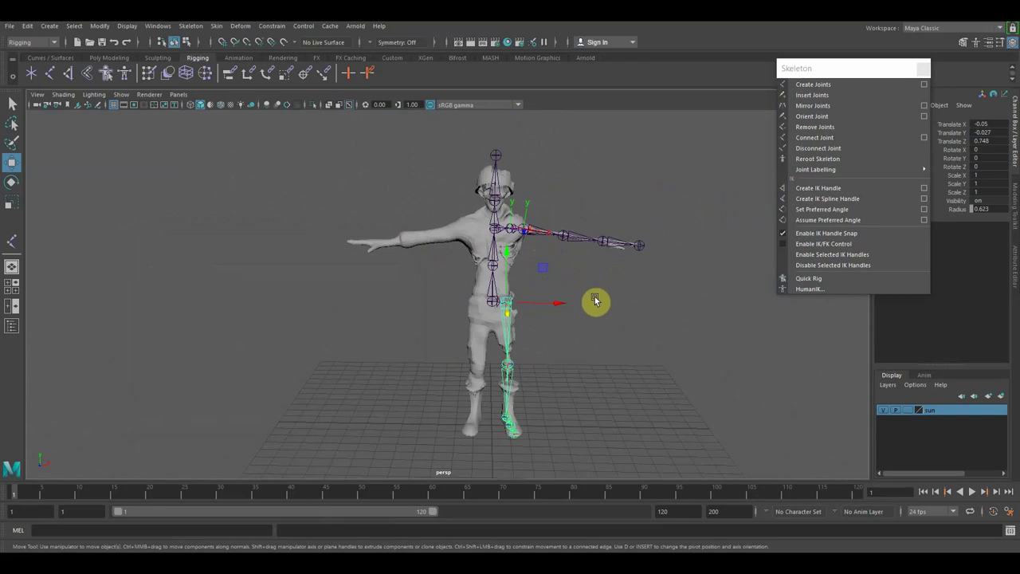
pyautogui.press('space')
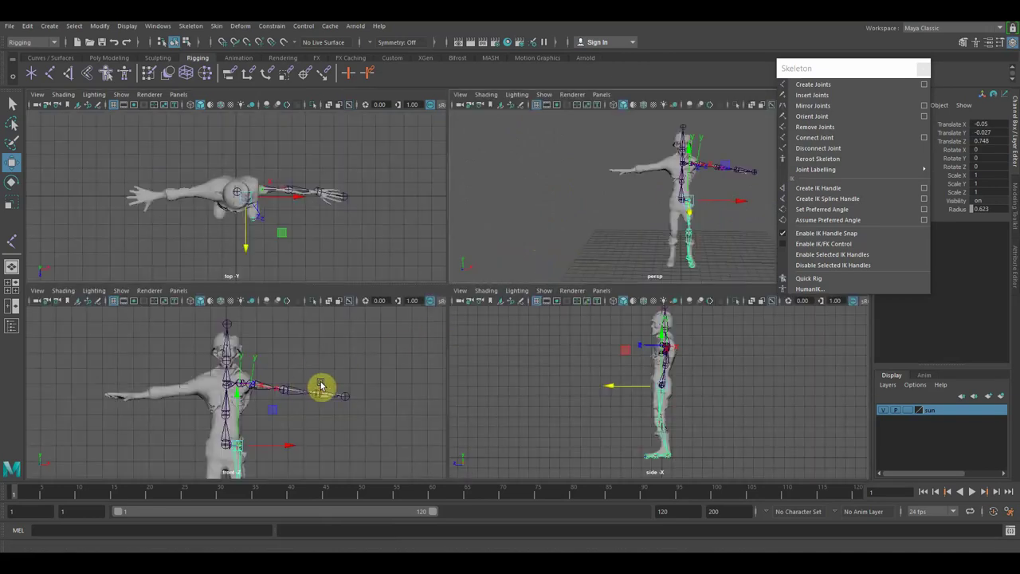
pyautogui.press('space')
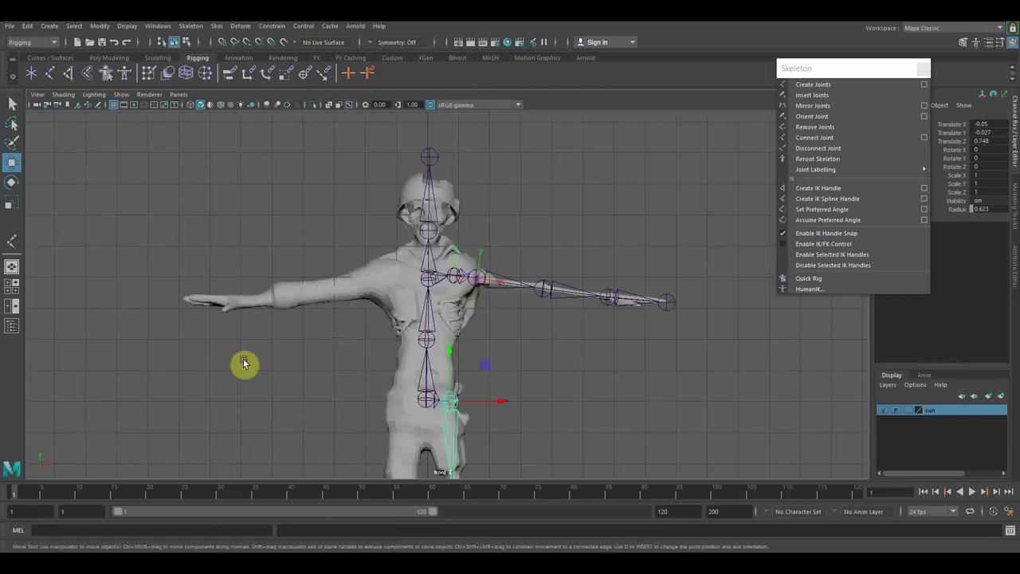
pyautogui.scroll(-2, 560, 355)
pyautogui.scroll(-2, 558, 358)
pyautogui.scroll(-1, 551, 356)
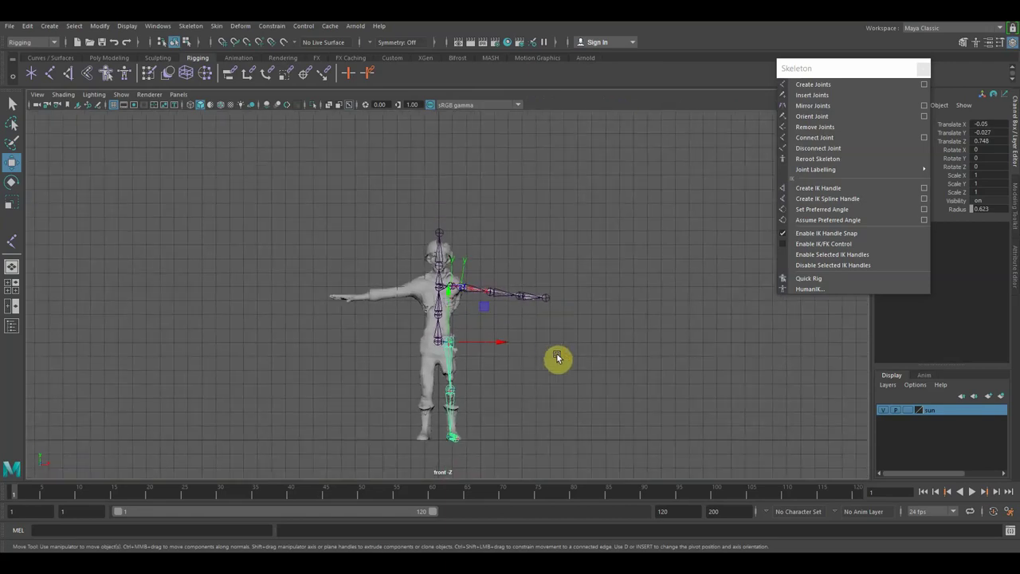
pyautogui.scroll(2, 483, 302)
# Step: Mirror the arm joint chain across the YZ plane
pyautogui.click(460, 287)
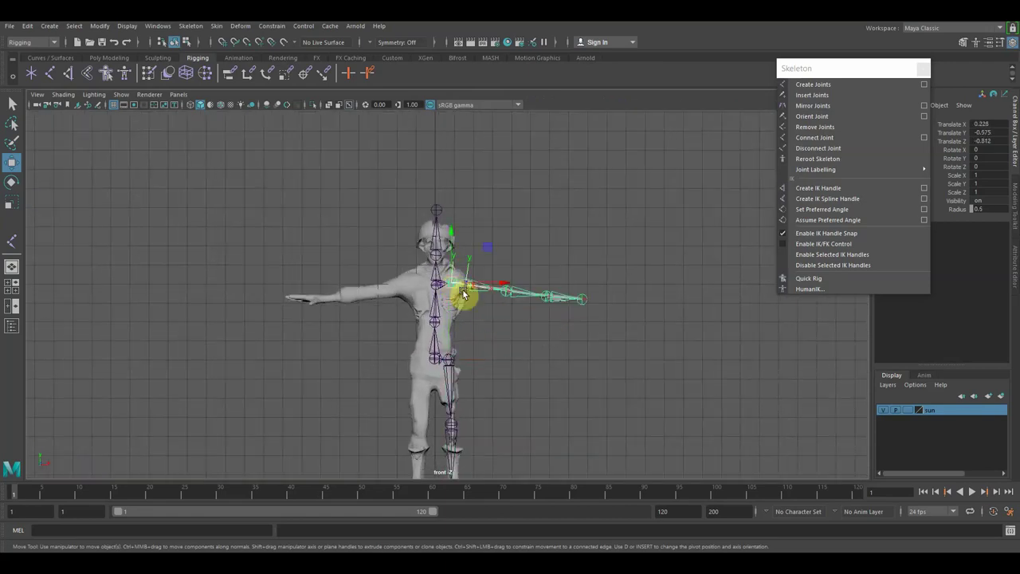
pyautogui.click(925, 107)
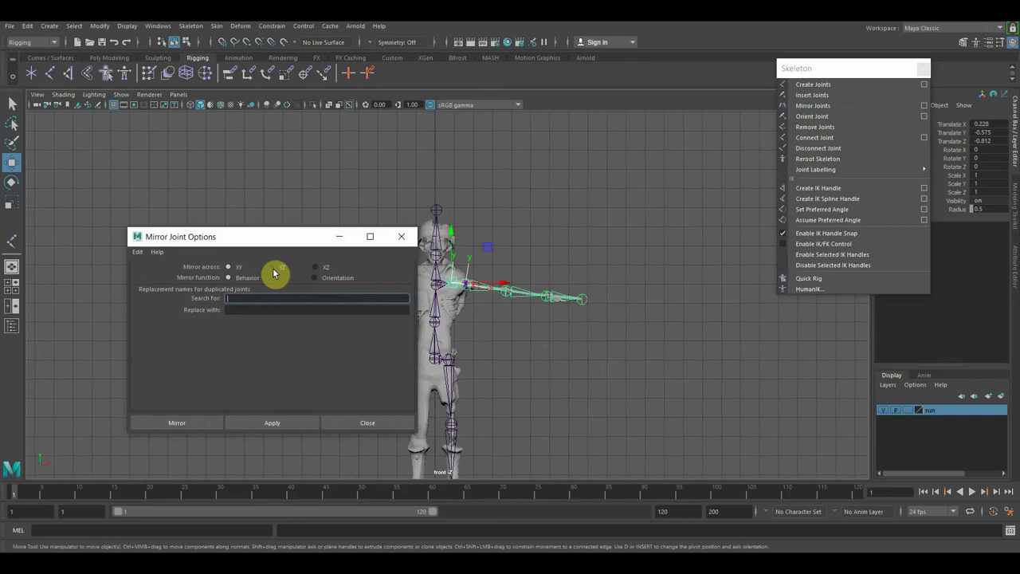
pyautogui.click(272, 269)
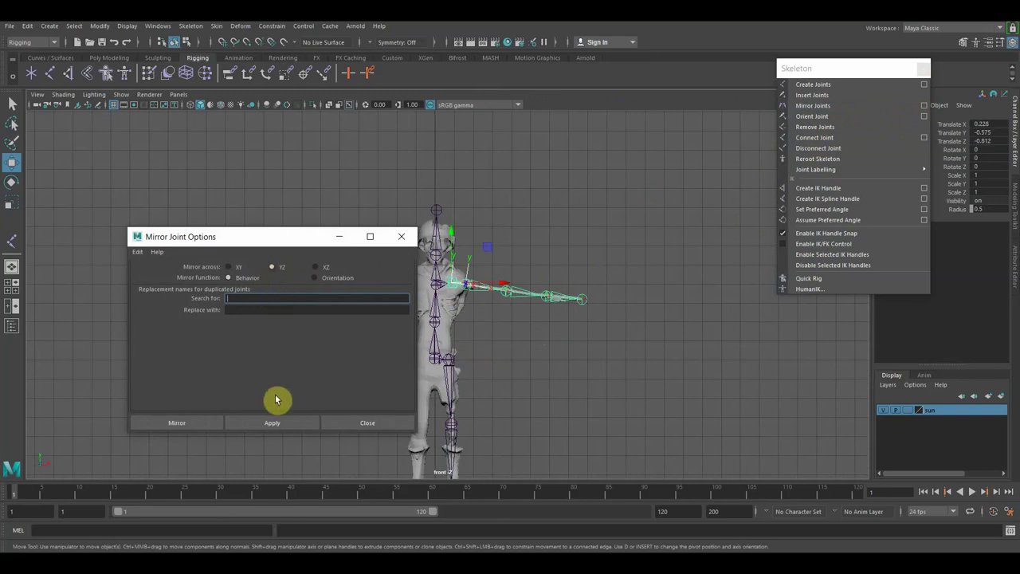
pyautogui.click(274, 423)
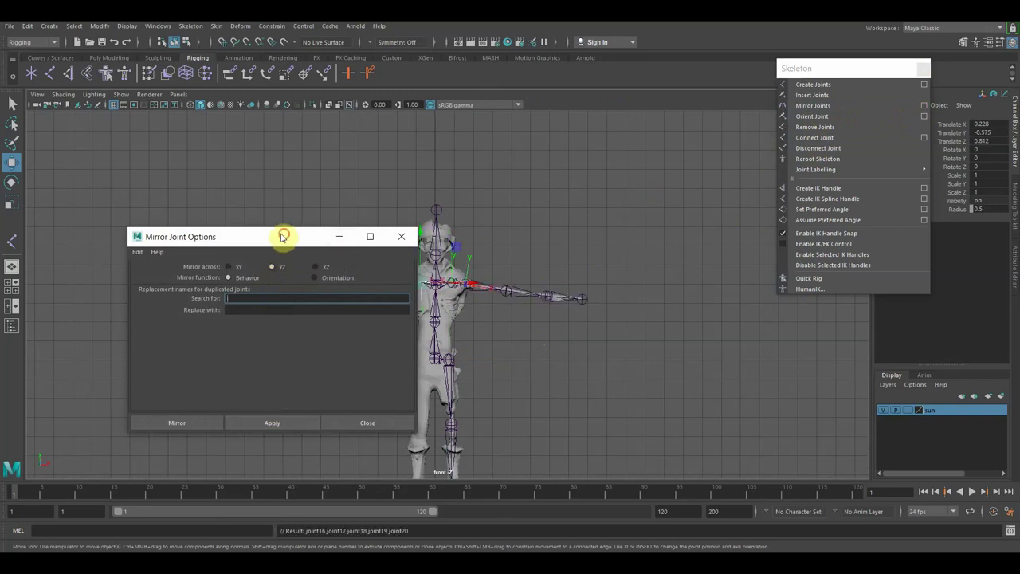
pyautogui.moveTo(285, 236); pyautogui.dragTo(141, 155)
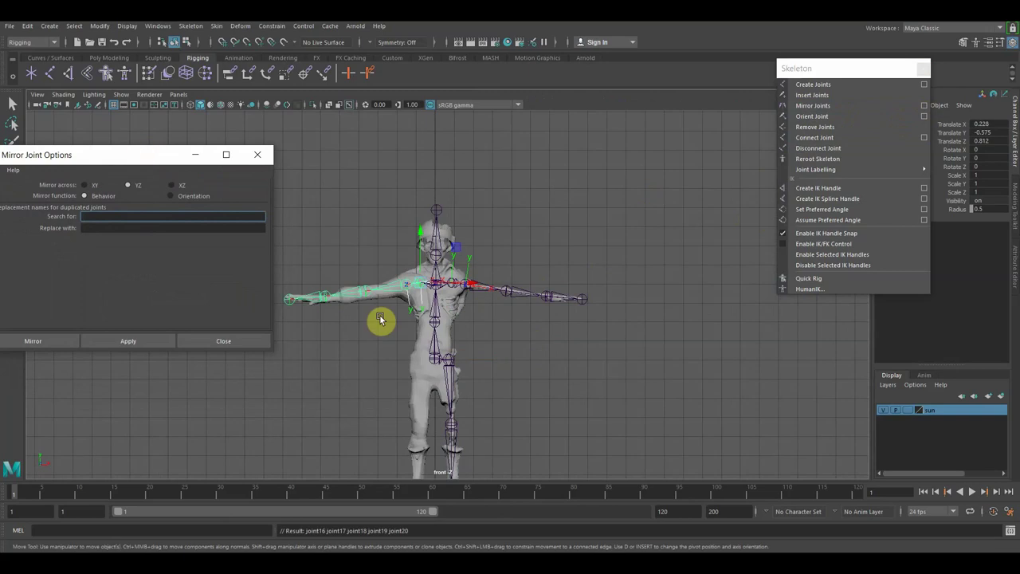
# Step: Mirror the leg joint chain across YZ too, then close the Mirror Joint options
pyautogui.click(450, 378)
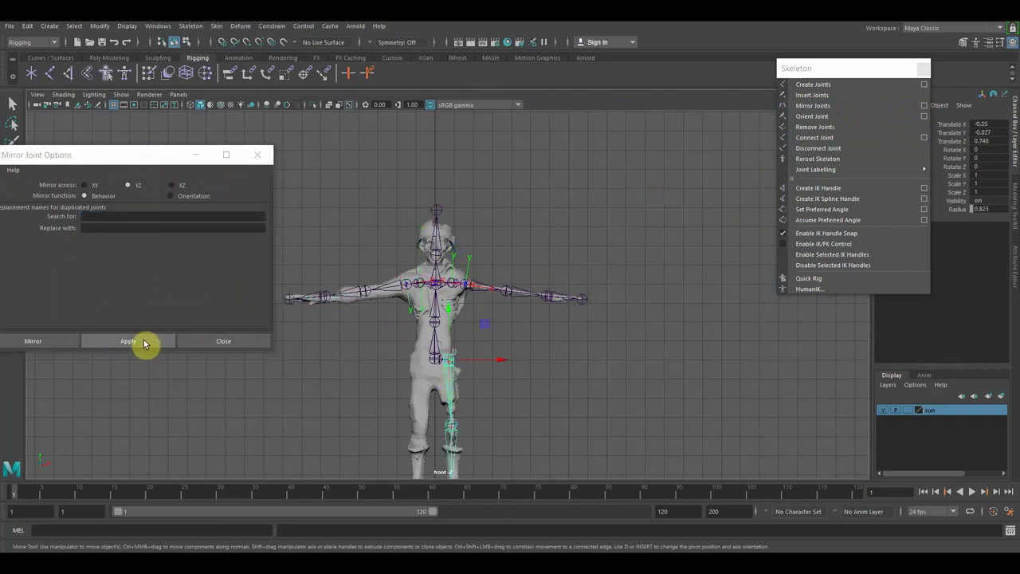
pyautogui.click(143, 343)
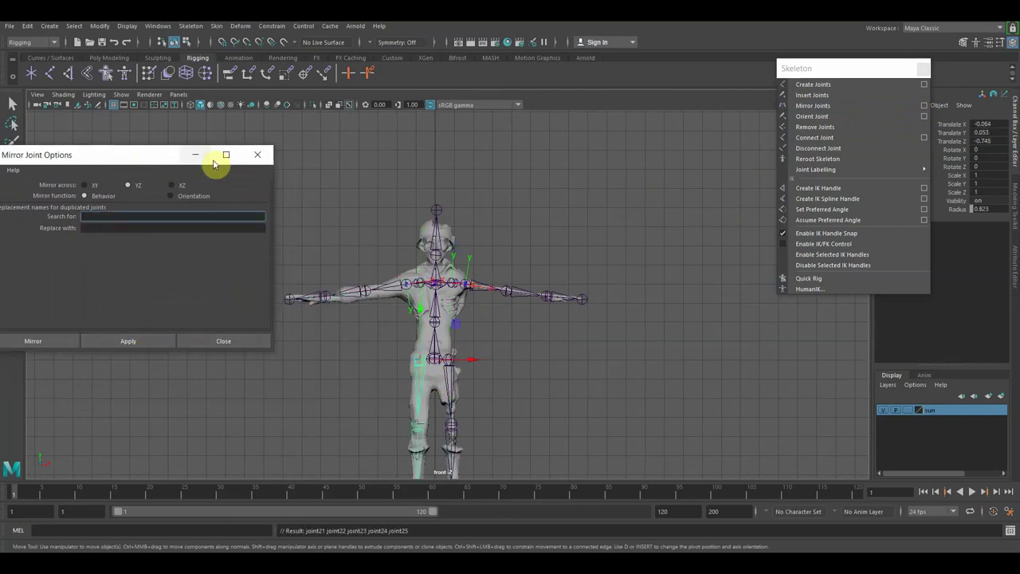
pyautogui.click(257, 155)
pyautogui.scroll(2, 397, 269)
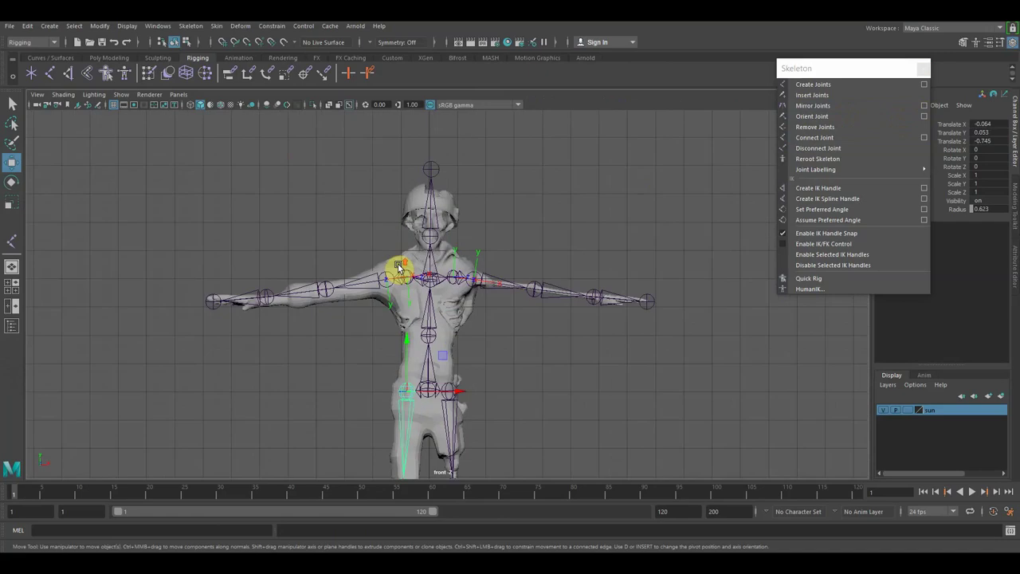
pyautogui.scroll(3, 396, 268)
pyautogui.scroll(1, 398, 269)
pyautogui.scroll(-3, 431, 268)
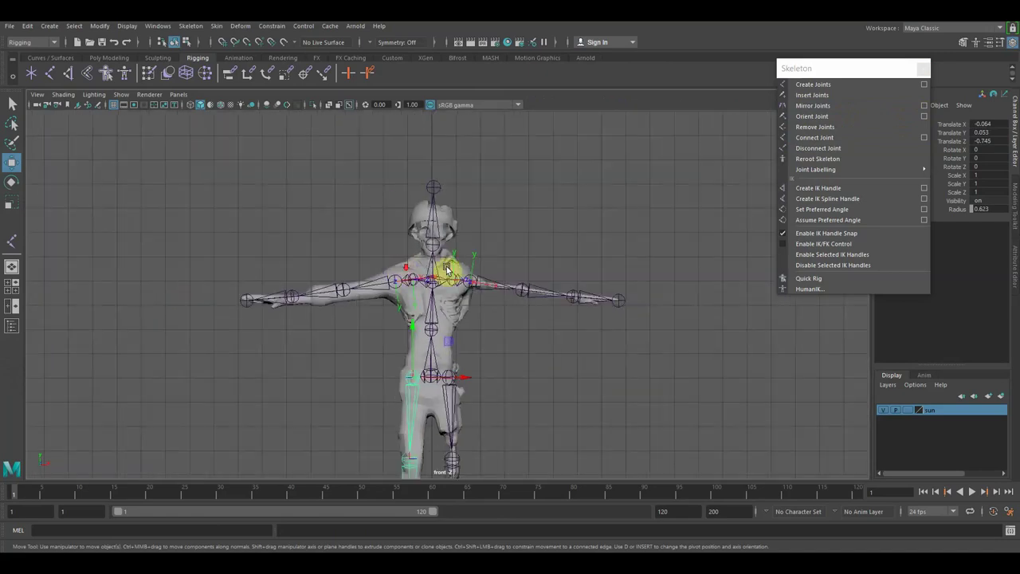
pyautogui.scroll(-2, 458, 275)
pyautogui.scroll(-1, 461, 295)
pyautogui.scroll(-1, 455, 310)
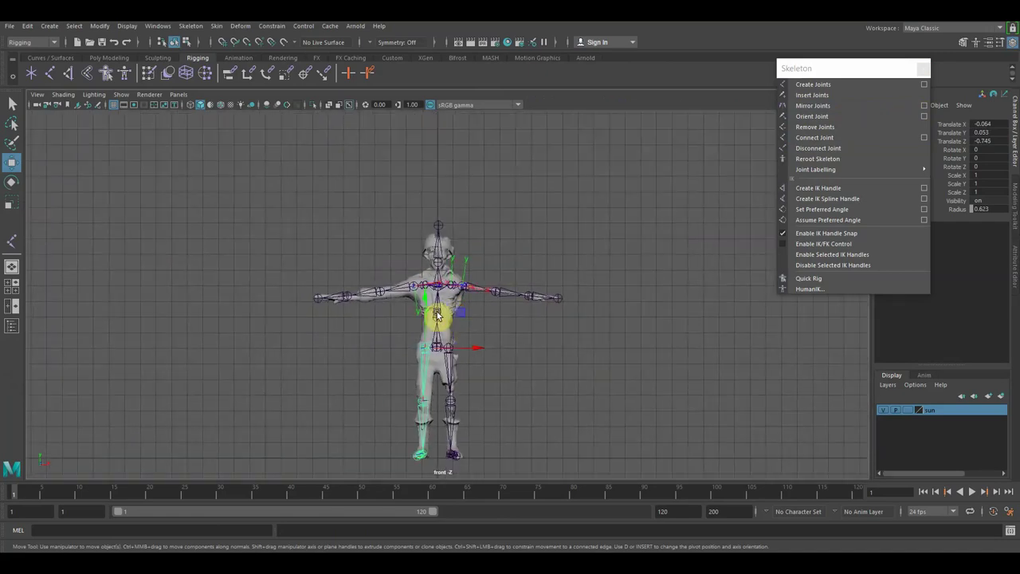
pyautogui.scroll(2, 451, 296)
pyautogui.scroll(2, 428, 227)
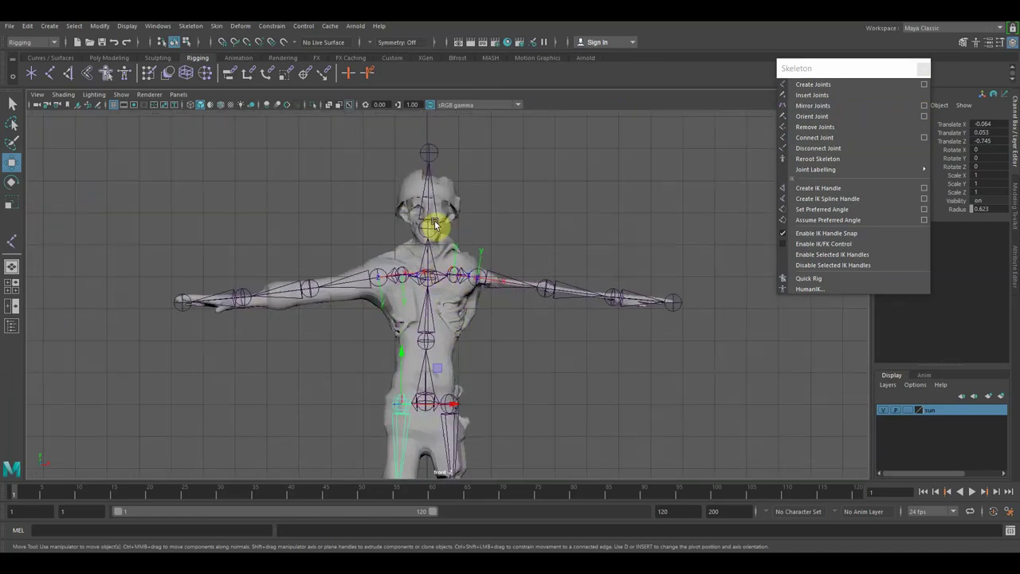
# Step: Create a display layer from the selected root joint's hierarchy and name it sceleton
pyautogui.click(428, 389)
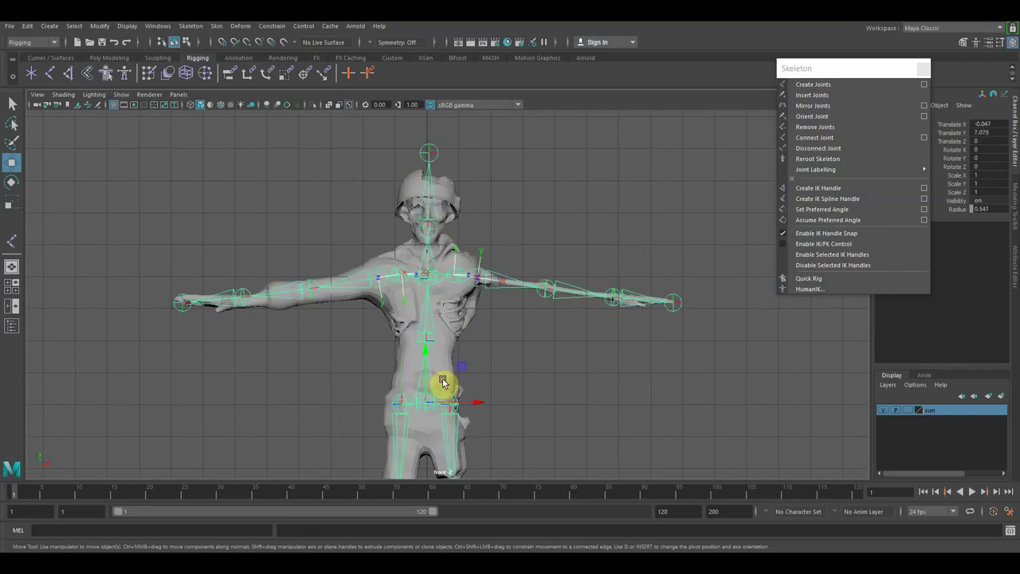
pyautogui.click(890, 386)
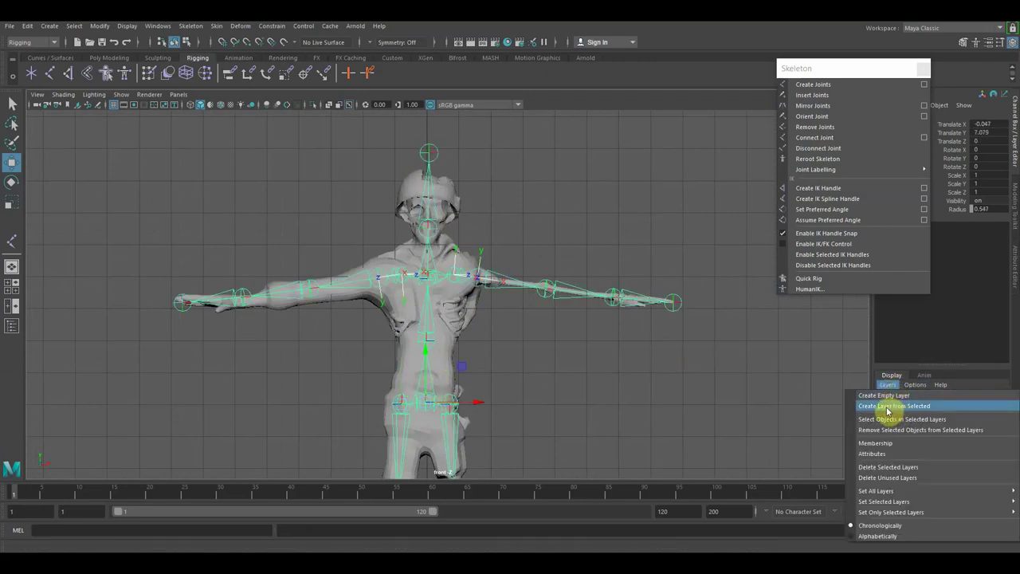
pyautogui.click(888, 408)
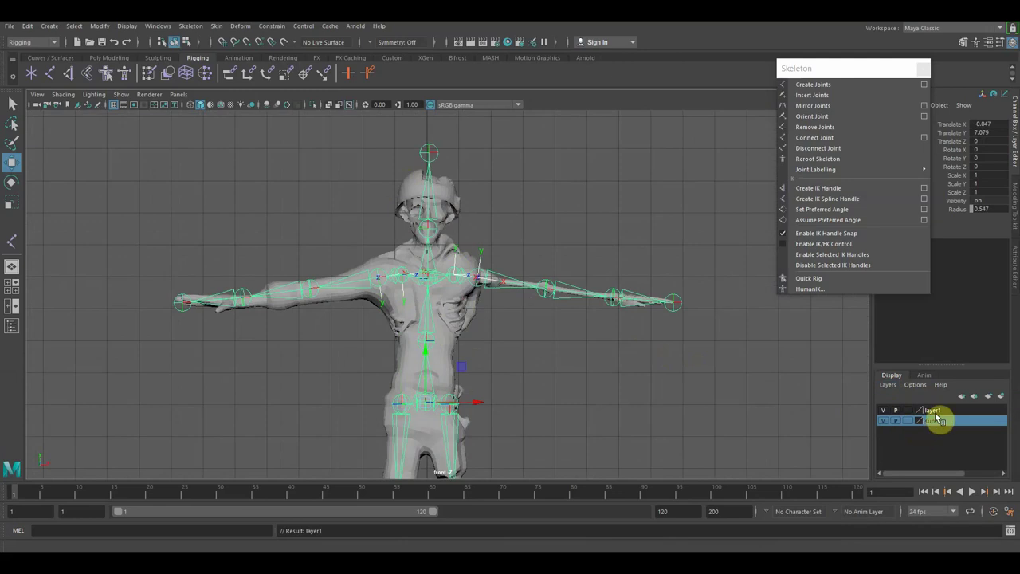
pyautogui.doubleClick(938, 413)
pyautogui.write('sceleton')
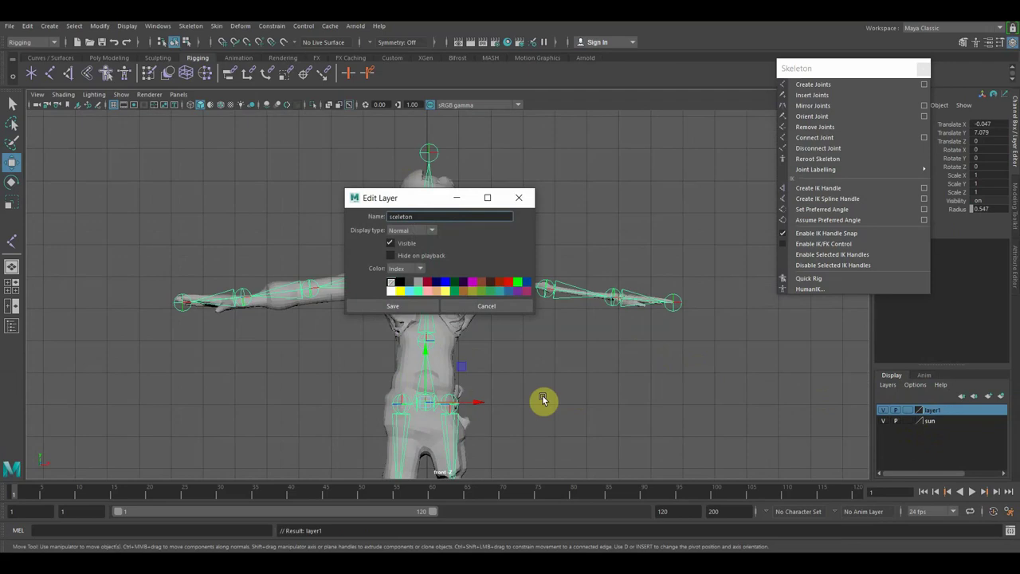
pyautogui.click(410, 307)
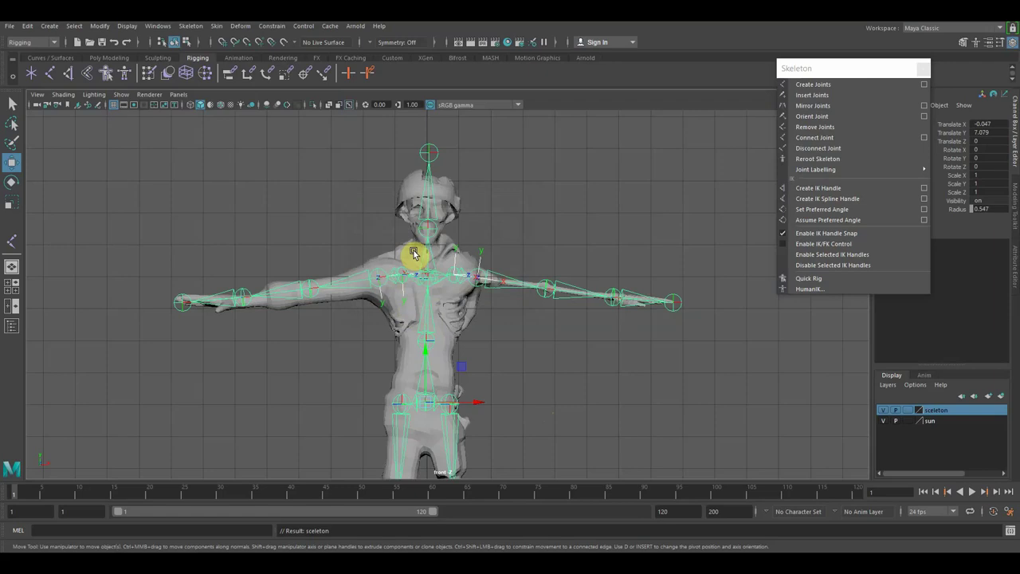
pyautogui.click(452, 202)
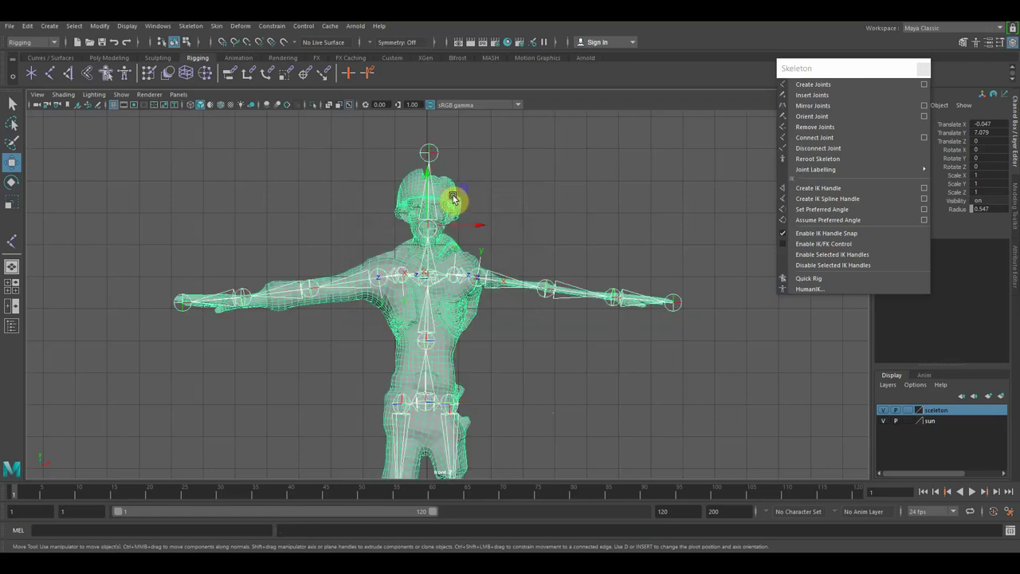
# Step: Bind the soldier mesh with Weight blended skinning and max influences set to 1
pyautogui.click(222, 33)
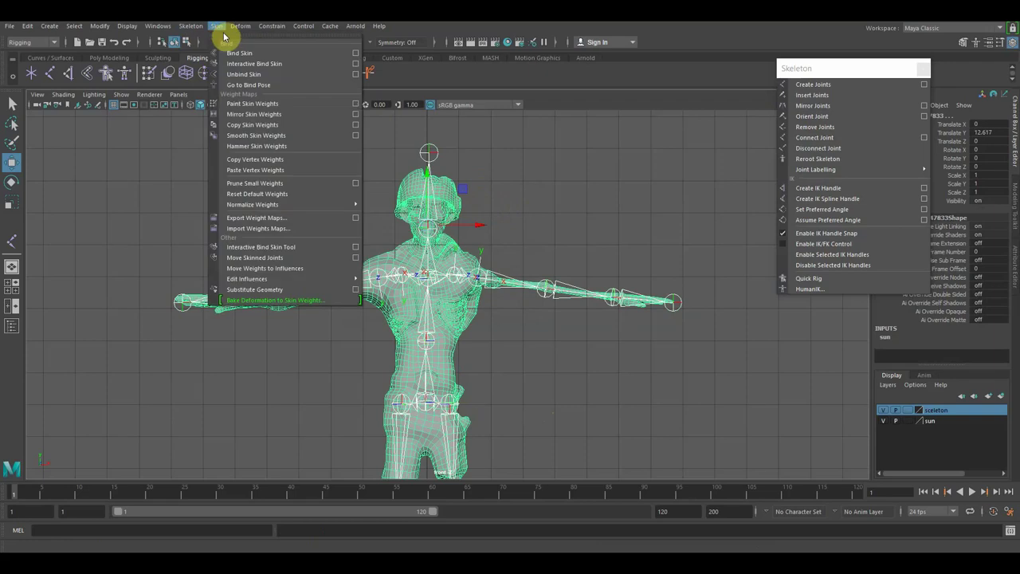
pyautogui.click(356, 54)
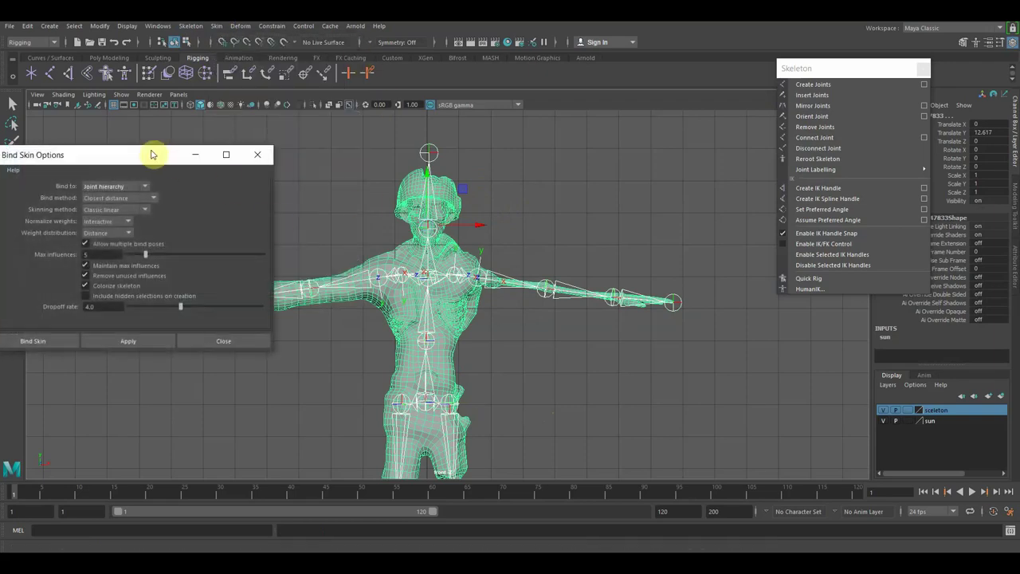
pyautogui.moveTo(152, 152); pyautogui.dragTo(323, 114)
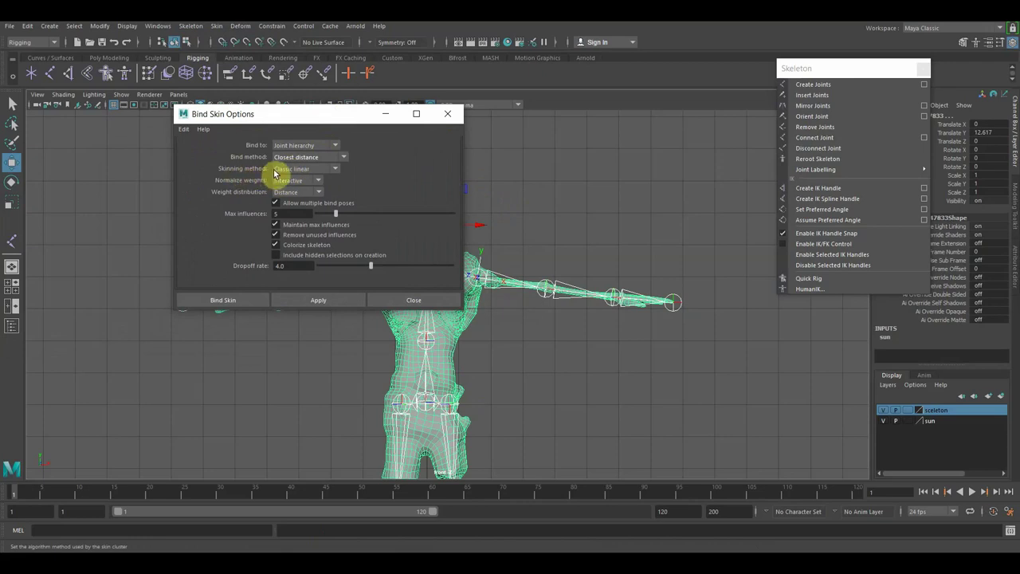
pyautogui.click(338, 170)
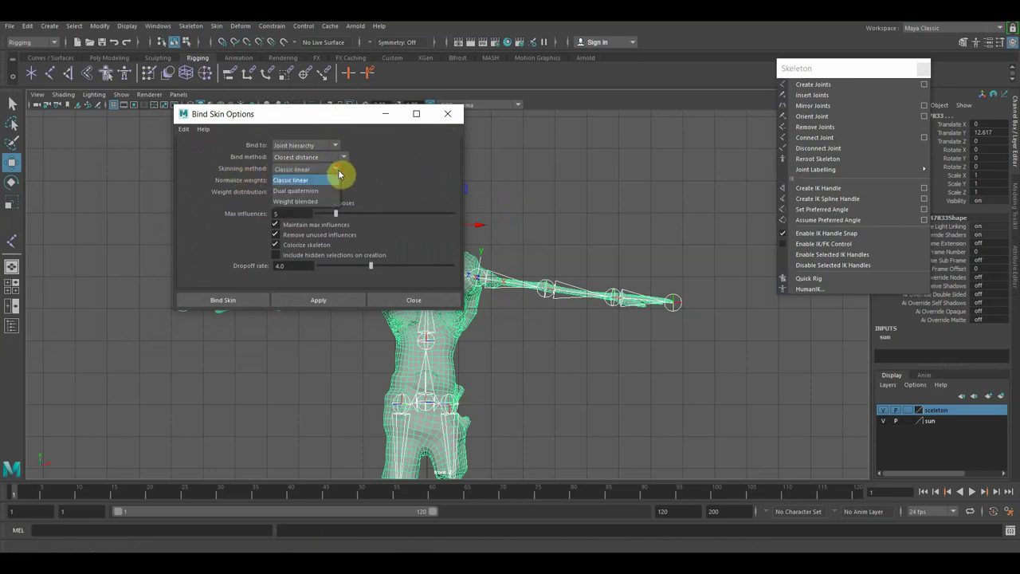
pyautogui.click(292, 202)
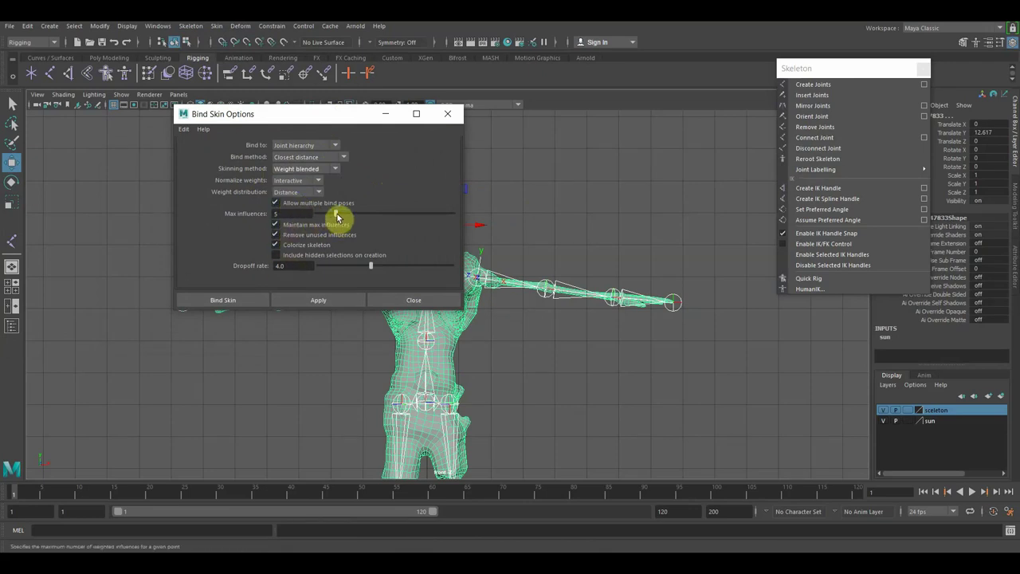
pyautogui.moveTo(337, 215); pyautogui.dragTo(292, 216)
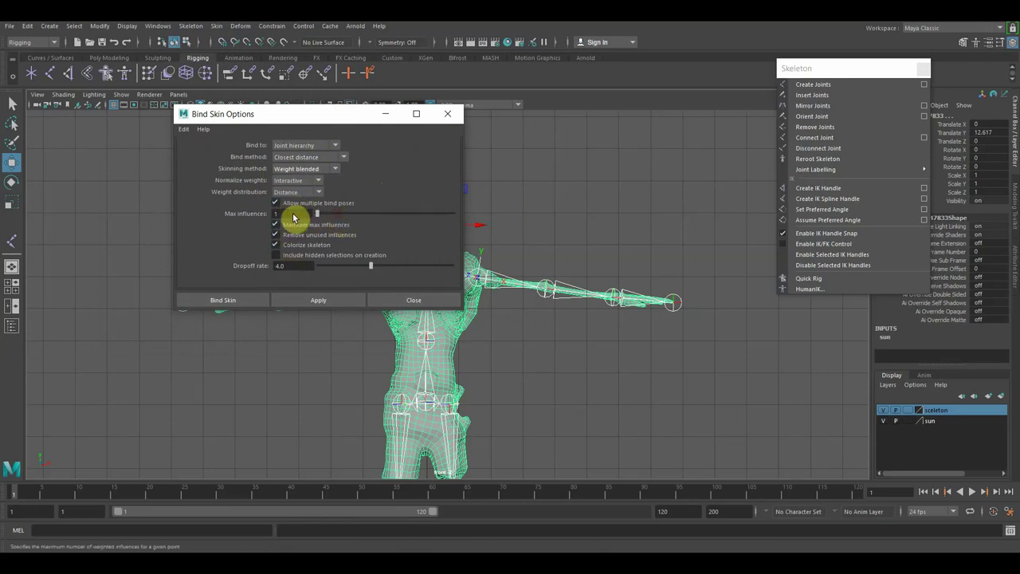
pyautogui.click(321, 305)
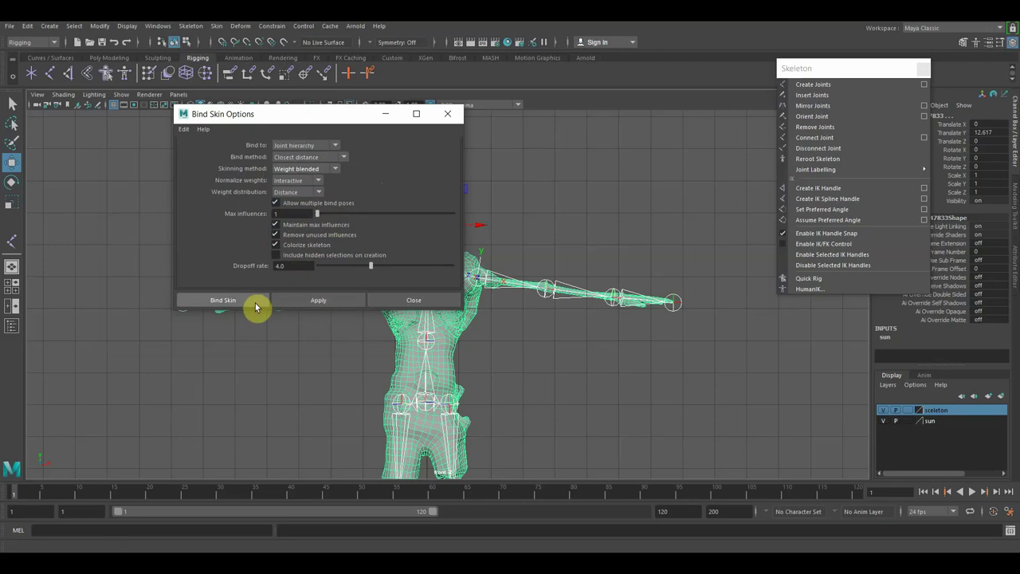
pyautogui.click(228, 303)
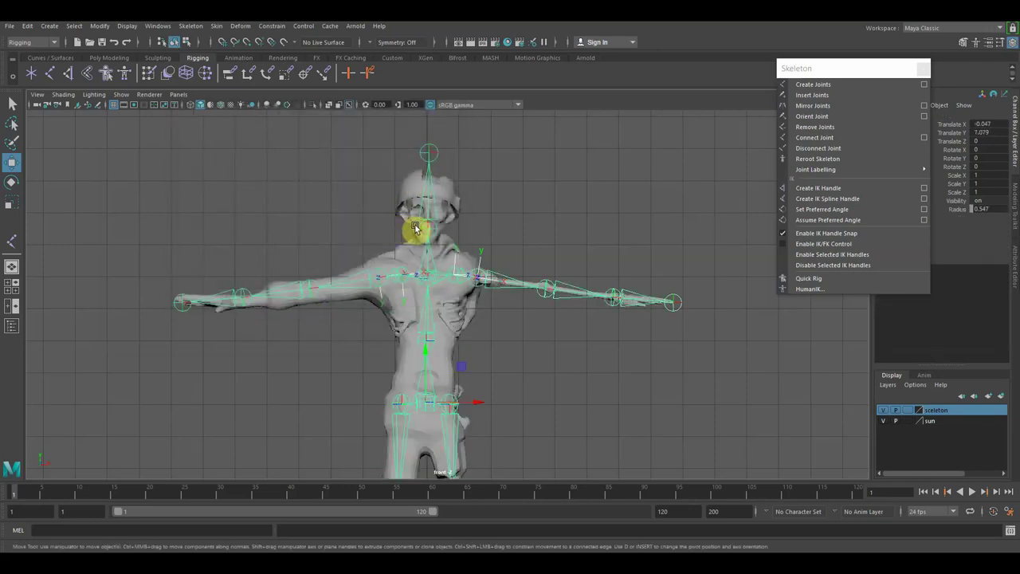
pyautogui.scroll(3, 428, 232)
pyautogui.scroll(4, 449, 278)
pyautogui.scroll(-6, 441, 347)
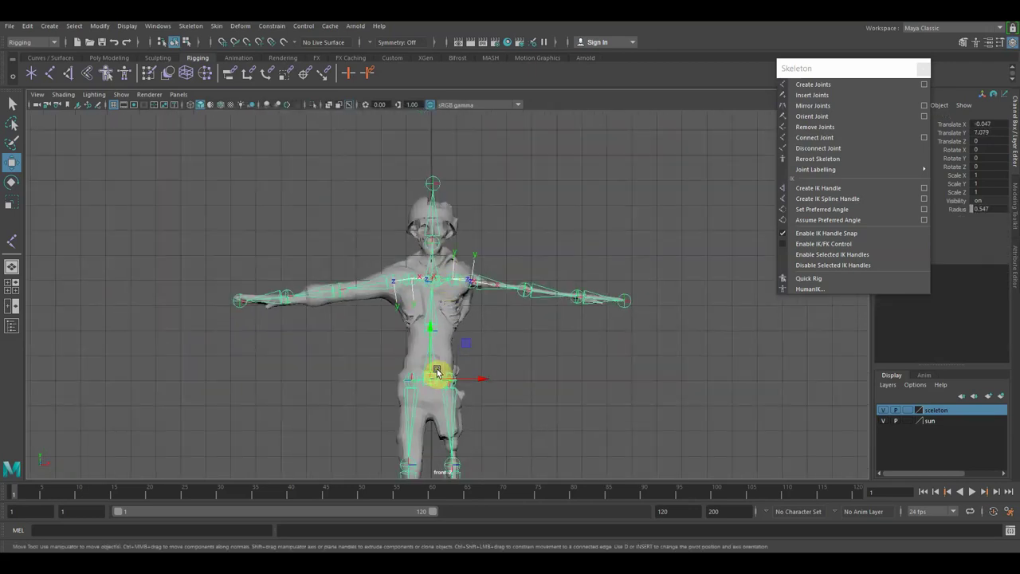
pyautogui.moveTo(484, 384)
pyautogui.mouseDown()
pyautogui.moveTo(511, 387)
pyautogui.moveTo(482, 387)
pyautogui.mouseUp()
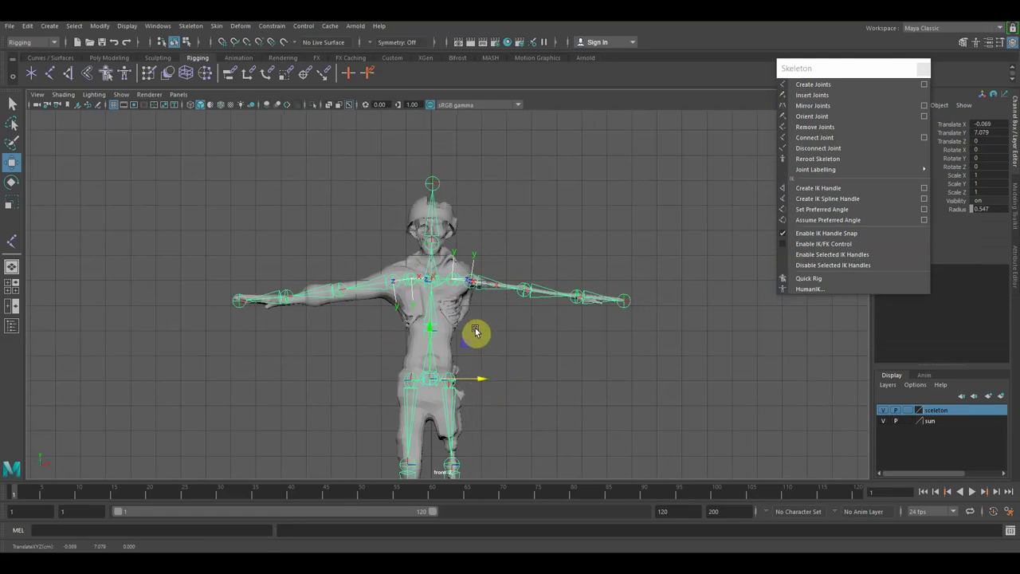
pyautogui.hotkey('ctrl', 'z')
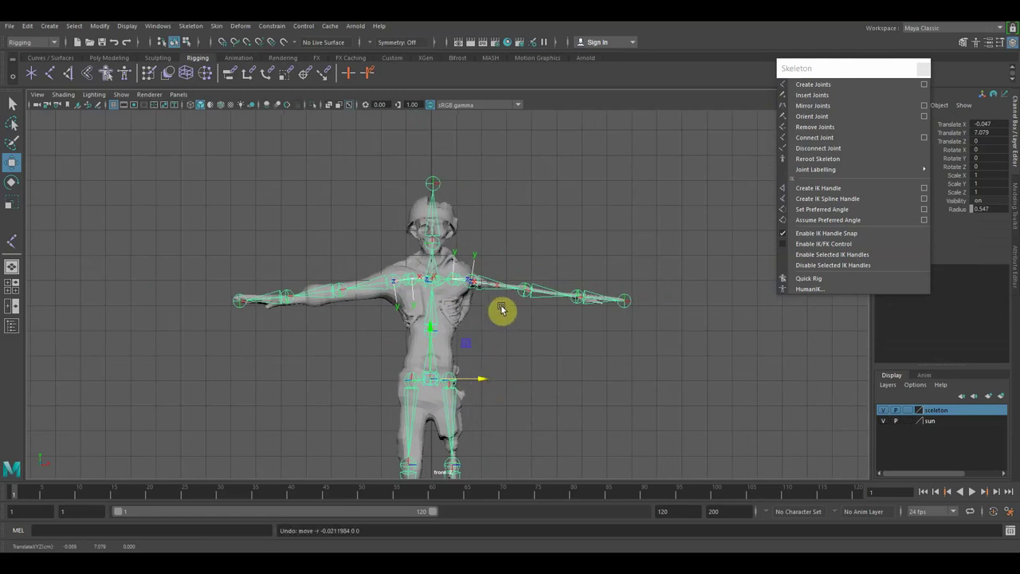
pyautogui.scroll(1, 498, 291)
pyautogui.scroll(2, 494, 284)
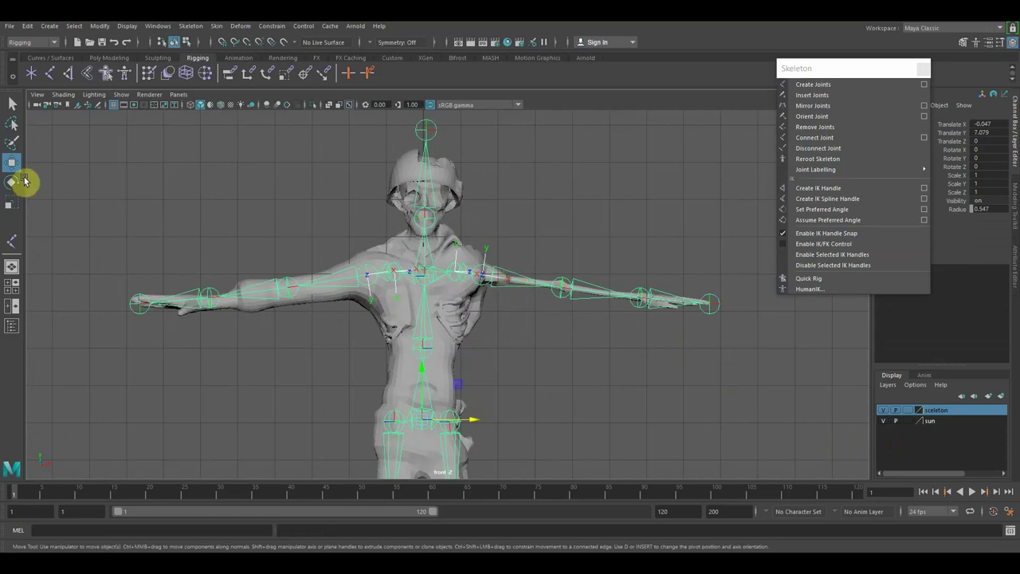
pyautogui.click(558, 259)
pyautogui.click(516, 283)
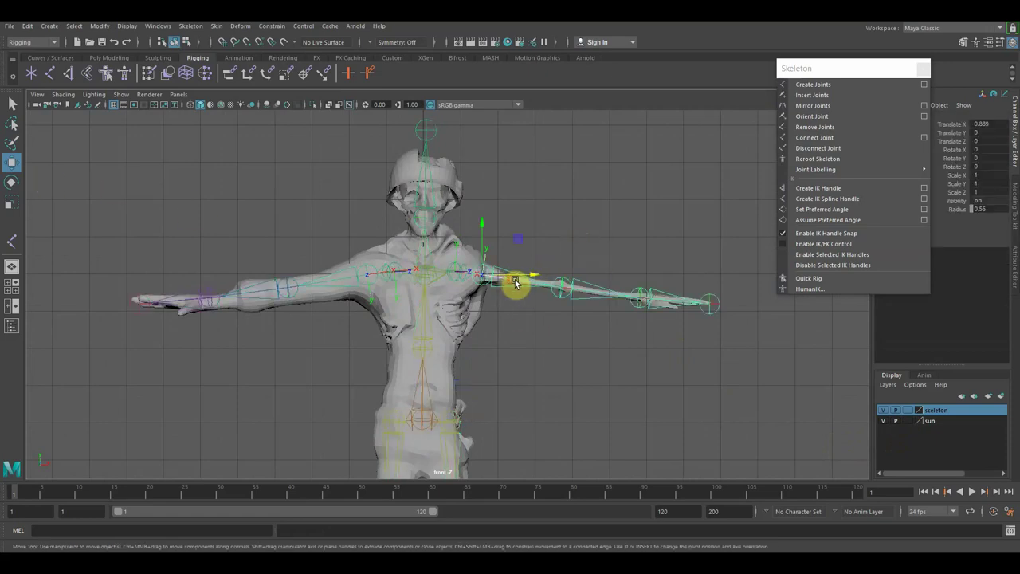
pyautogui.click(592, 293)
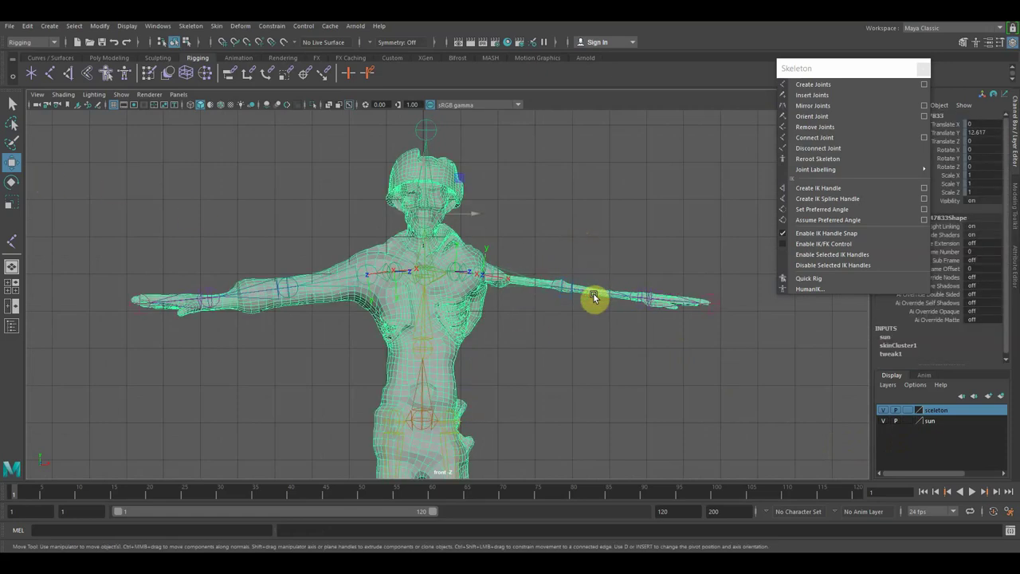
pyautogui.click(533, 285)
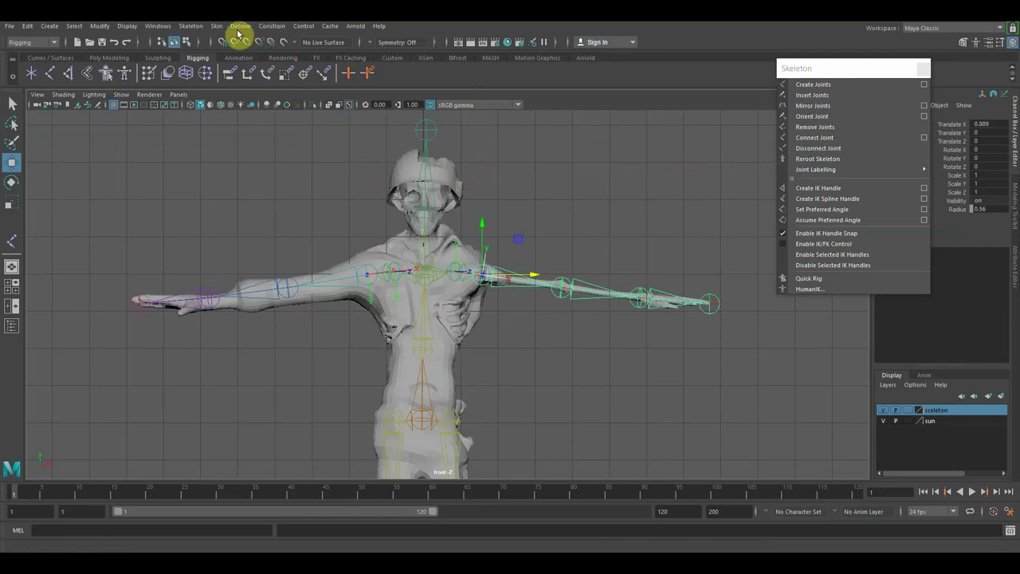
# Step: Close the Skin menu and open Maya's Windows menu of editors
pyautogui.click(163, 29)
pyautogui.moveTo(216, 26)
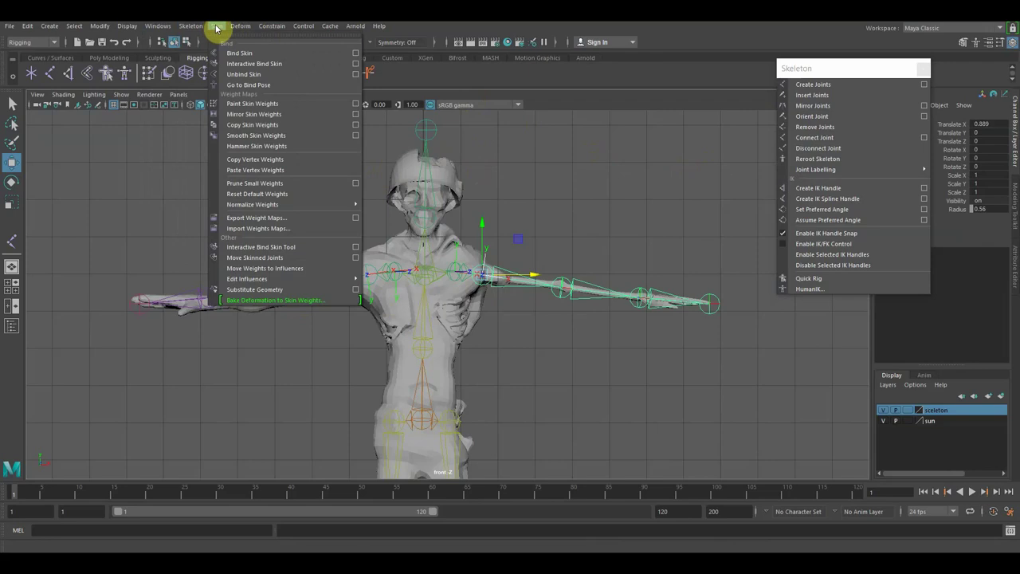
pyautogui.click(216, 30)
pyautogui.click(160, 29)
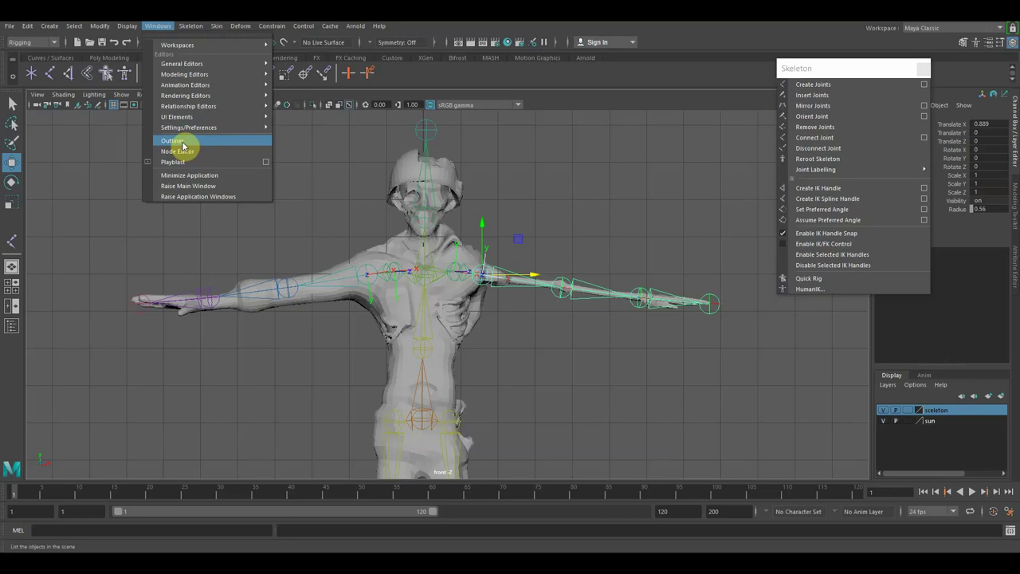
# Step: In the Outliner, expand joint6 and rename its child joint1 to hend1
pyautogui.click(183, 146)
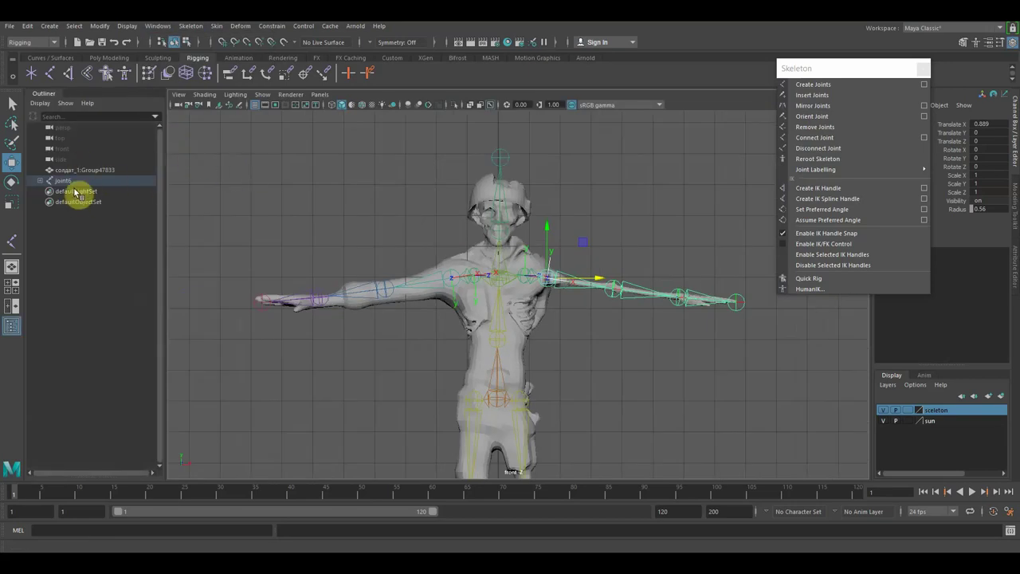
pyautogui.click(39, 181)
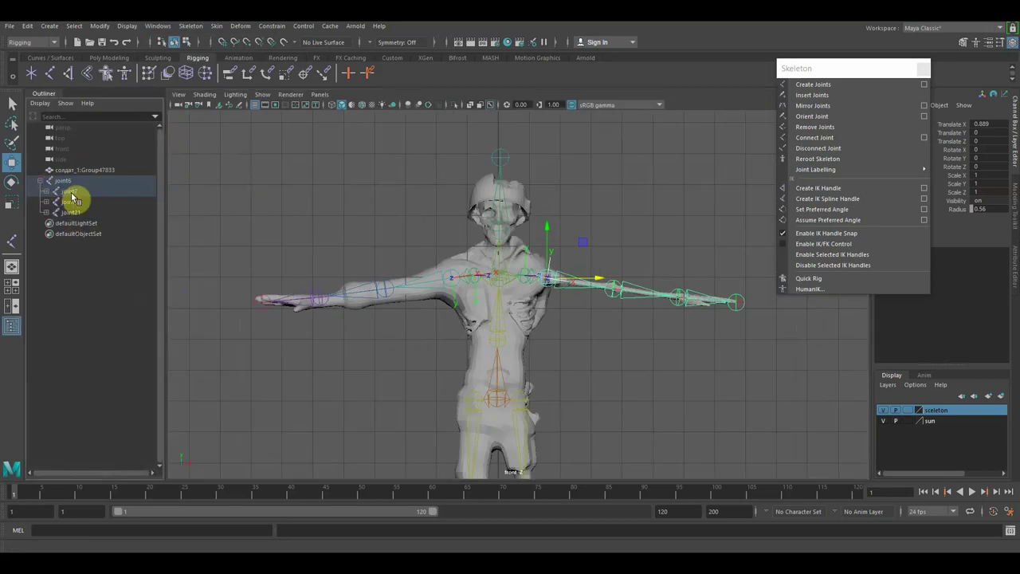
pyautogui.moveTo(71, 194); pyautogui.dragTo(48, 203, button='middle')
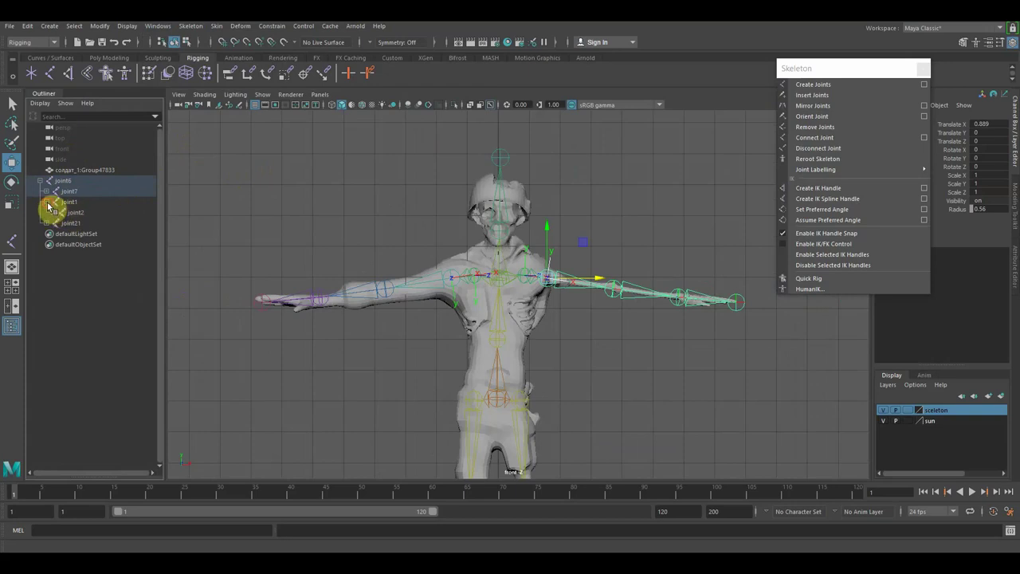
pyautogui.click(46, 202)
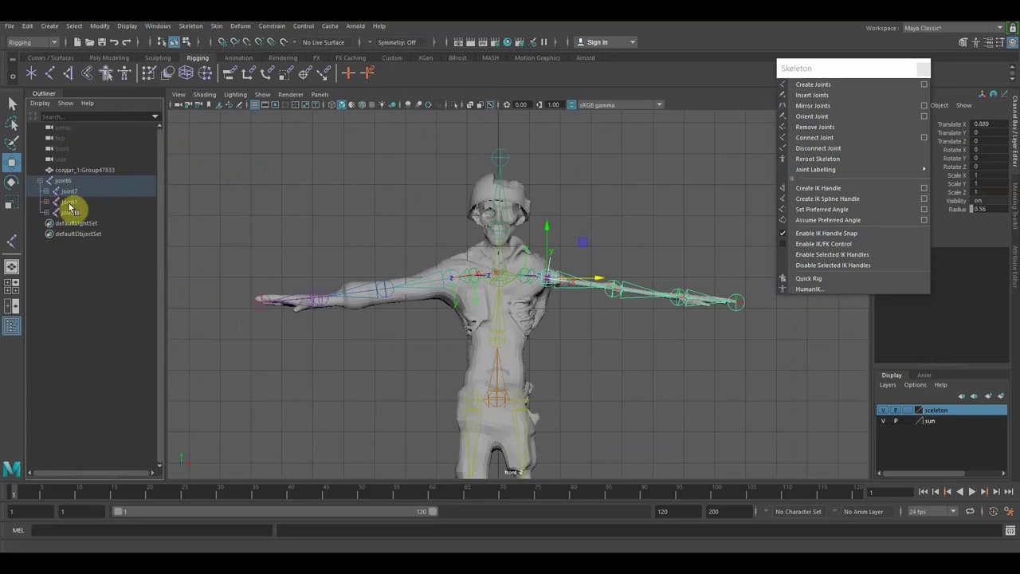
pyautogui.doubleClick(71, 203)
pyautogui.write('herf')
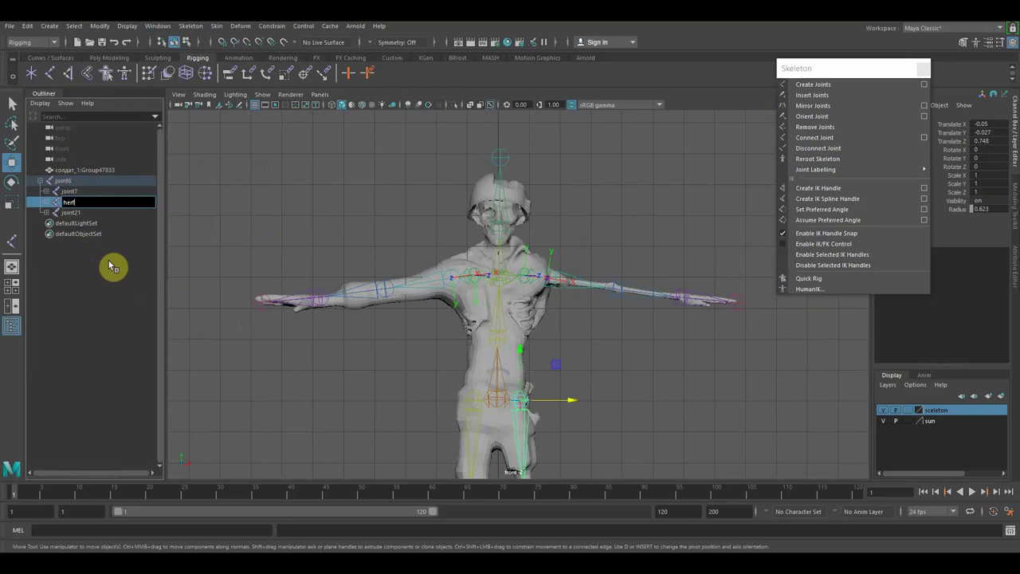
pyautogui.write('1')
pyautogui.press('BackSpace')
pyautogui.press('BackSpace')
pyautogui.press('BackSpace')
pyautogui.press('BackSpace')
pyautogui.press('BackSpace')
pyautogui.write('hen')
pyautogui.write('d1')
pyautogui.press('Return')
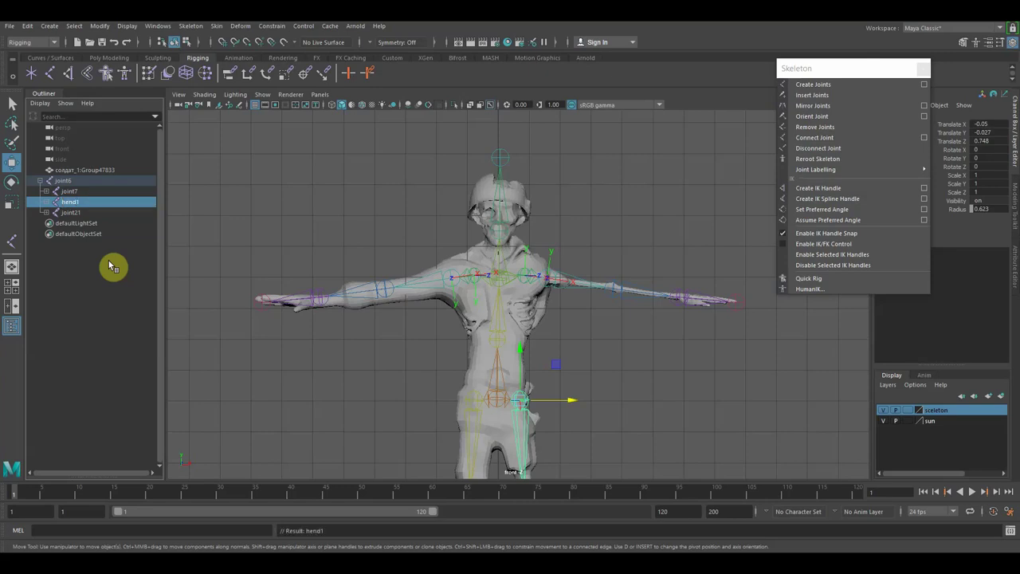
# Step: Check joint7's child joint8, select hend1, and zoom and pan the front viewport
pyautogui.click(47, 193)
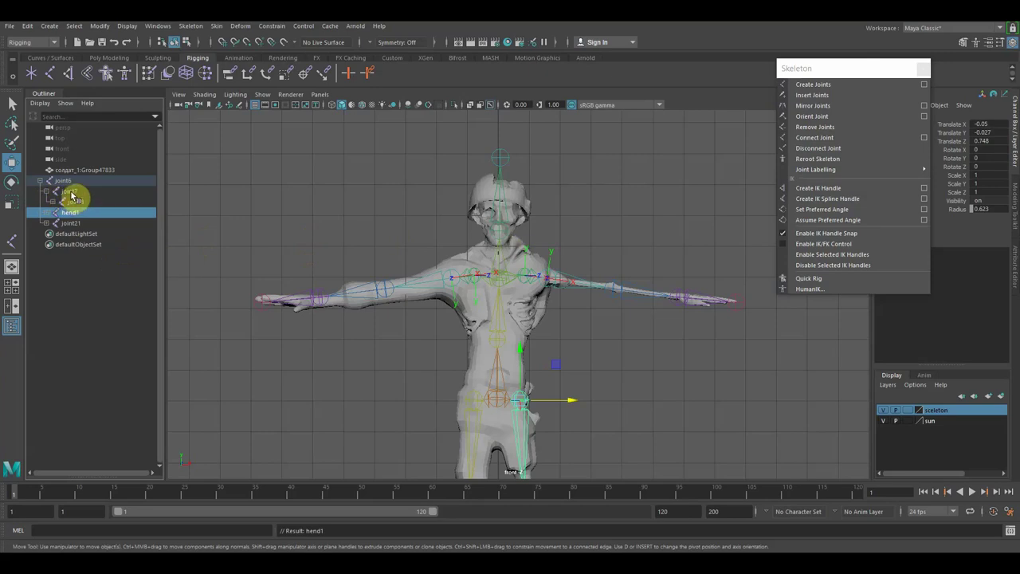
pyautogui.doubleClick(71, 192)
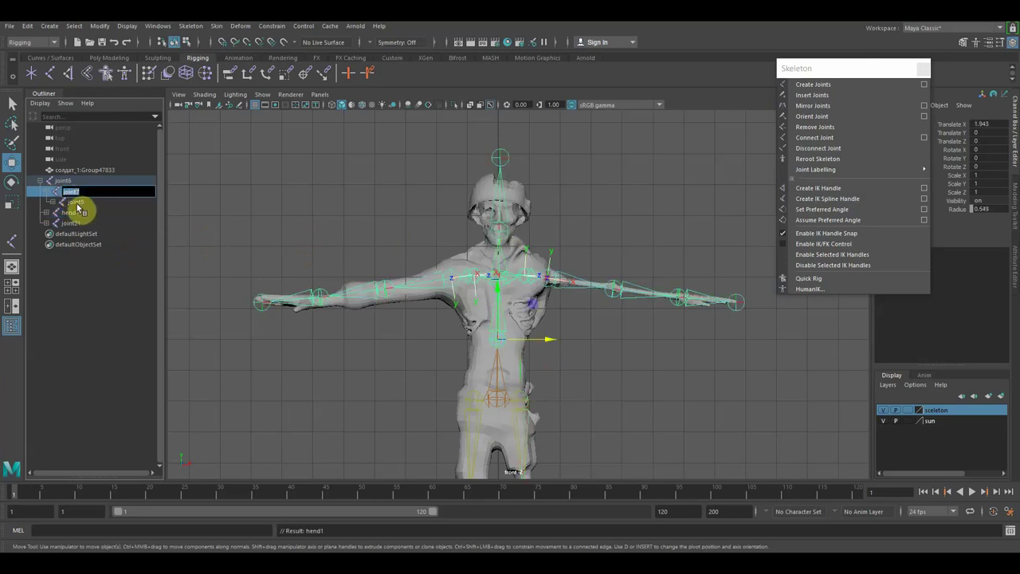
pyautogui.doubleClick(77, 203)
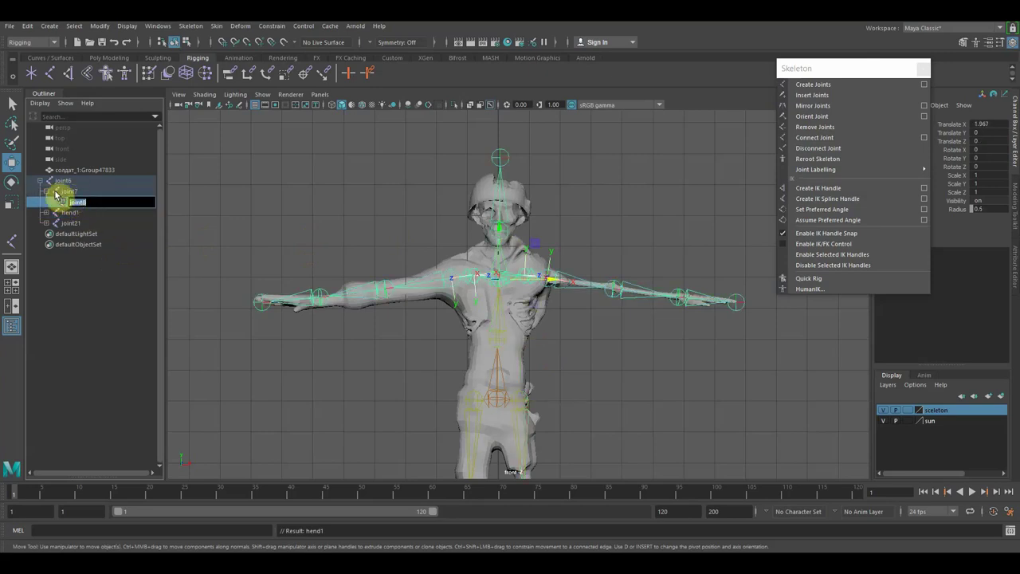
pyautogui.click(47, 193)
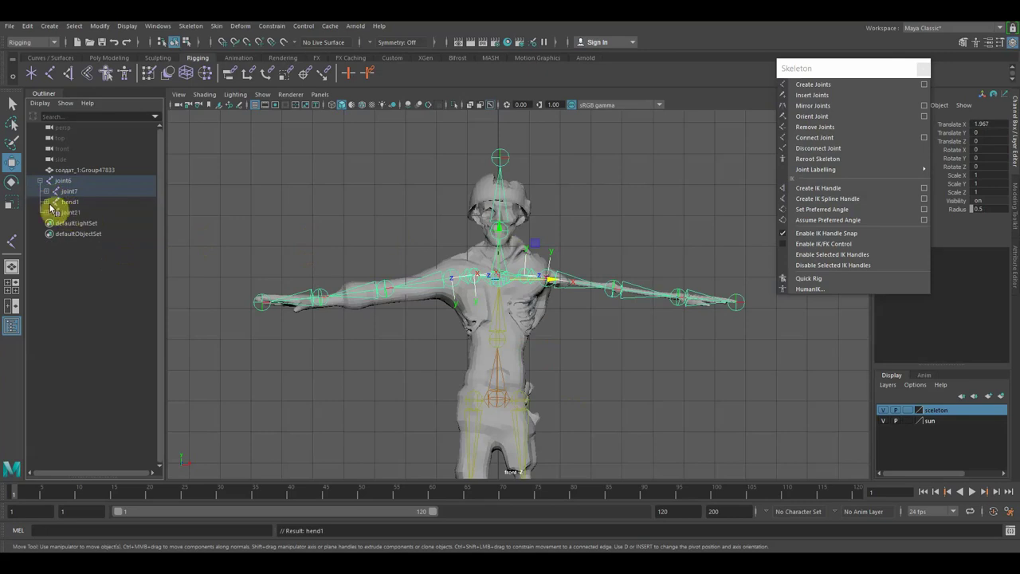
pyautogui.click(69, 203)
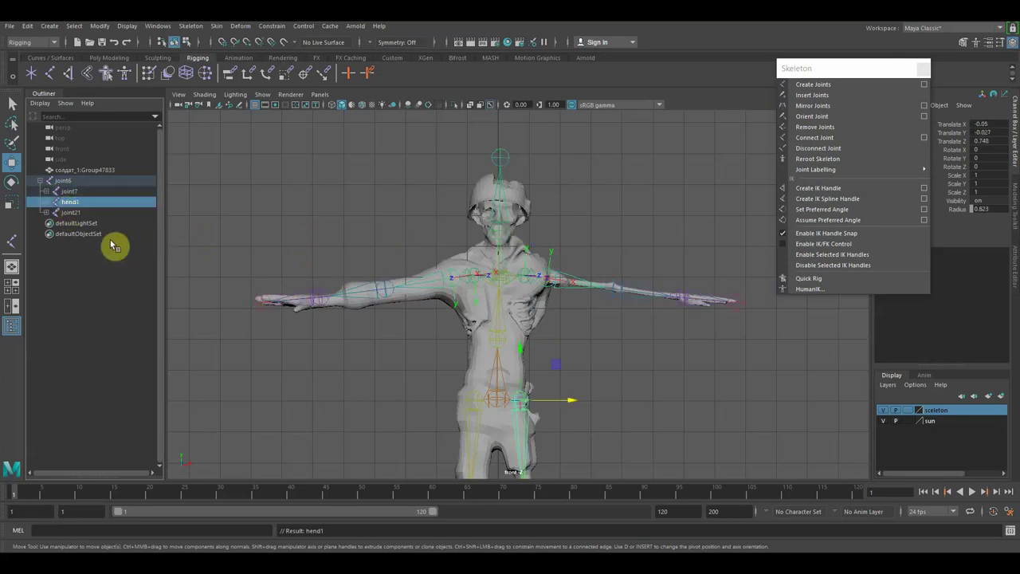
pyautogui.moveTo(72, 206)
pyautogui.mouseDown()
pyautogui.moveTo(106, 216)
pyautogui.moveTo(132, 261)
pyautogui.moveTo(532, 403)
pyautogui.mouseUp()
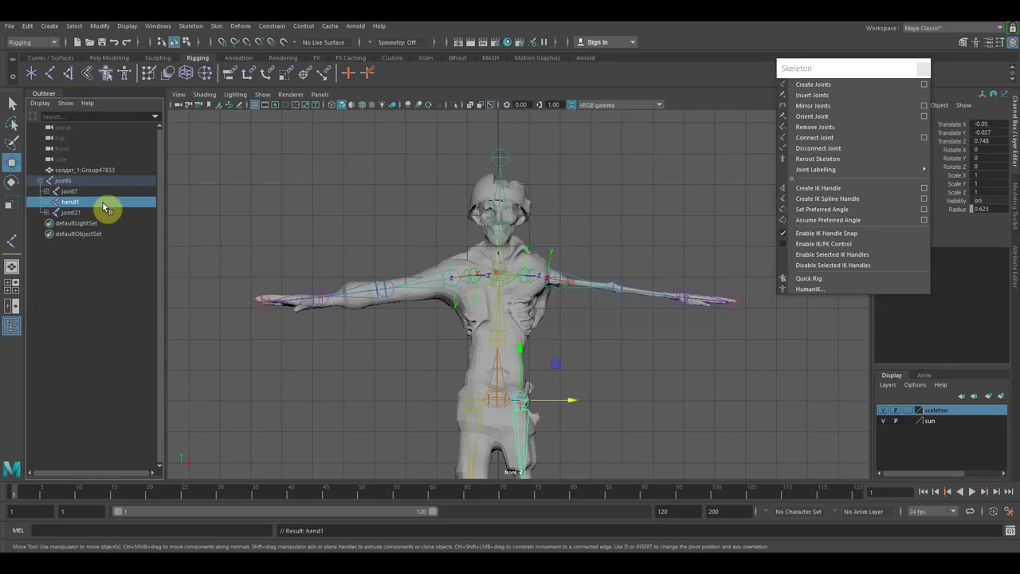
pyautogui.scroll(-3, 435, 255)
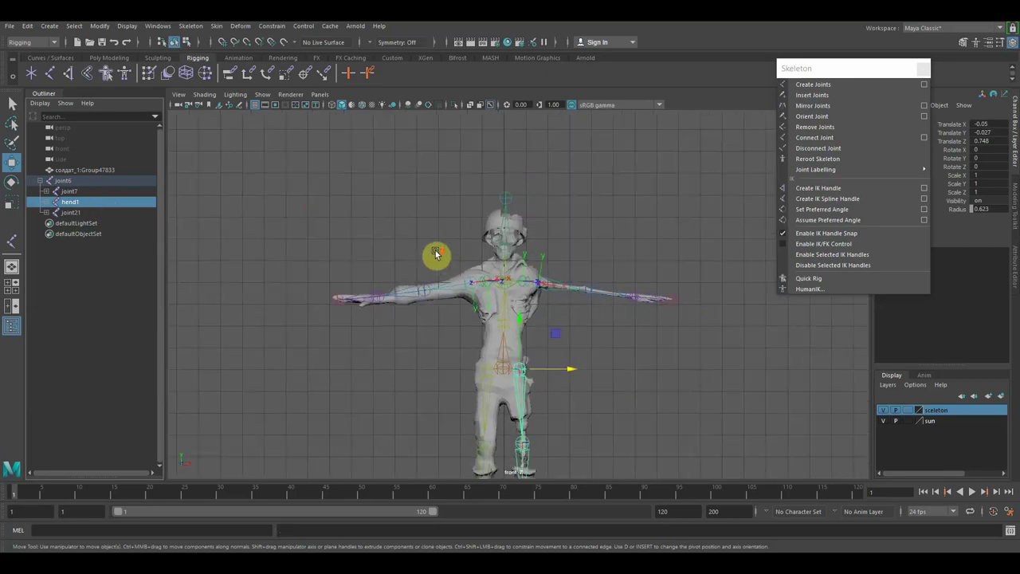
pyautogui.scroll(-1, 436, 256)
pyautogui.scroll(2, 466, 271)
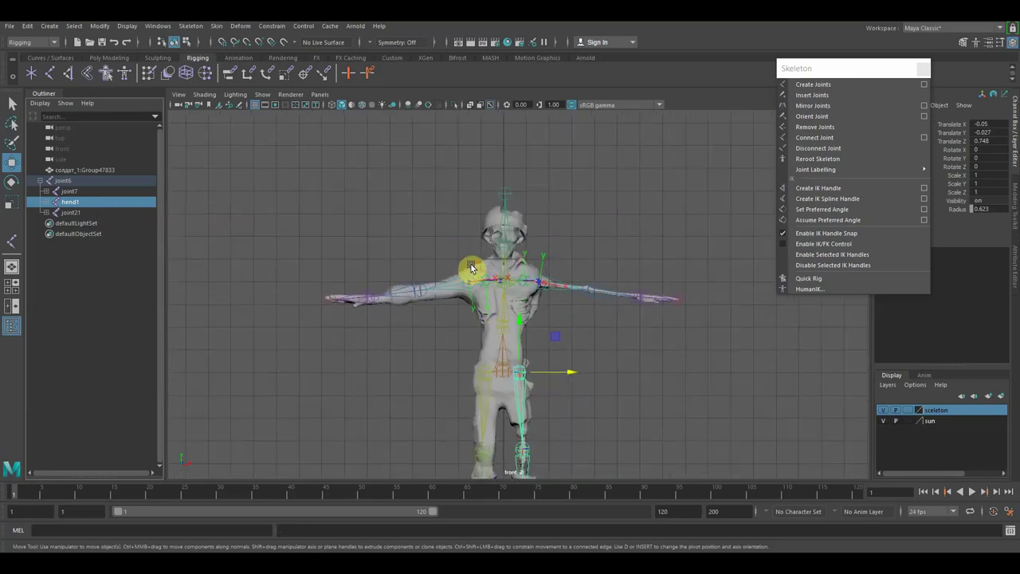
pyautogui.keyDown('alt'); pyautogui.moveTo(626, 404); pyautogui.dragTo(621, 339, button='middle'); pyautogui.keyUp('alt')
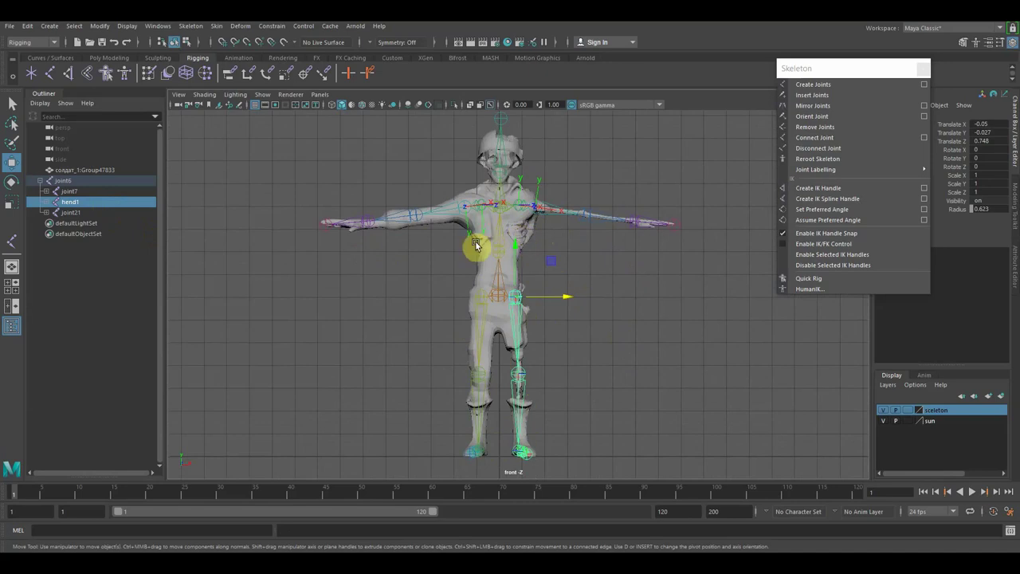
pyautogui.scroll(-1, 480, 246)
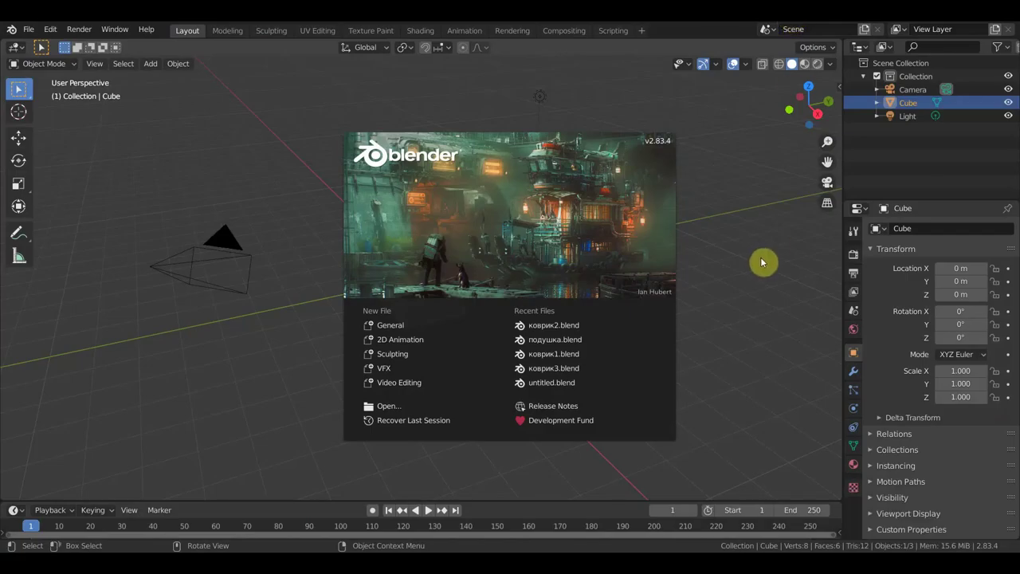
# Step: Delete the default Cube, Camera and Light, then switch to Front Orthographic view
pyautogui.click(741, 295)
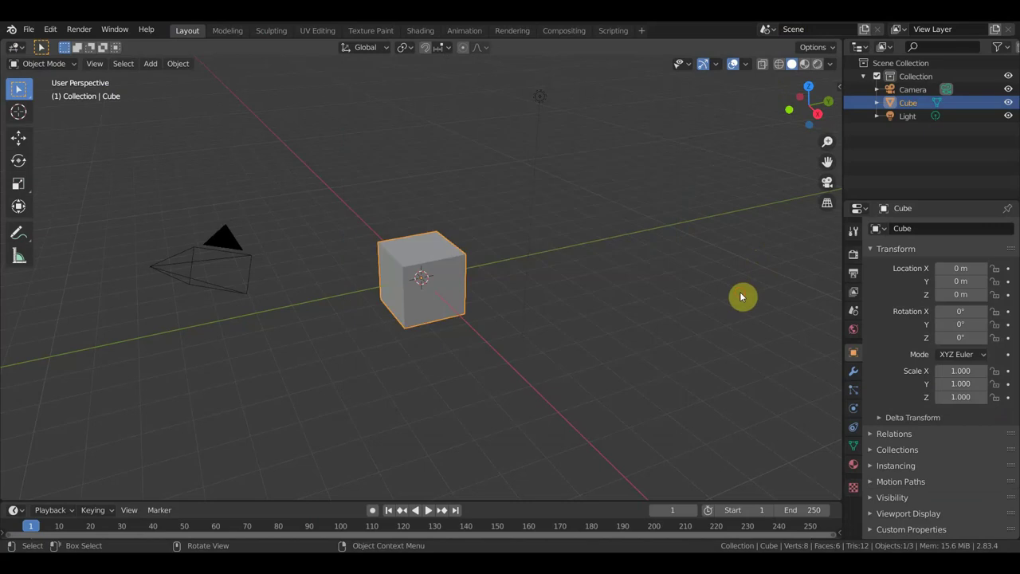
pyautogui.press('a')
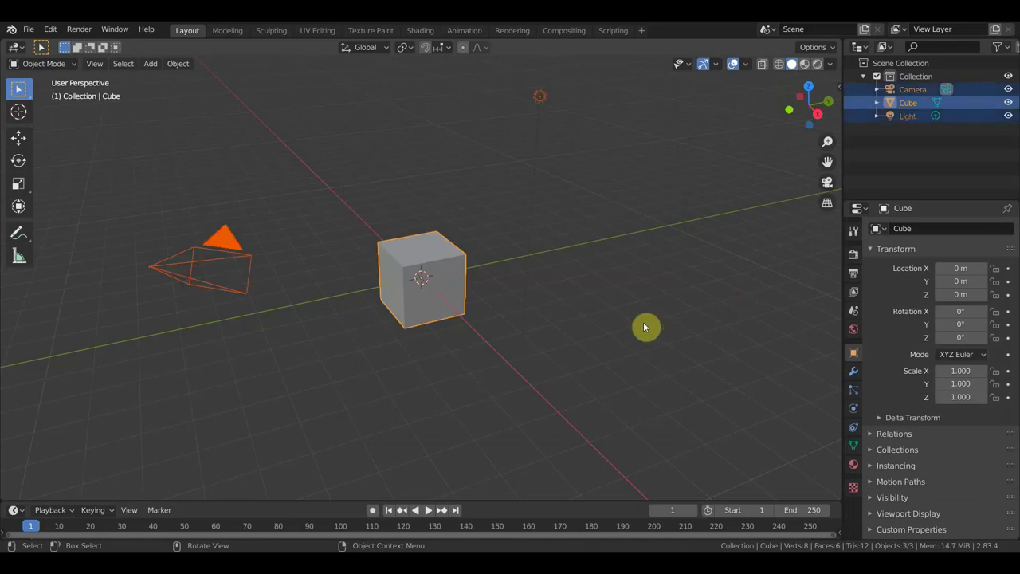
pyautogui.press('Delete')
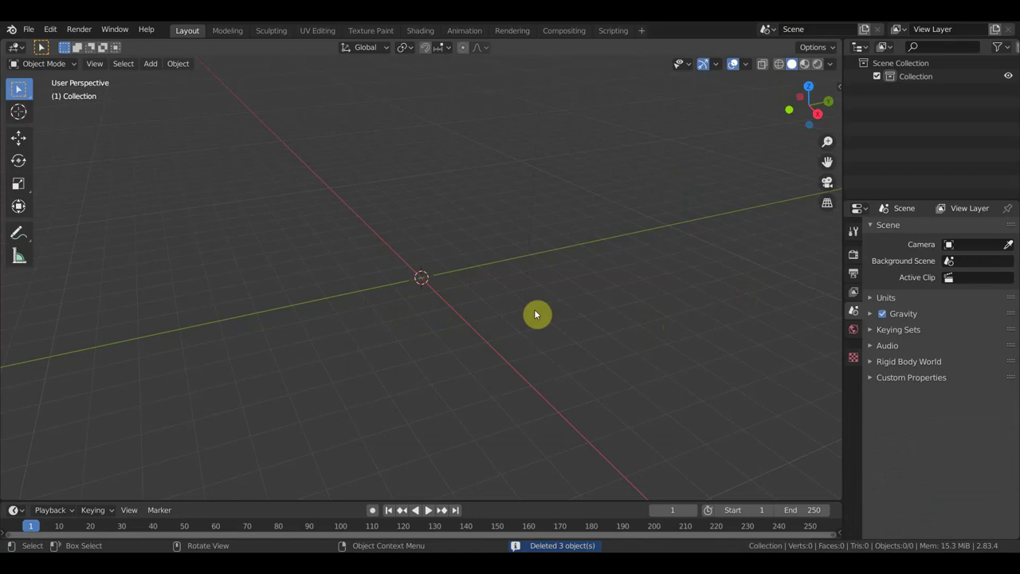
pyautogui.press('KP_1')
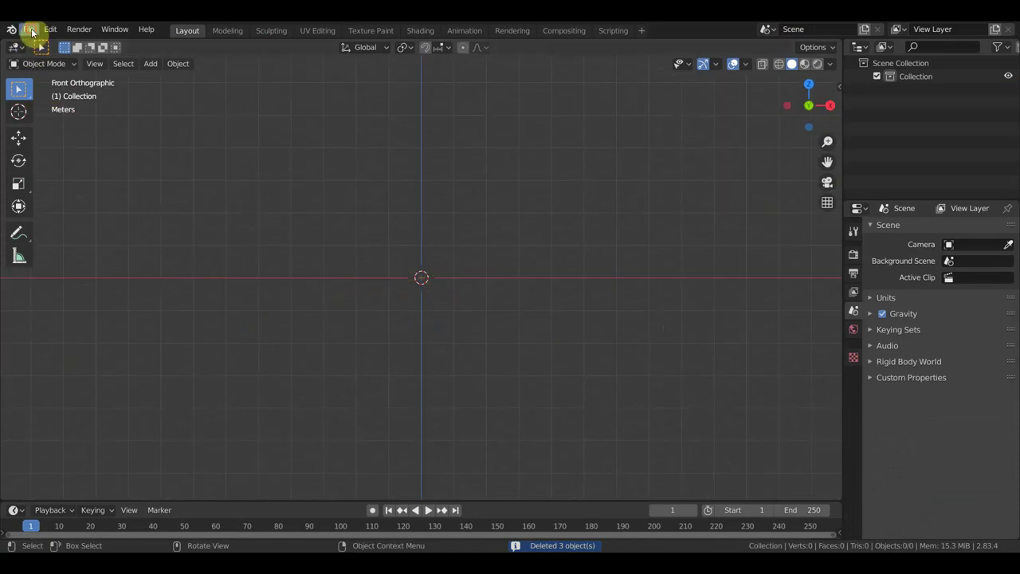
# Step: Import 'солдат 1.obj' from E:\Мульт as a Wavefront OBJ file
pyautogui.click(31, 30)
pyautogui.moveTo(49, 208)
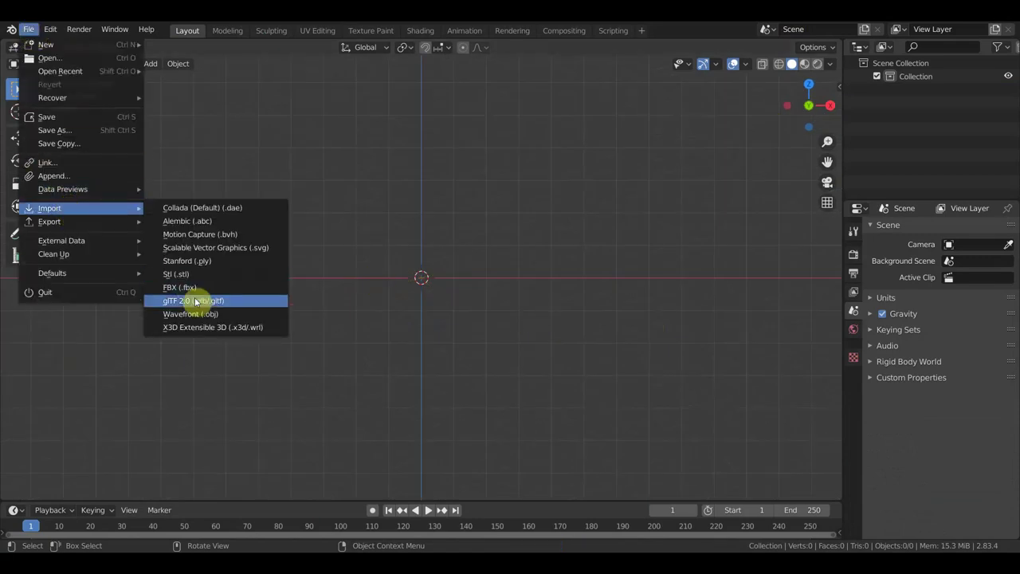
pyautogui.click(195, 314)
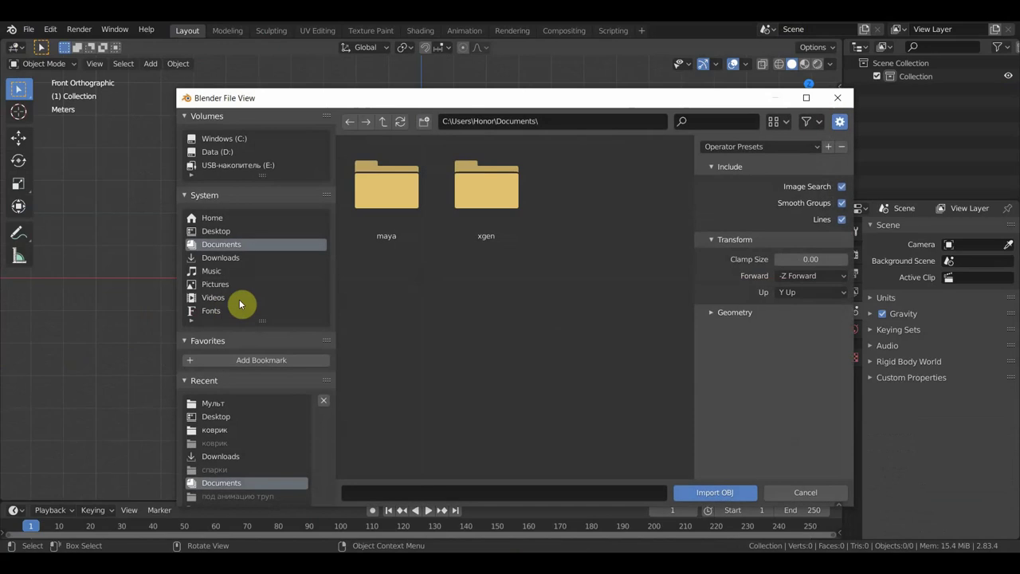
pyautogui.click(214, 164)
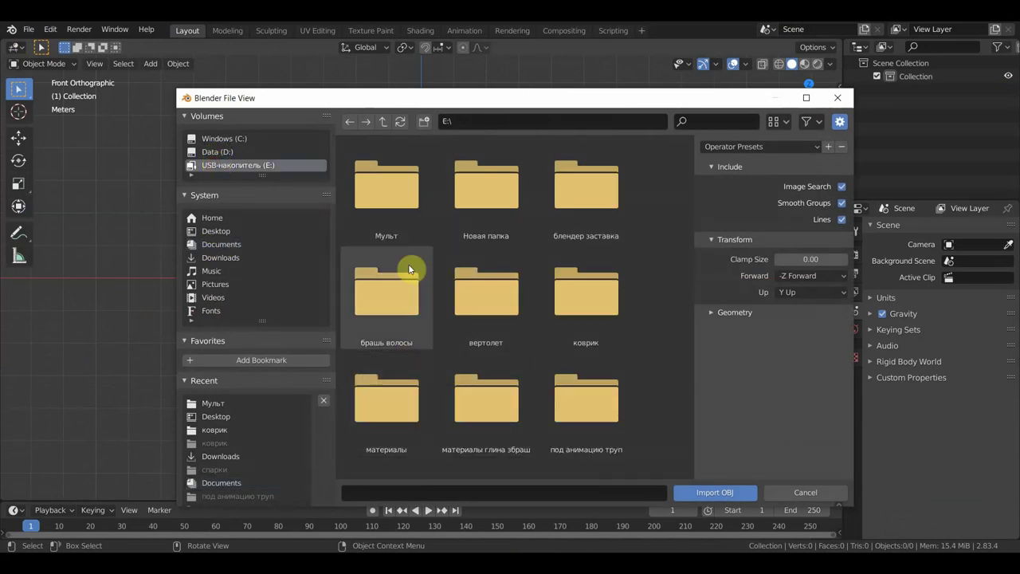
pyautogui.doubleClick(391, 200)
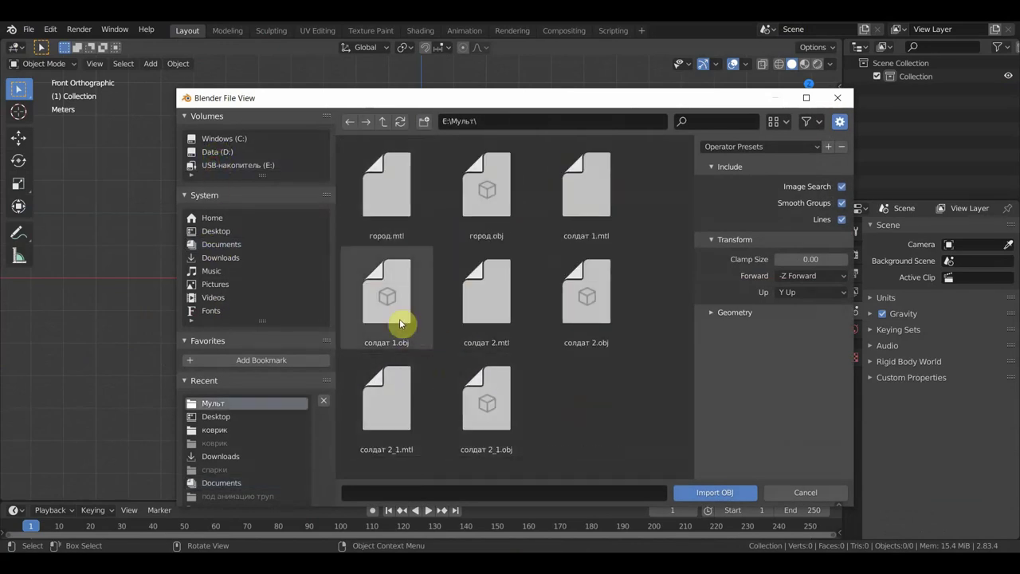
pyautogui.click(391, 303)
pyautogui.click(714, 491)
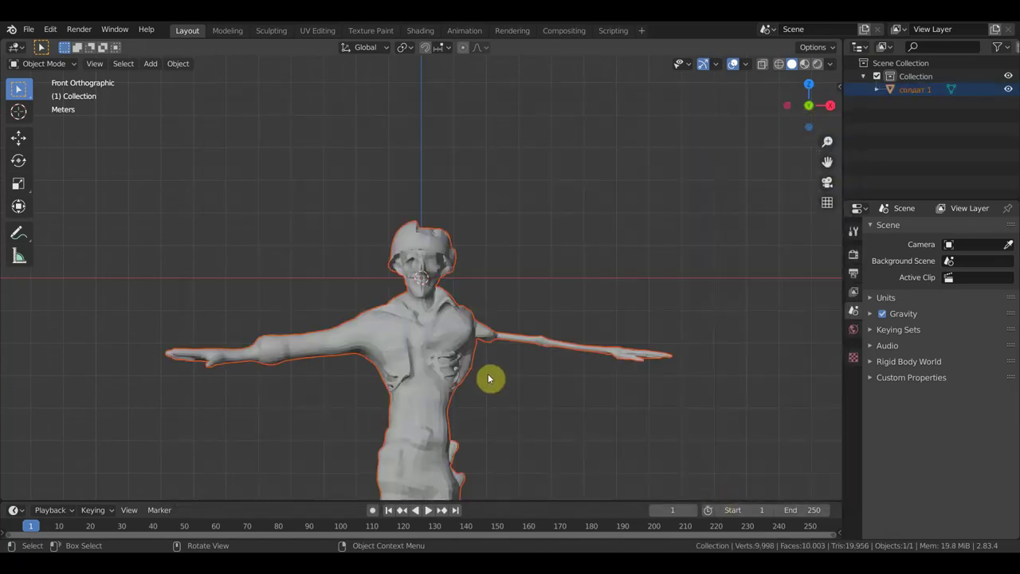
# Step: Raise the soldier model along Z with the Move tool
pyautogui.scroll(-5, 484, 368)
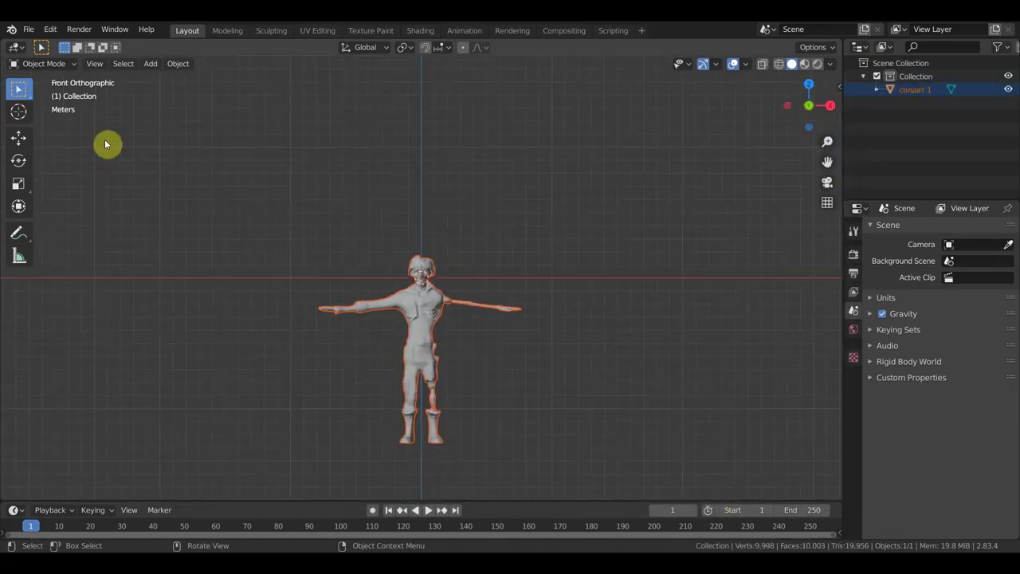
pyautogui.click(19, 137)
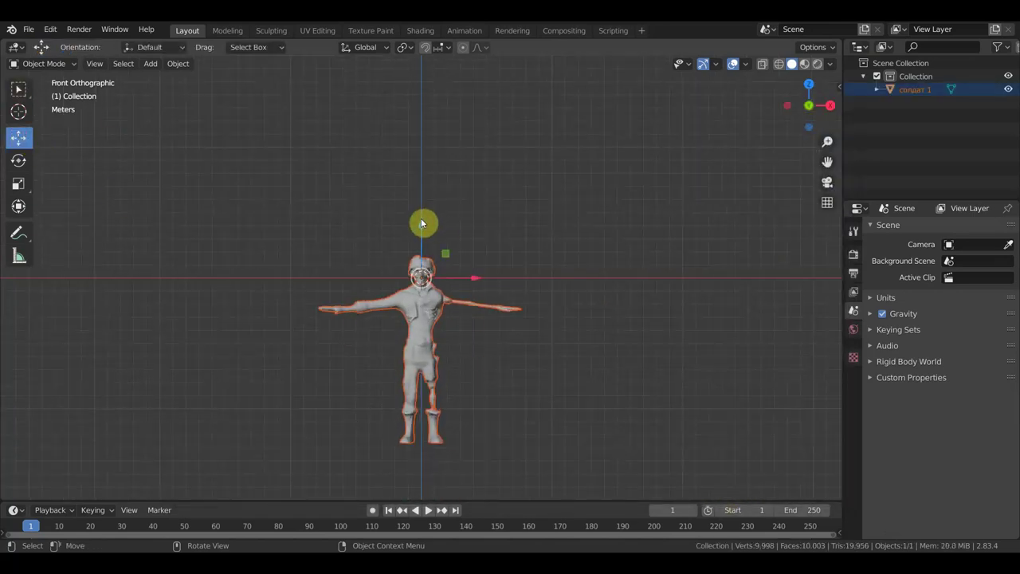
pyautogui.moveTo(420, 219)
pyautogui.mouseDown()
pyautogui.moveTo(429, 72)
pyautogui.moveTo(431, 495)
pyautogui.mouseUp()
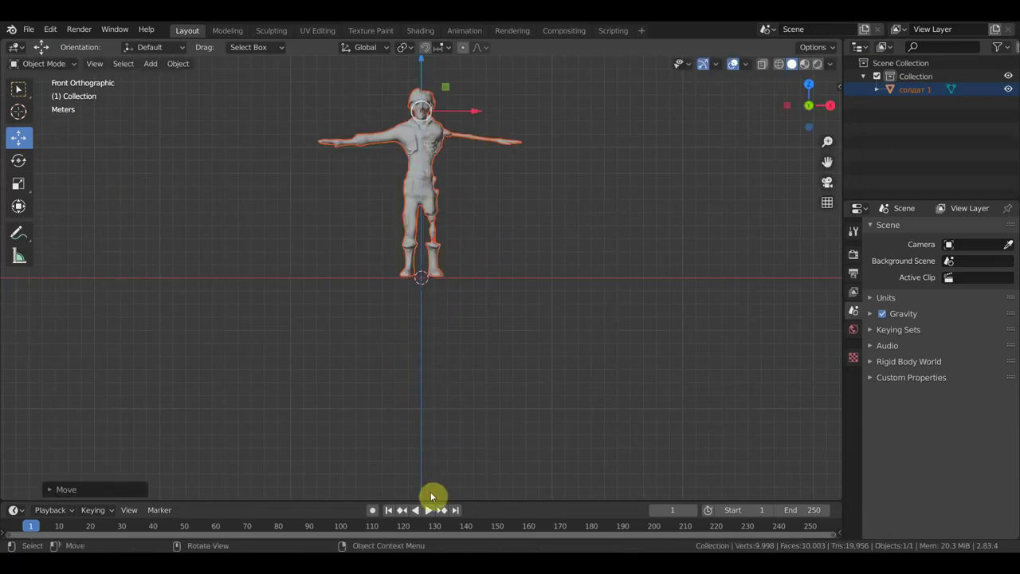
# Step: Centre the soldier over the origin from the side view, then return to front view with Select Box
pyautogui.press('KP_3')
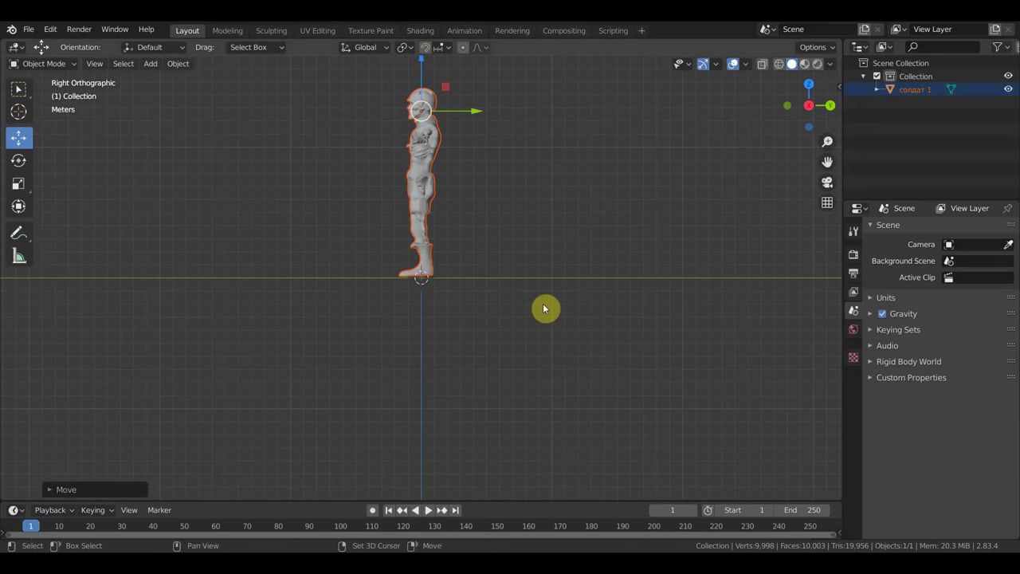
pyautogui.moveTo(545, 308)
pyautogui.keyDown('shift'); pyautogui.mouseDown(button='middle')
pyautogui.moveTo(549, 426)
pyautogui.moveTo(560, 299)
pyautogui.mouseUp(button='middle'); pyautogui.keyUp('shift')
pyautogui.scroll(4, 549, 393)
pyautogui.scroll(-2, 475, 195)
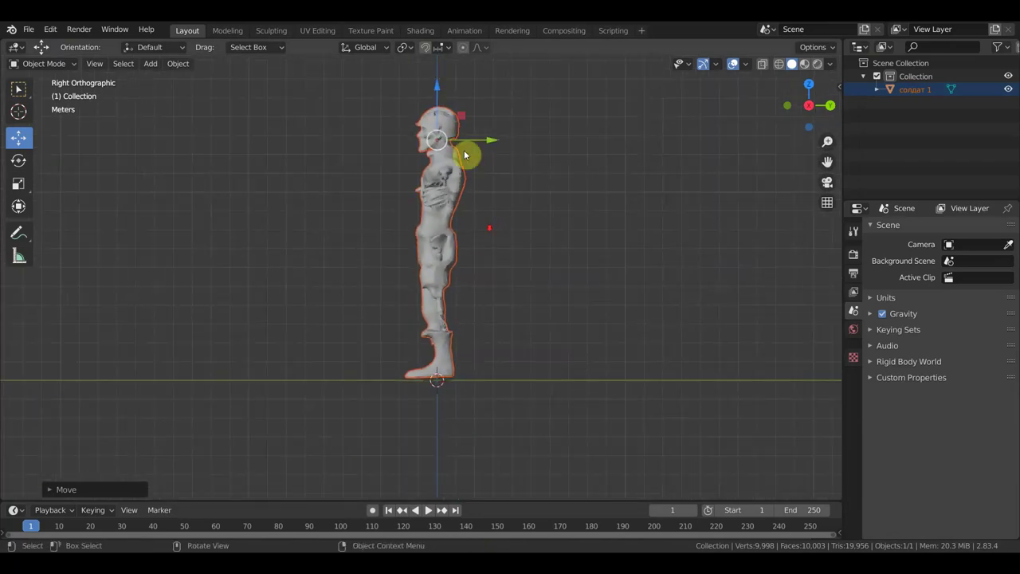
pyautogui.press('g')
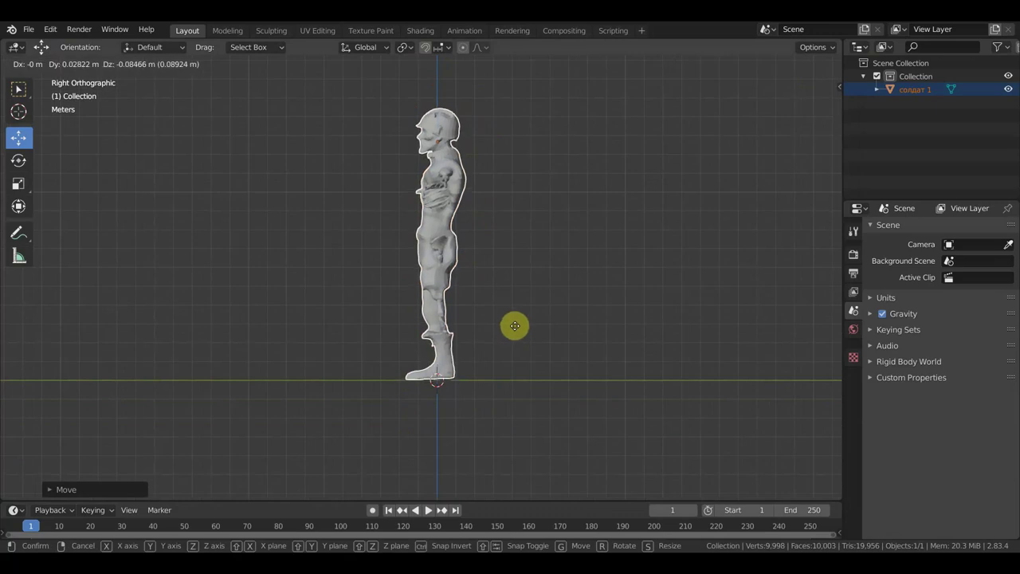
pyautogui.click(515, 329)
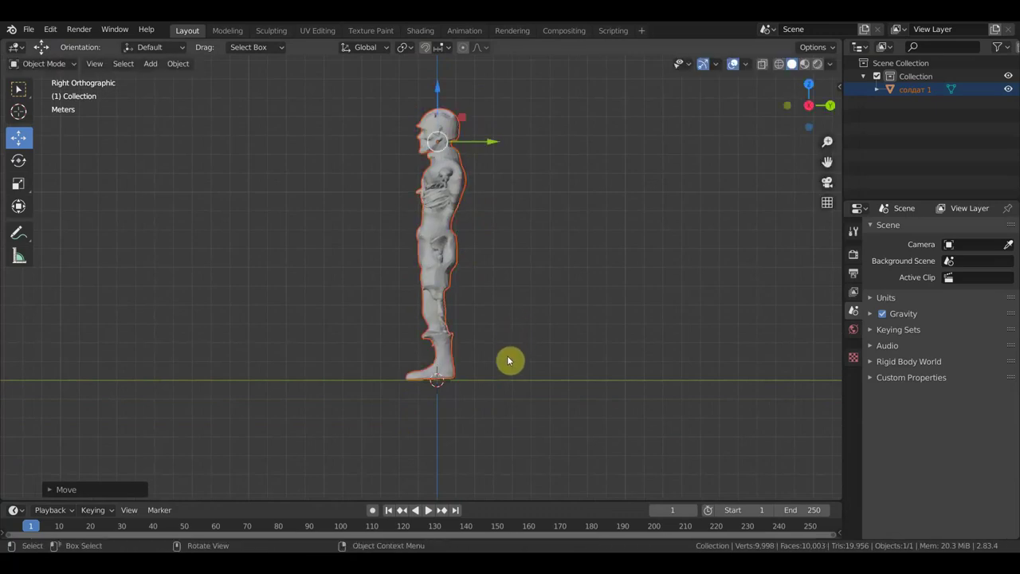
pyautogui.press('KP_1')
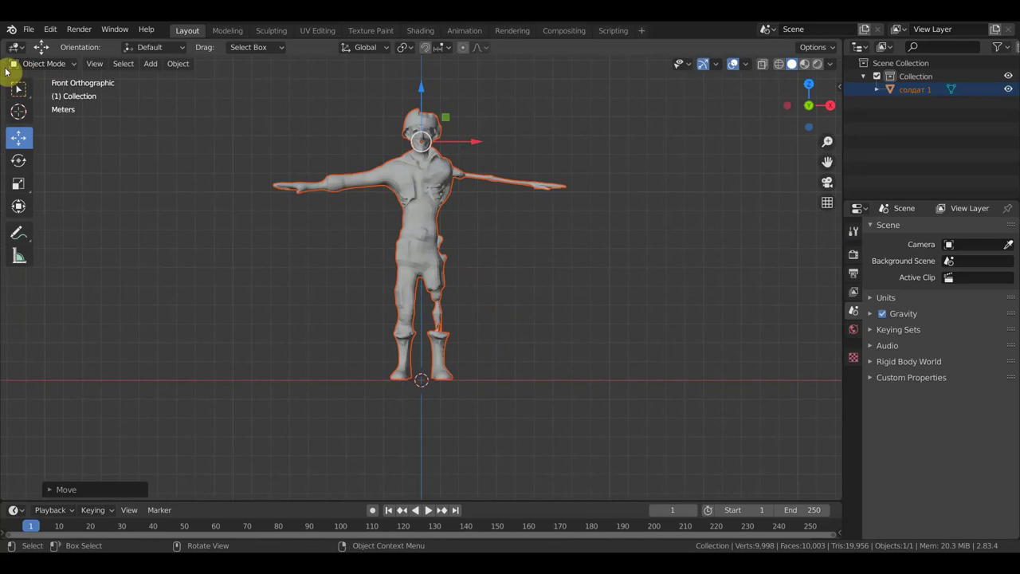
pyautogui.click(18, 91)
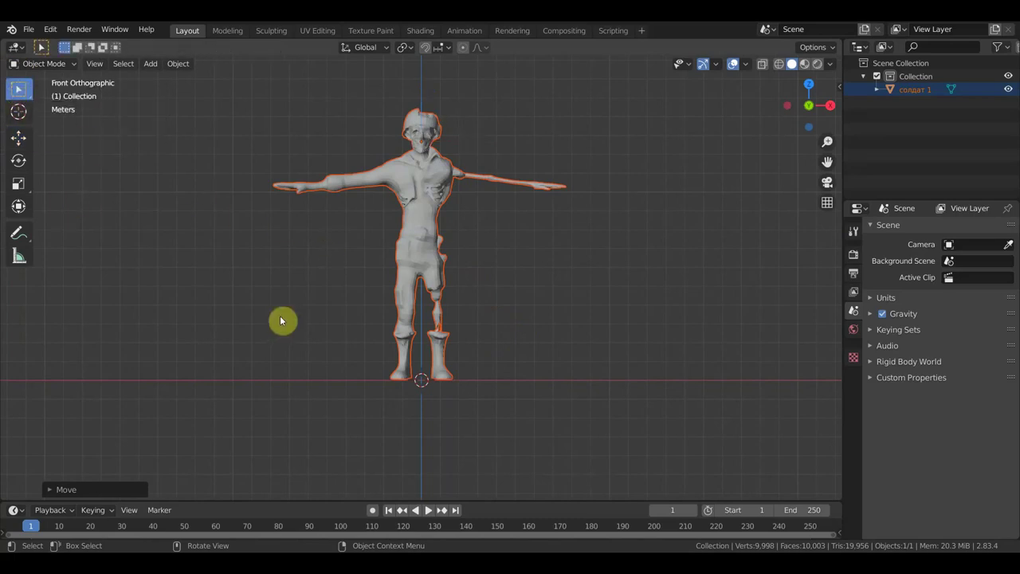
# Step: Add an armature, scale it to 2.594 and raise it into the soldier's torso
pyautogui.hotkey('shift', 'a')
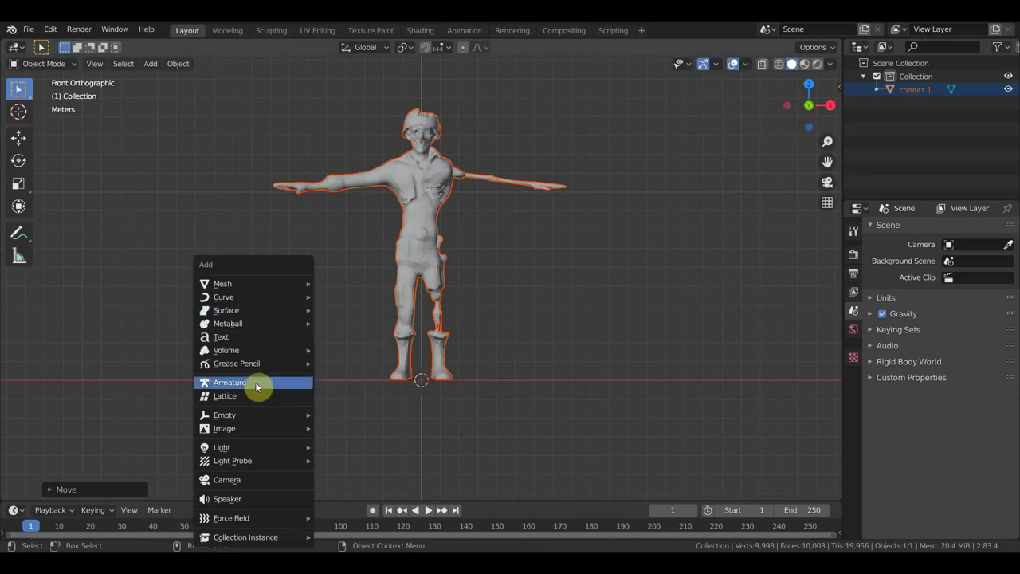
pyautogui.click(149, 63)
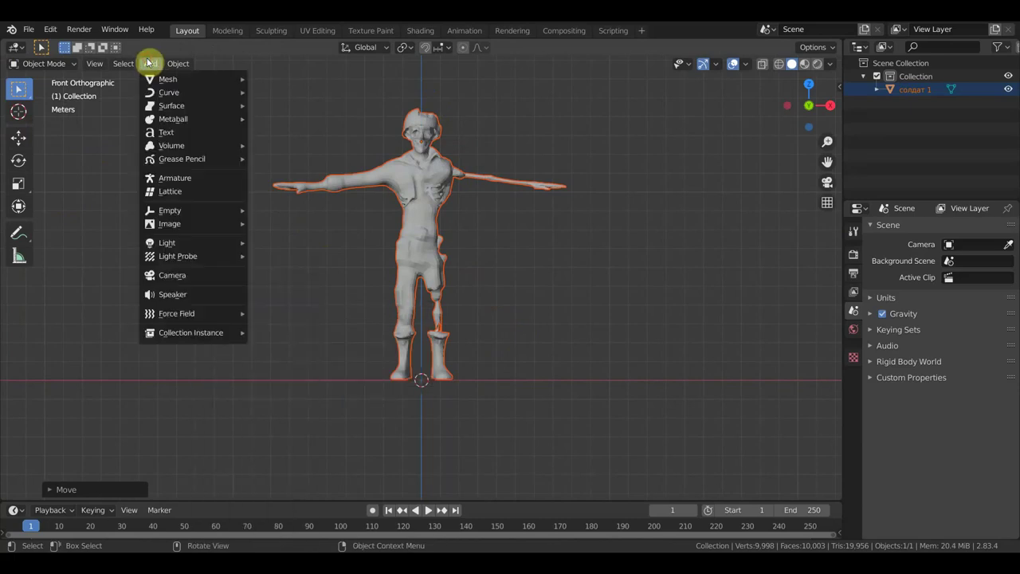
pyautogui.click(174, 180)
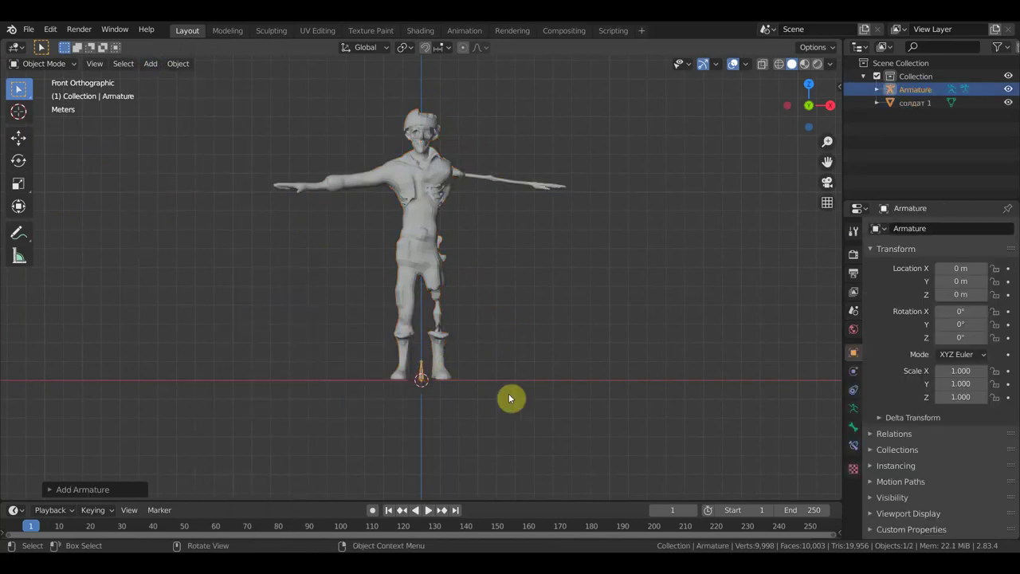
pyautogui.press('s')
pyautogui.click(668, 460)
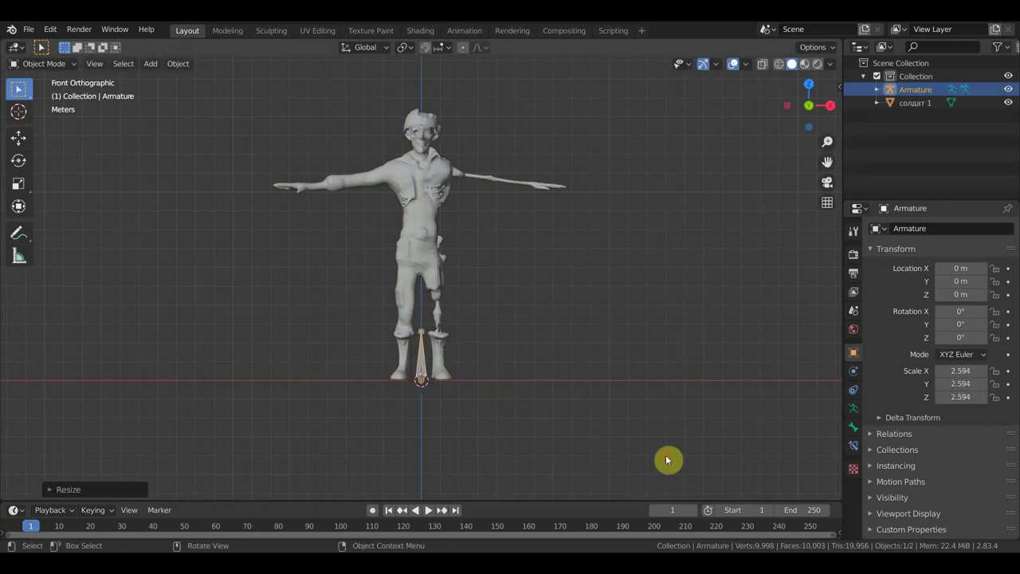
pyautogui.click(19, 141)
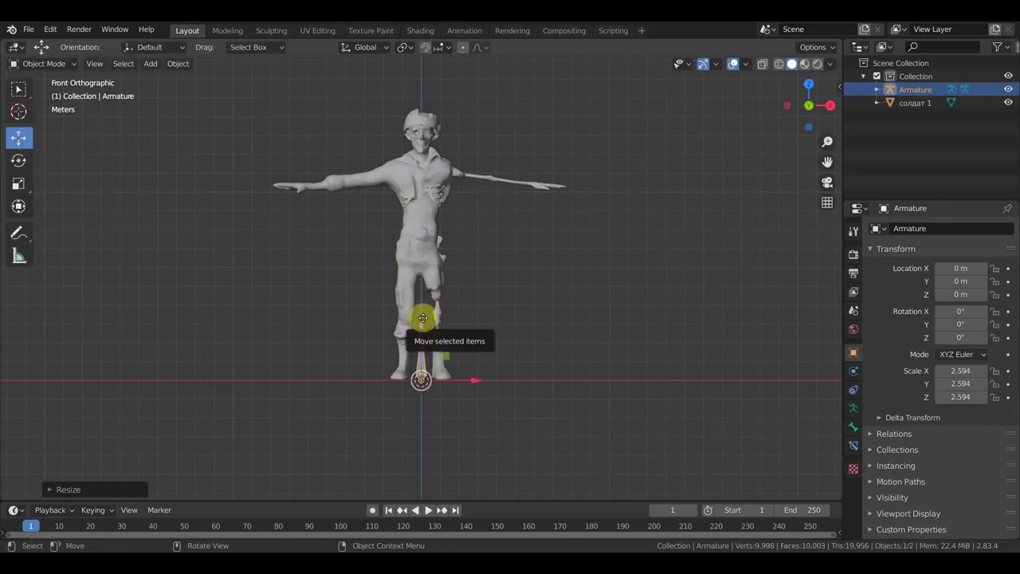
pyautogui.moveTo(427, 331); pyautogui.dragTo(423, 197)
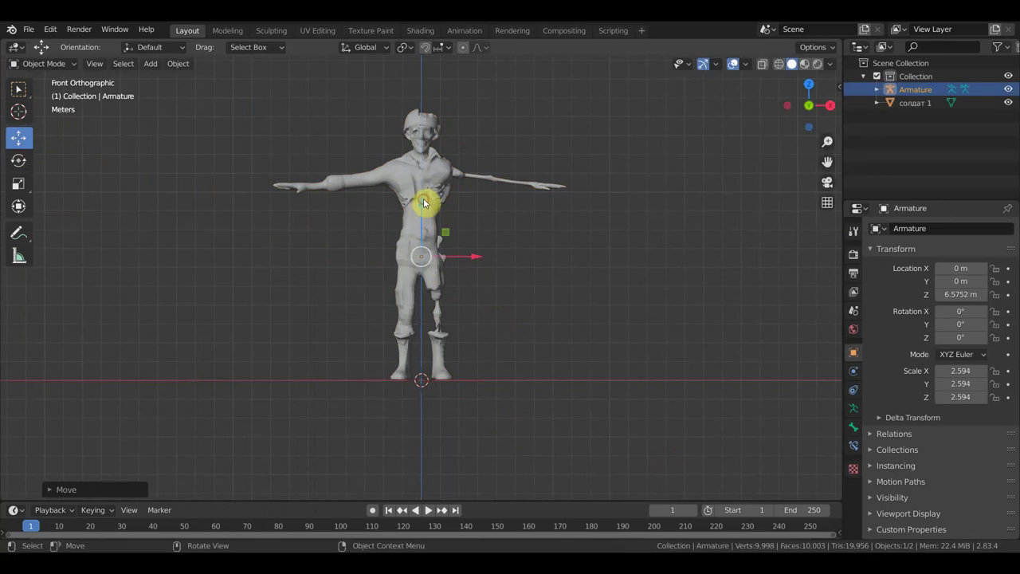
# Step: Enable In Front in the armature's Viewport Display settings
pyautogui.click(854, 411)
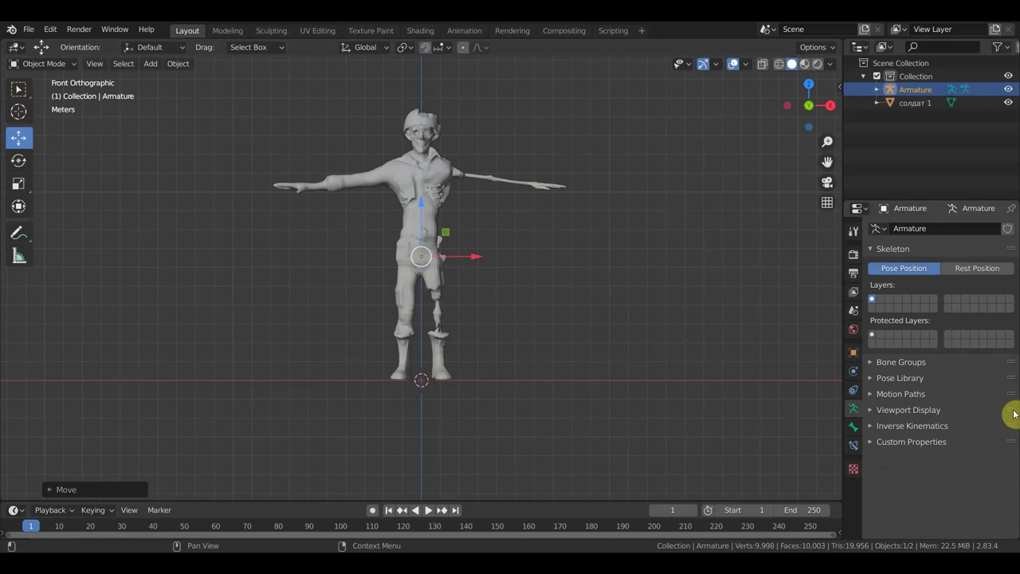
pyautogui.click(934, 412)
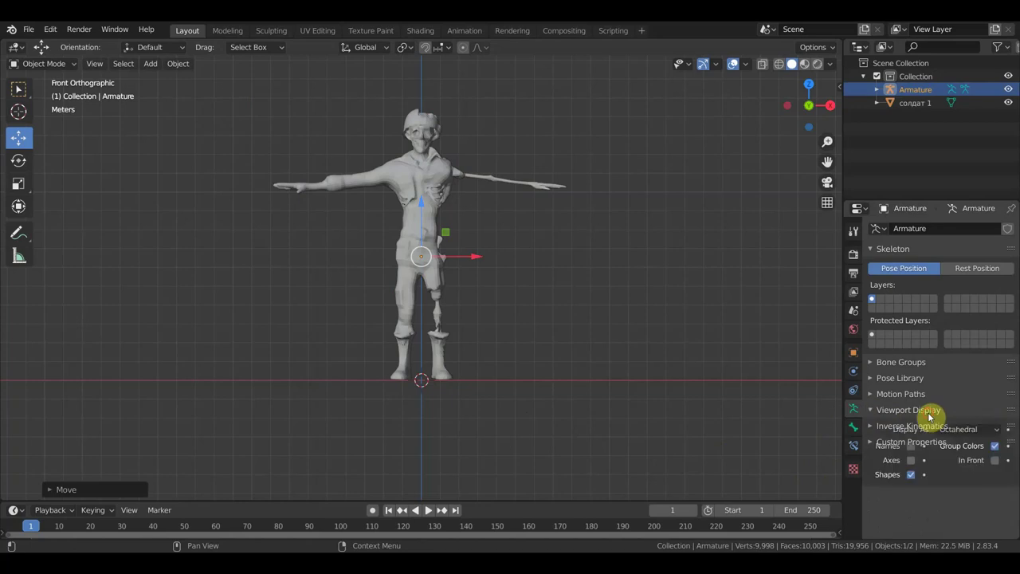
pyautogui.click(996, 461)
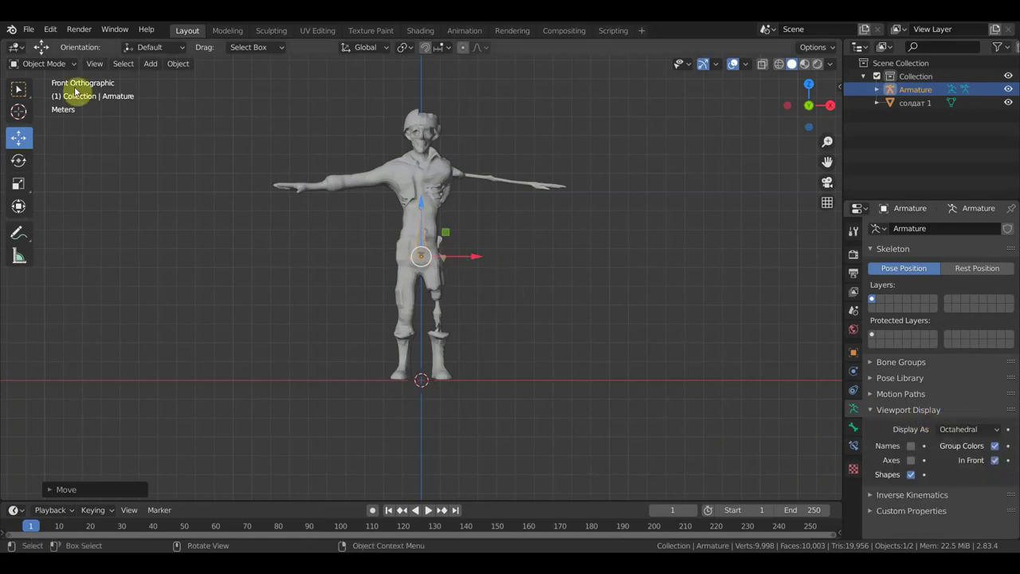
pyautogui.click(43, 64)
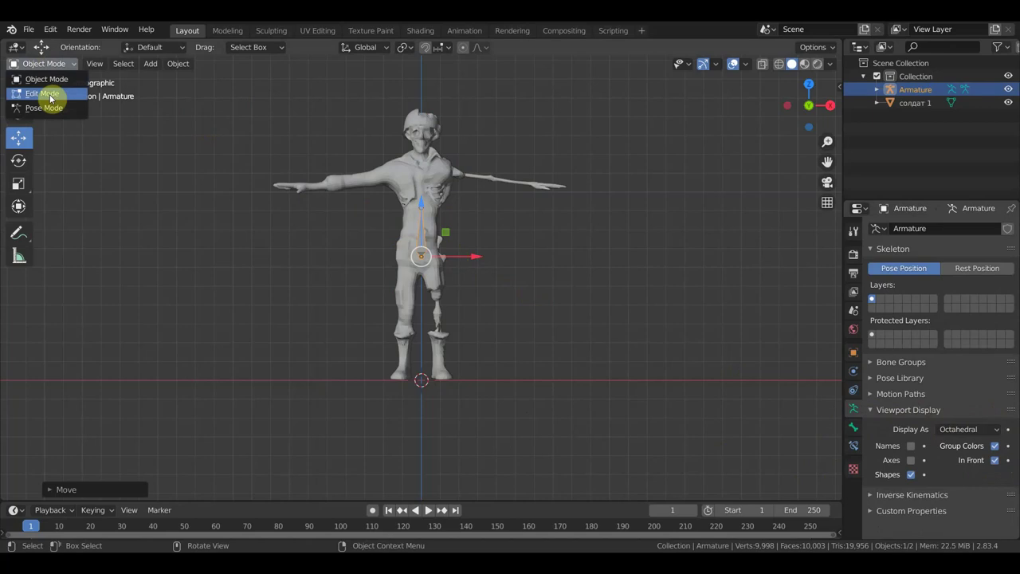
# Step: In Edit Mode, scale down the armature's first torso bone
pyautogui.click(44, 95)
pyautogui.scroll(2, 447, 231)
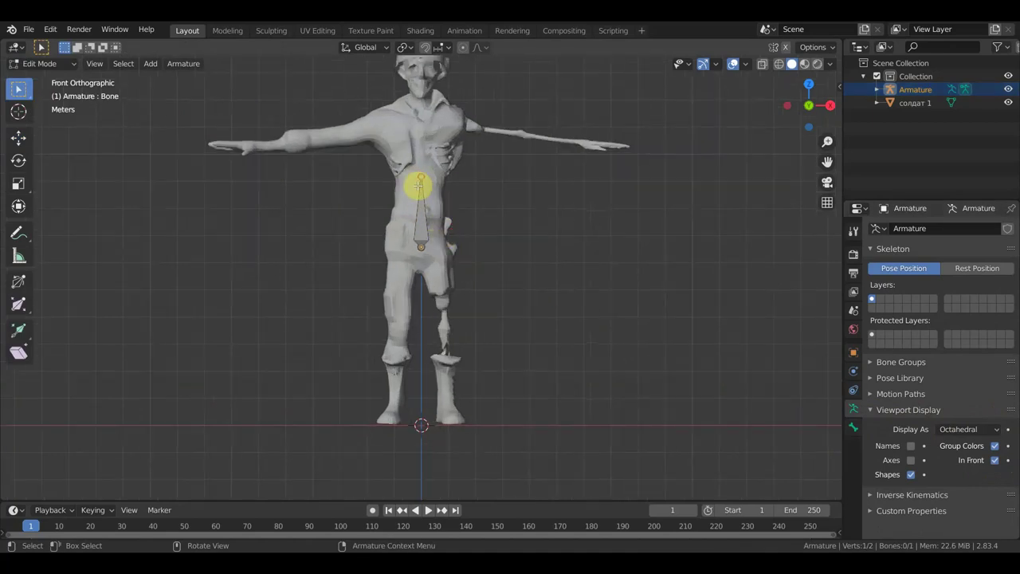
pyautogui.click(418, 209)
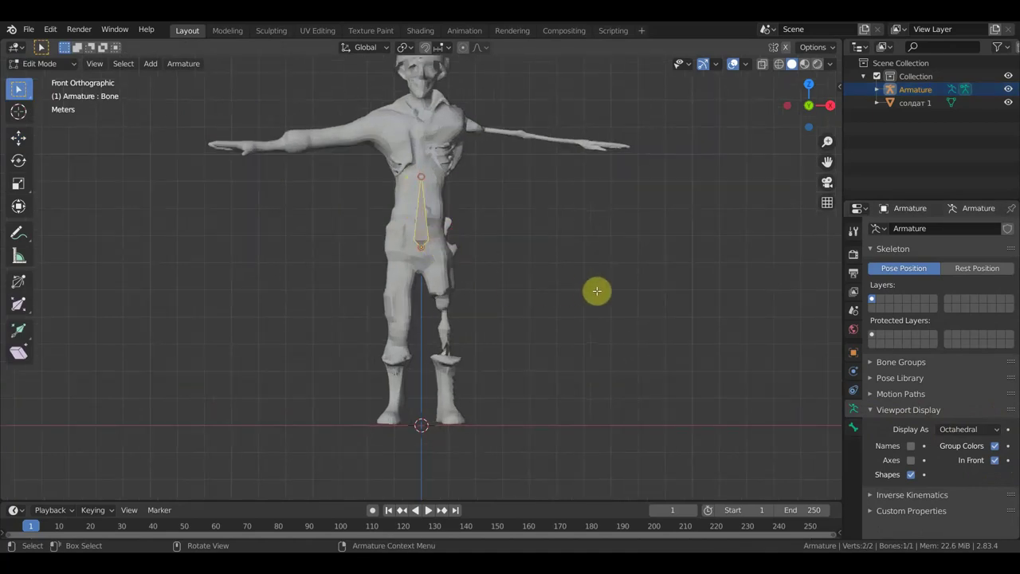
pyautogui.press('s')
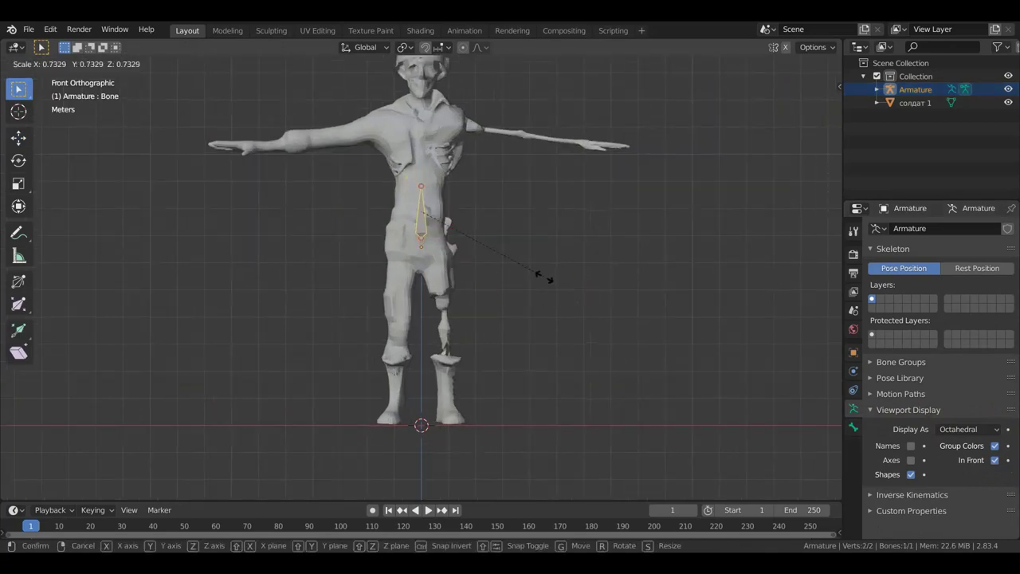
pyautogui.click(547, 276)
# Step: Extrude chest, neck and head bones from the top joint up to the top of the head
pyautogui.click(421, 187)
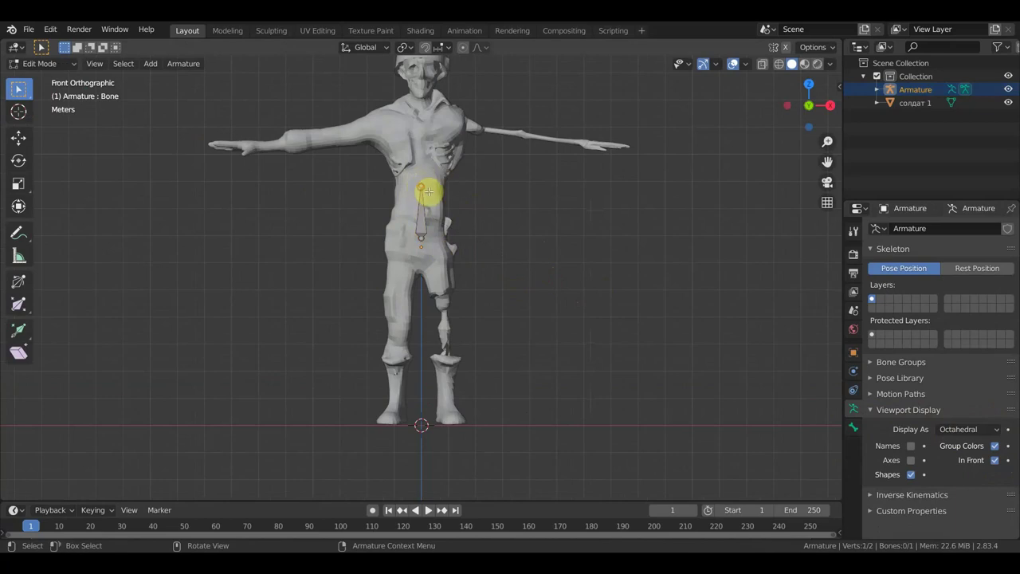
pyautogui.keyDown('shift'); pyautogui.moveTo(547, 241); pyautogui.dragTo(547, 294, button='middle'); pyautogui.keyUp('shift')
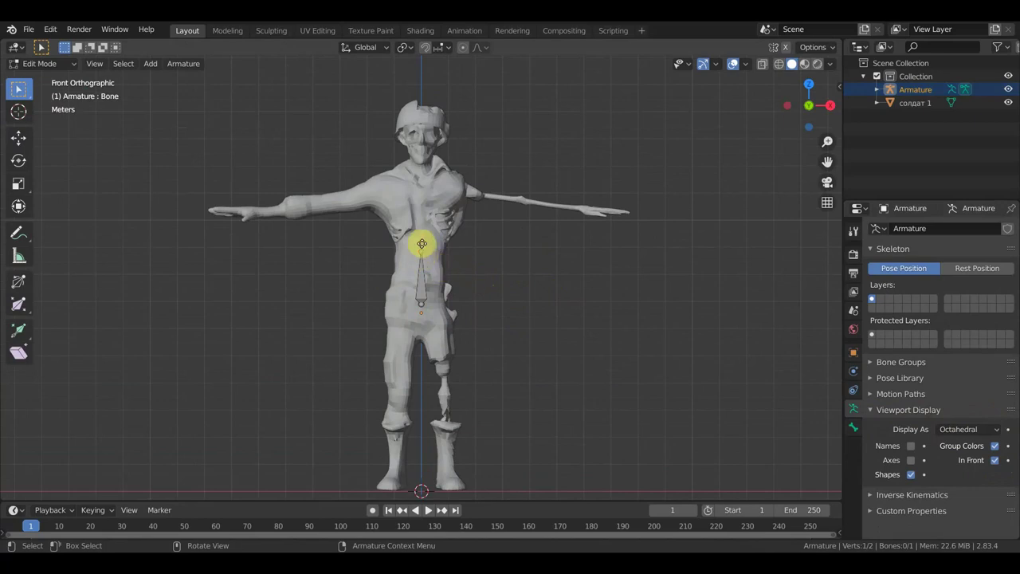
pyautogui.press('e')
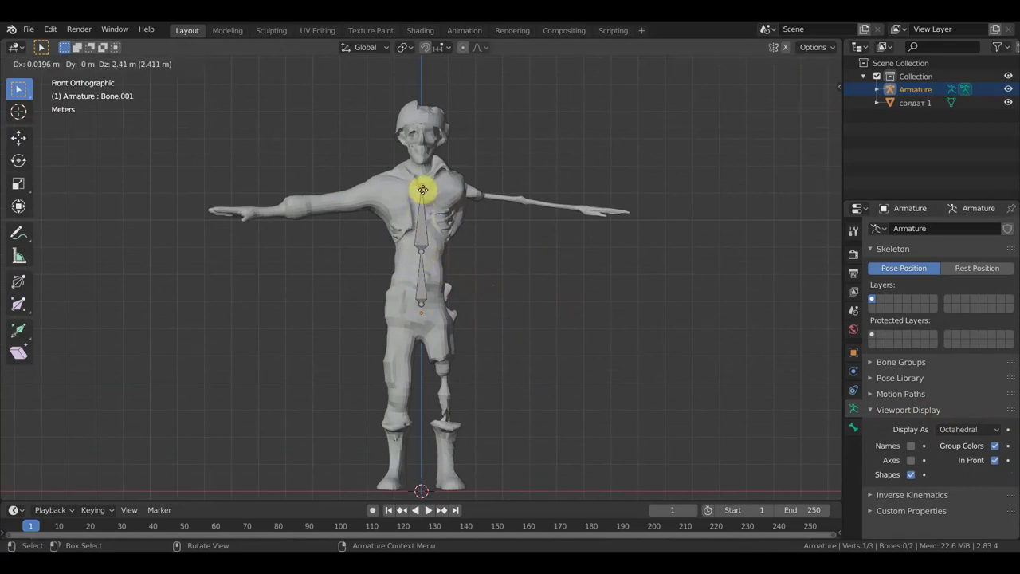
pyautogui.click(422, 190)
pyautogui.press('e')
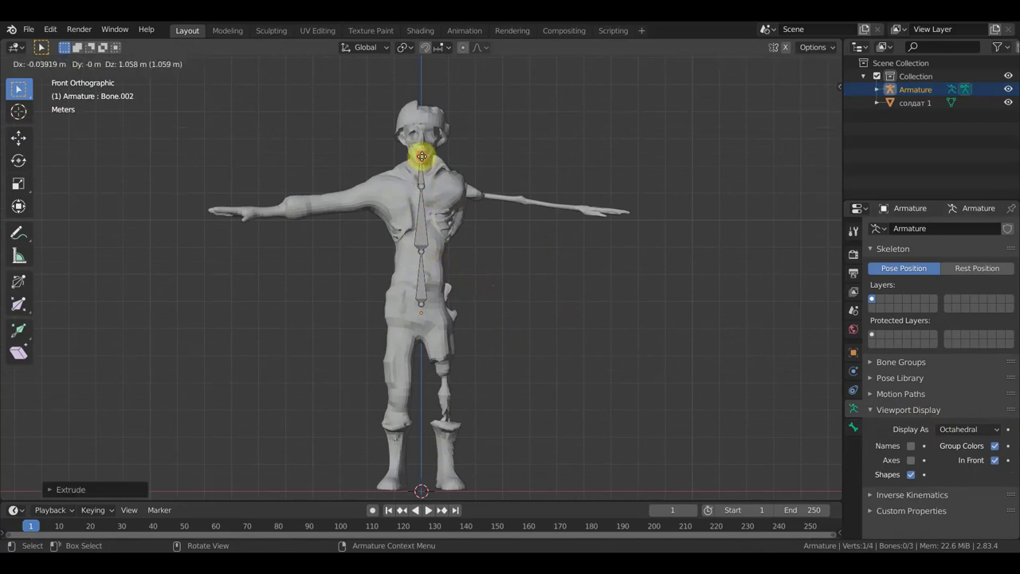
pyautogui.click(422, 156)
pyautogui.press('e')
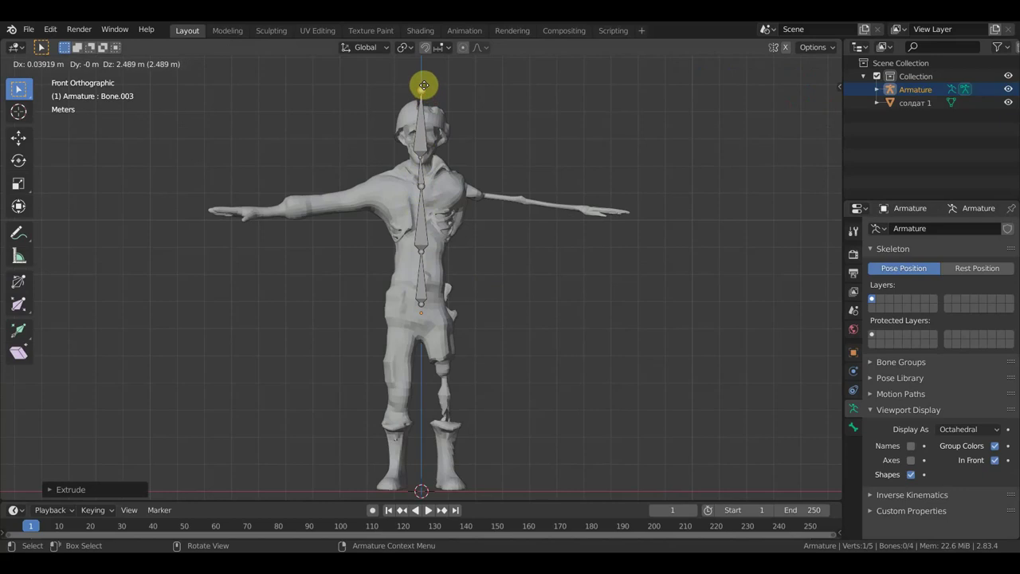
pyautogui.click(424, 86)
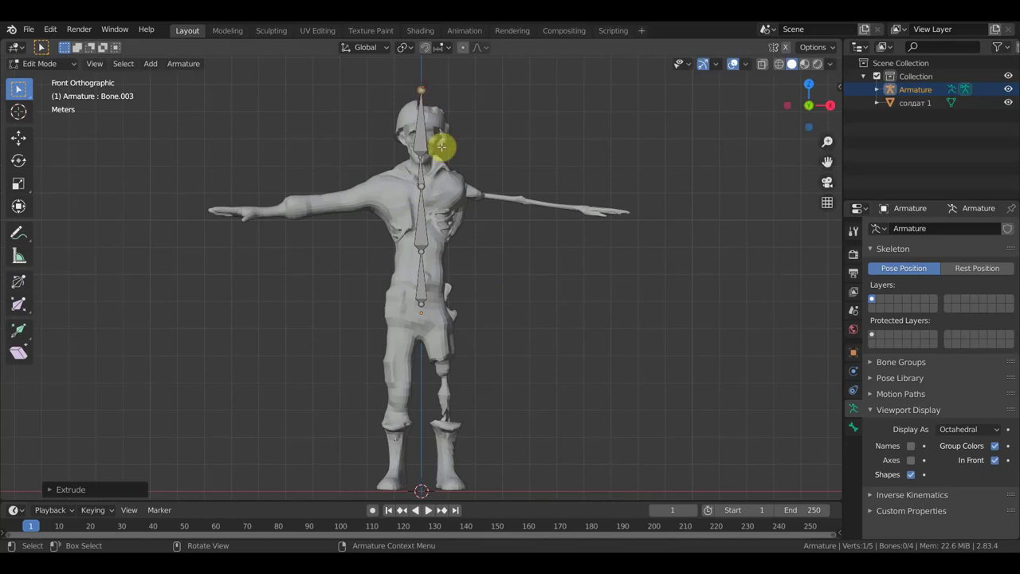
pyautogui.click(422, 306)
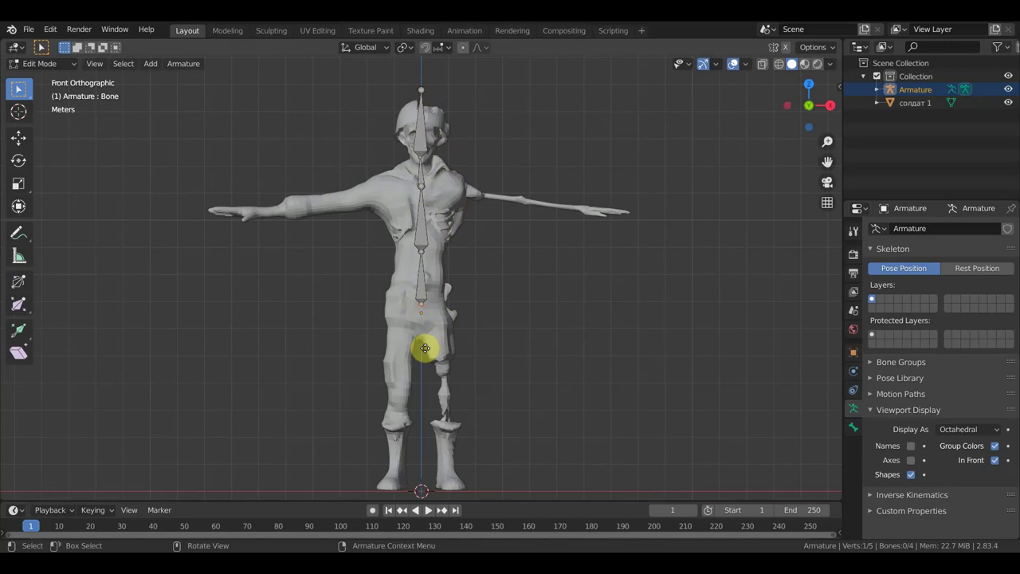
# Step: Extrude a thigh bone from the spine base, clear its parent, and move it into the right leg
pyautogui.press('e')
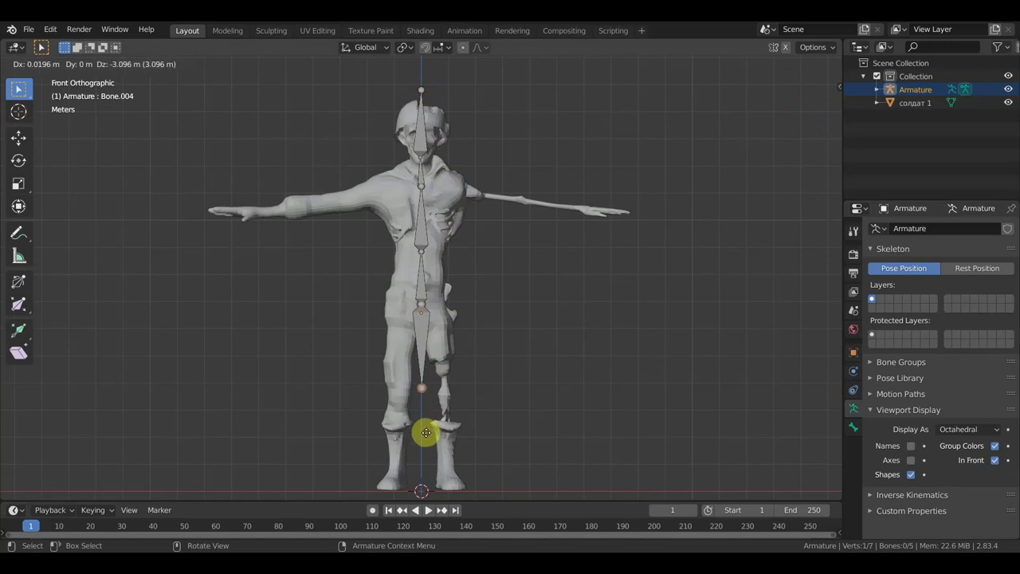
pyautogui.click(426, 433)
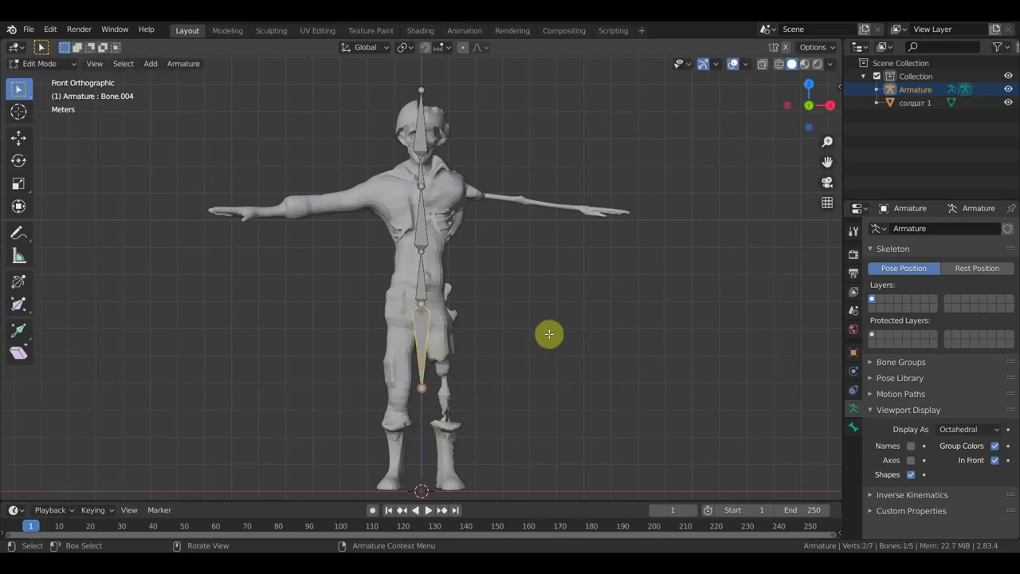
pyautogui.hotkey('alt', 'p')
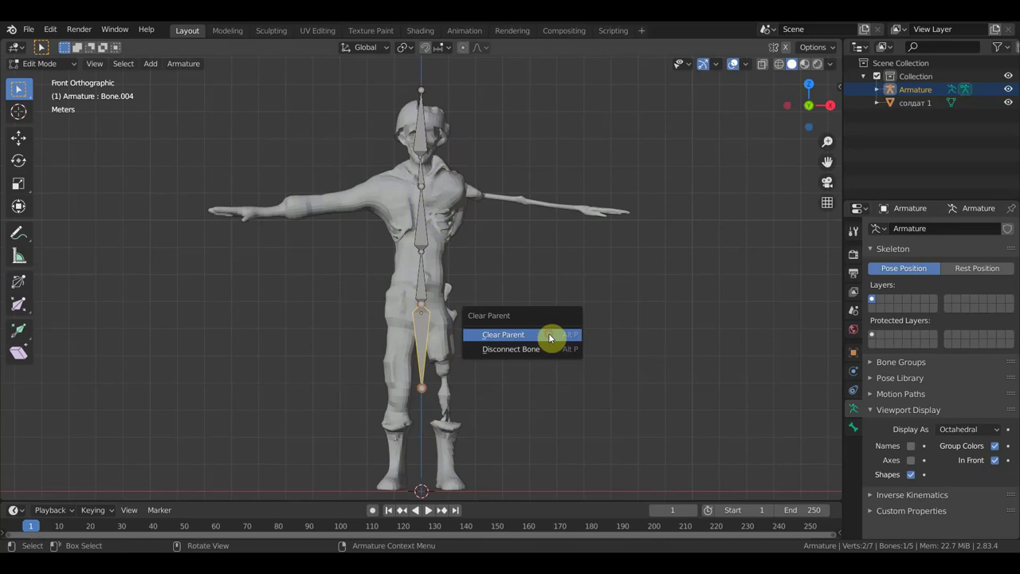
pyautogui.click(549, 335)
pyautogui.press('g')
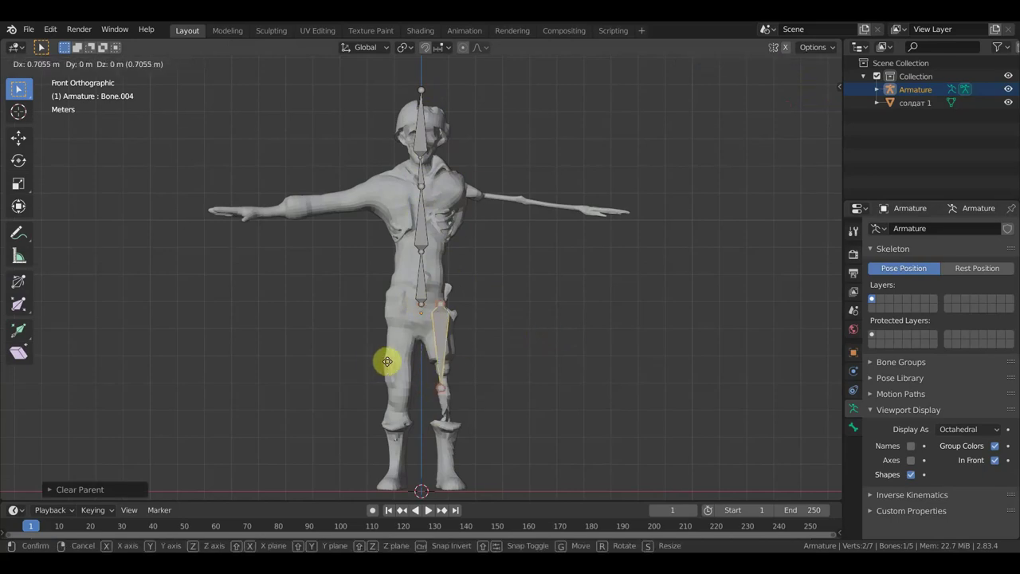
pyautogui.click(387, 362)
pyautogui.press('g')
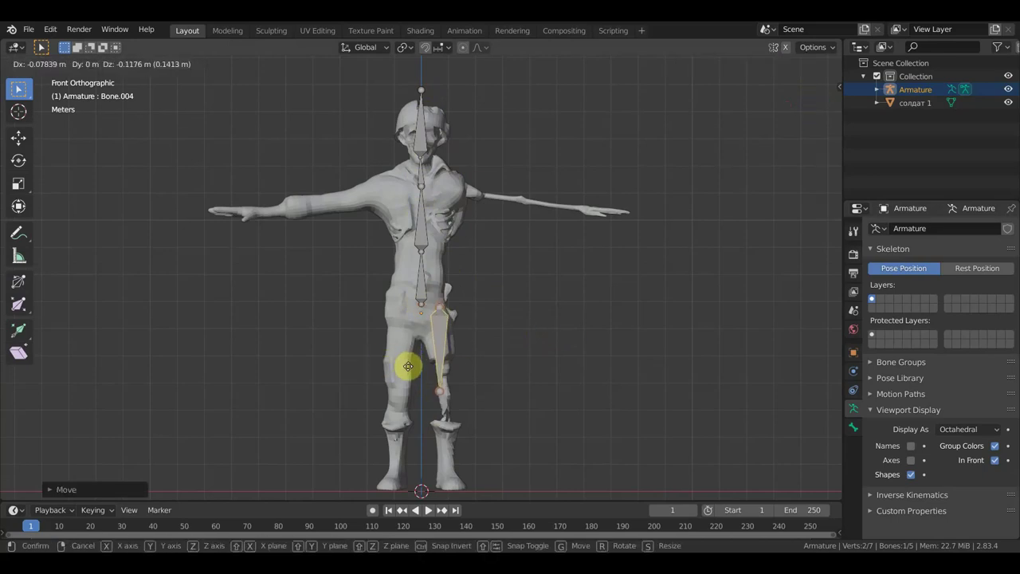
pyautogui.click(412, 372)
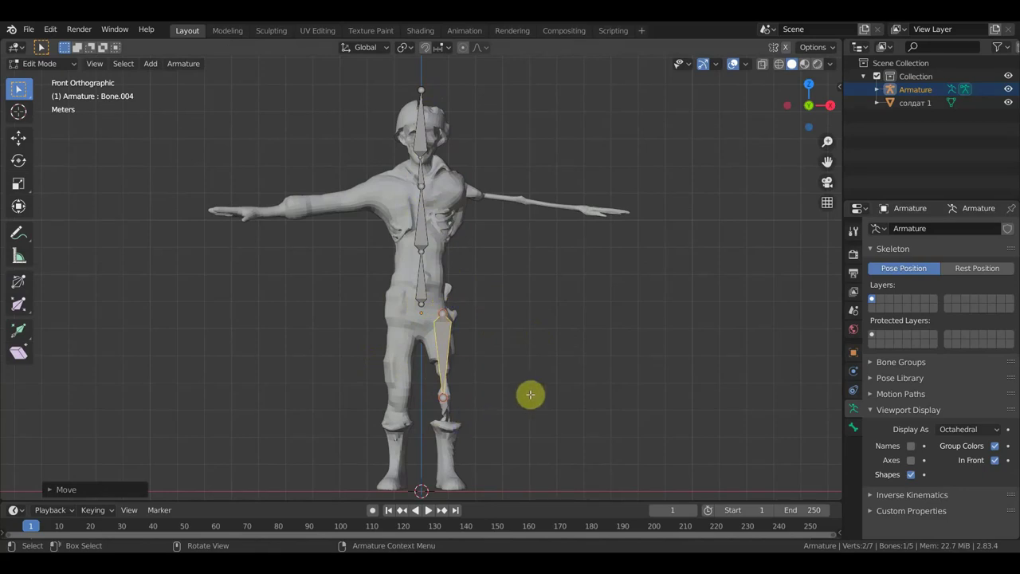
pyautogui.press('KP_3')
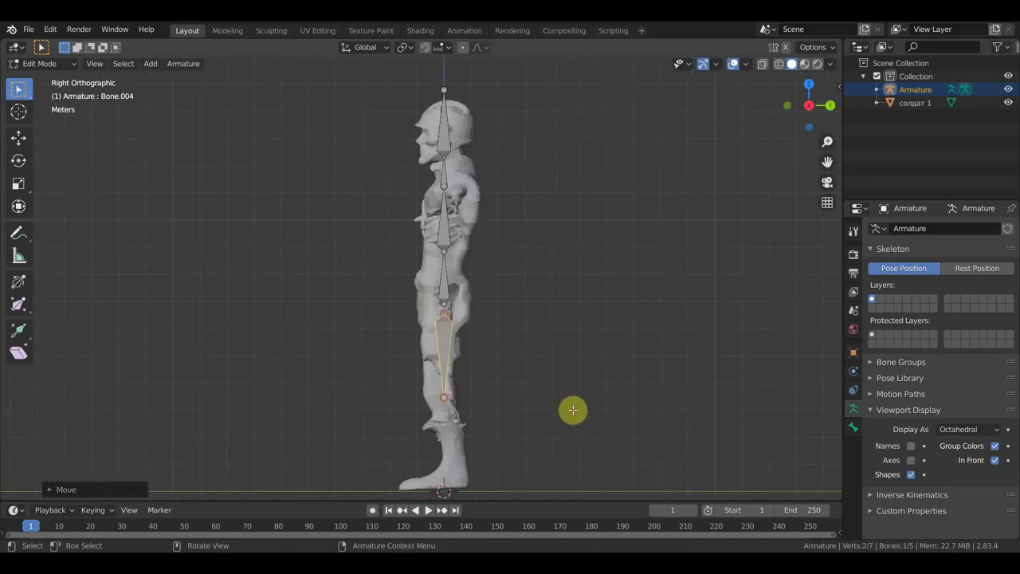
# Step: Move the leg bone's knee joint slightly toward the front of the leg
pyautogui.moveTo(565, 371)
pyautogui.keyDown('shift'); pyautogui.mouseDown(button='middle')
pyautogui.moveTo(565, 310)
pyautogui.moveTo(552, 272)
pyautogui.mouseUp(button='middle'); pyautogui.keyUp('shift')
pyautogui.scroll(2, 545, 321)
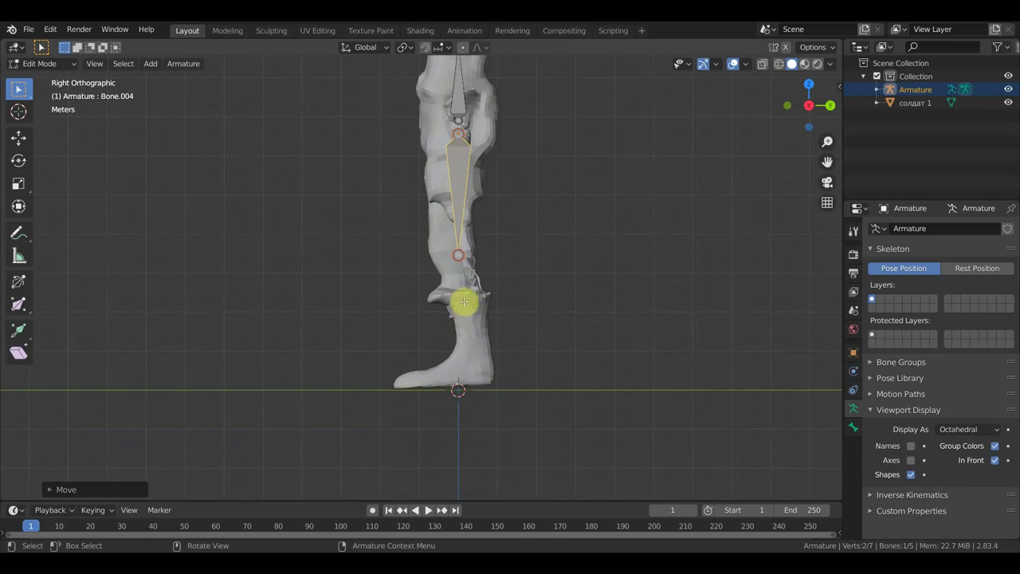
pyautogui.click(458, 257)
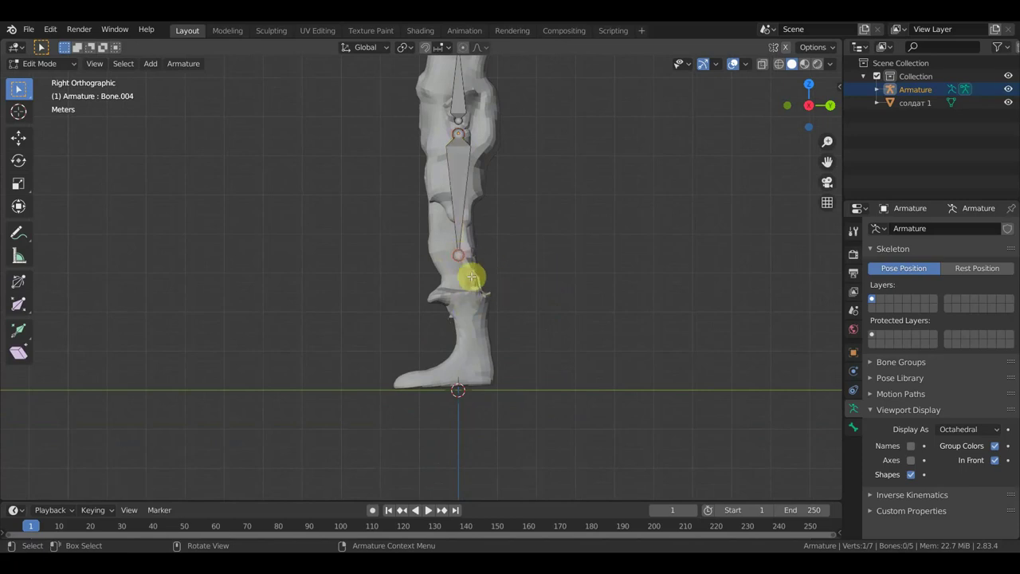
pyautogui.press('g')
pyautogui.click(471, 276)
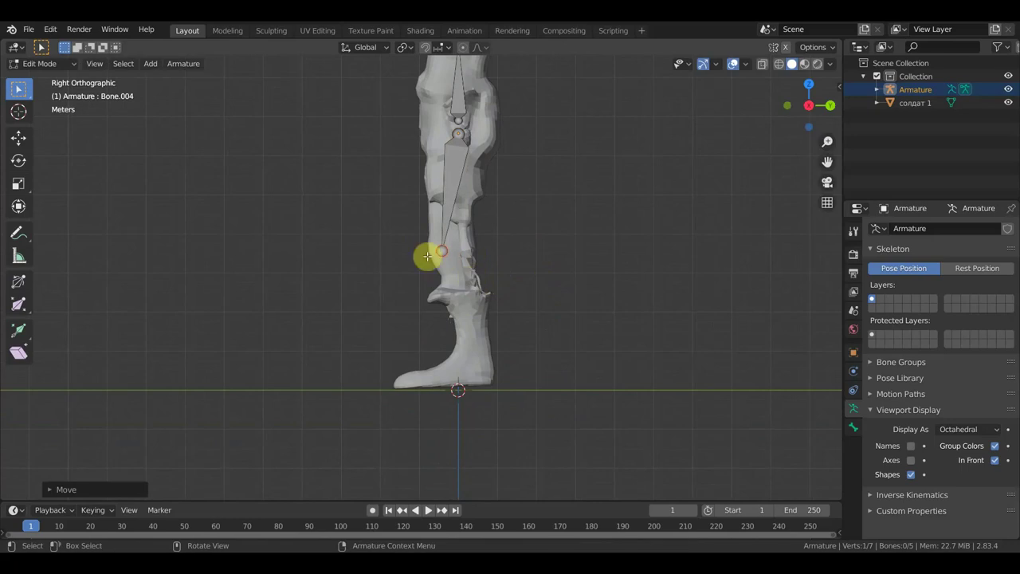
# Step: Extrude heel, foot and toe bones down the leg to the toe tip
pyautogui.press('e')
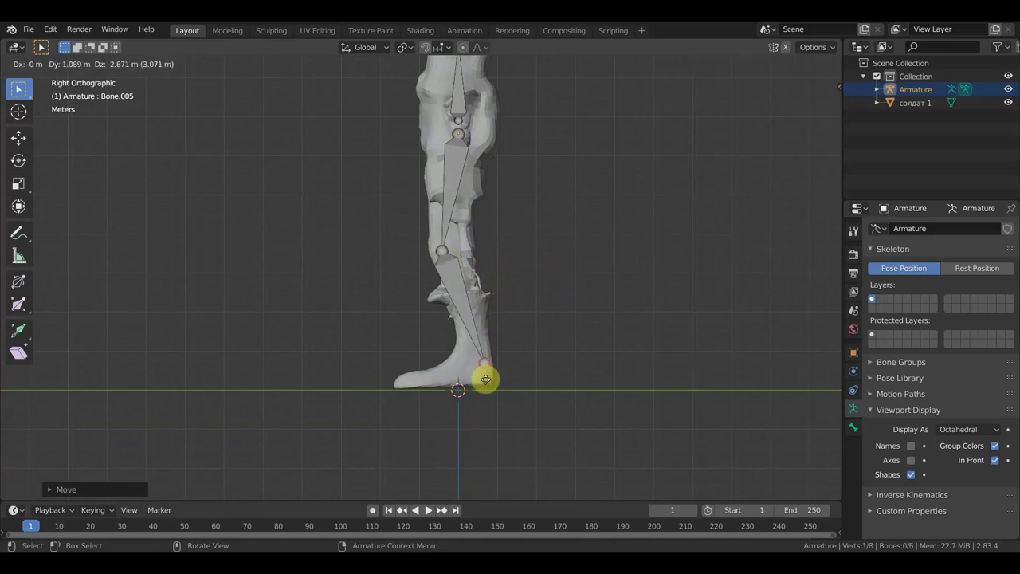
pyautogui.click(485, 382)
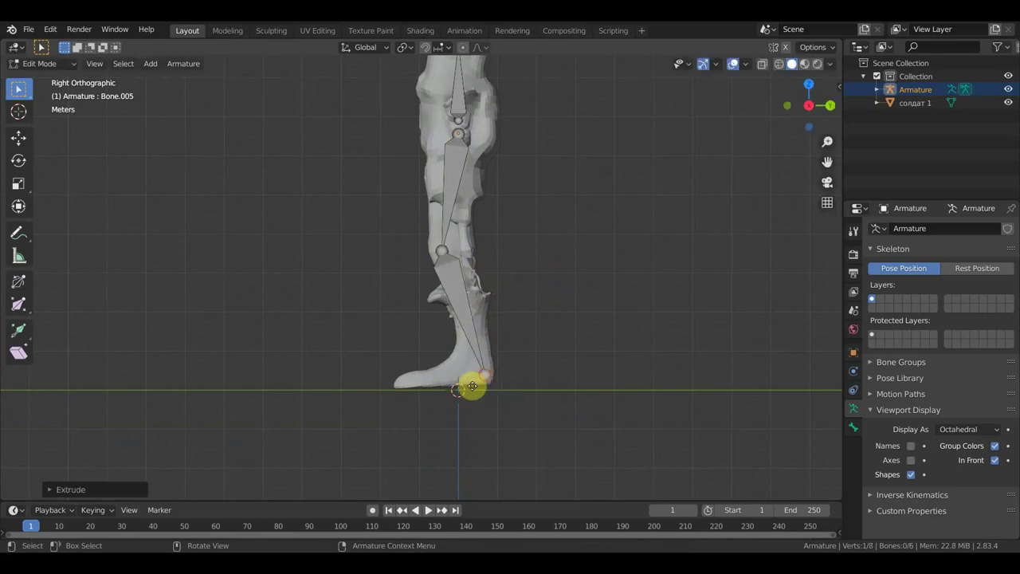
pyautogui.press('e')
pyautogui.click(429, 389)
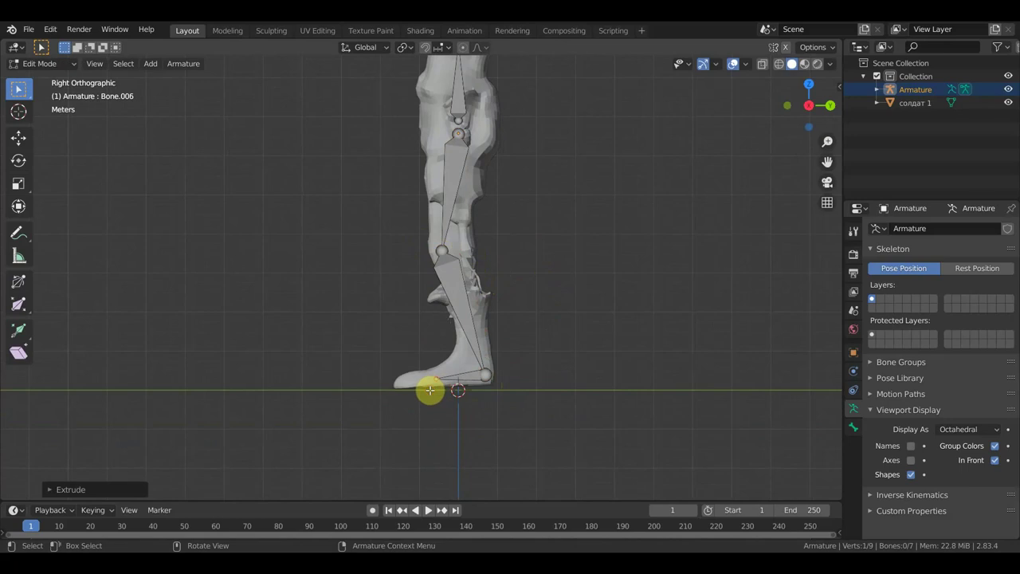
pyautogui.press('e')
pyautogui.click(396, 391)
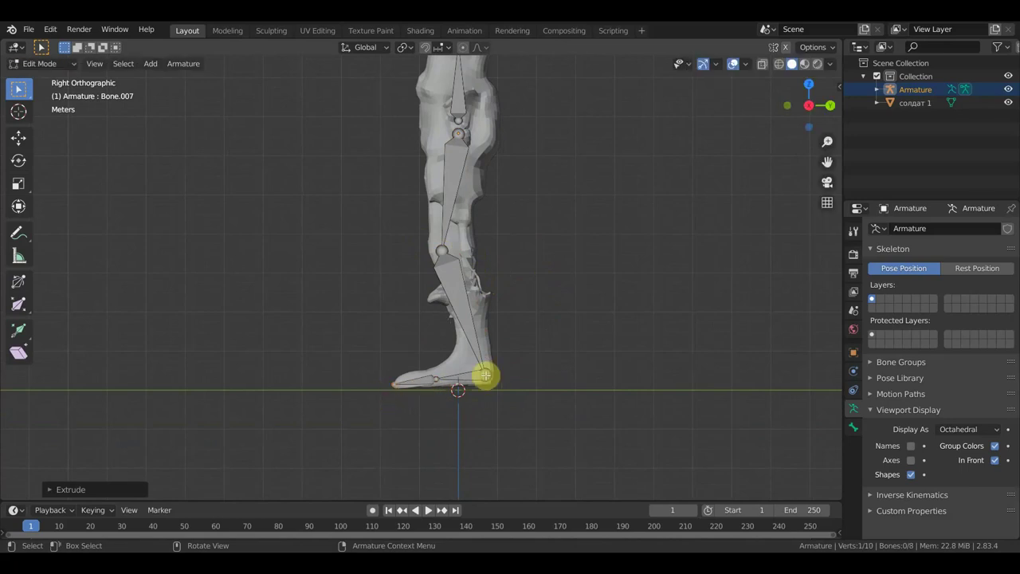
# Step: Extrude a long bone out past the toe and clear its parent
pyautogui.press('e')
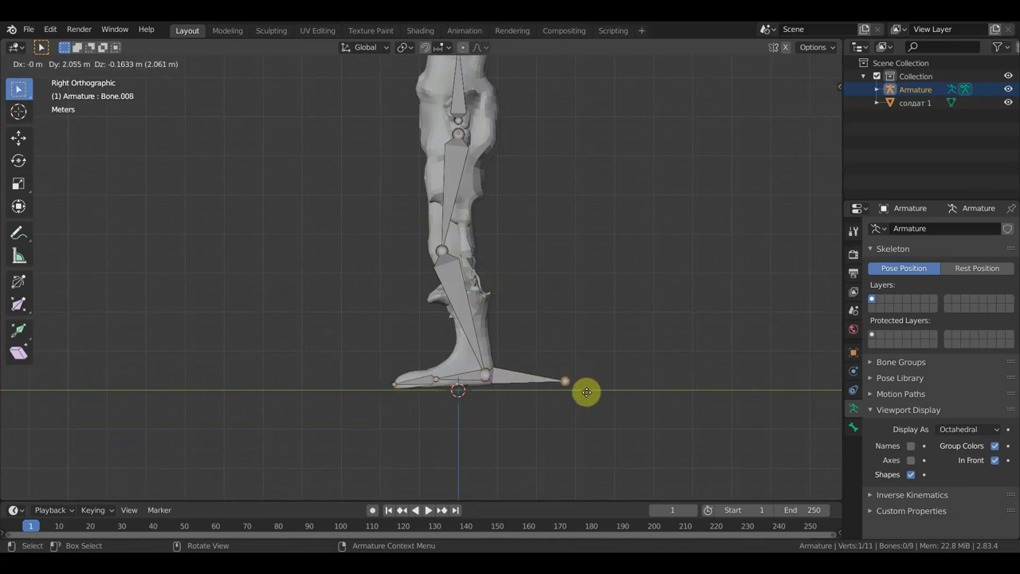
pyautogui.click(585, 392)
pyautogui.click(523, 380)
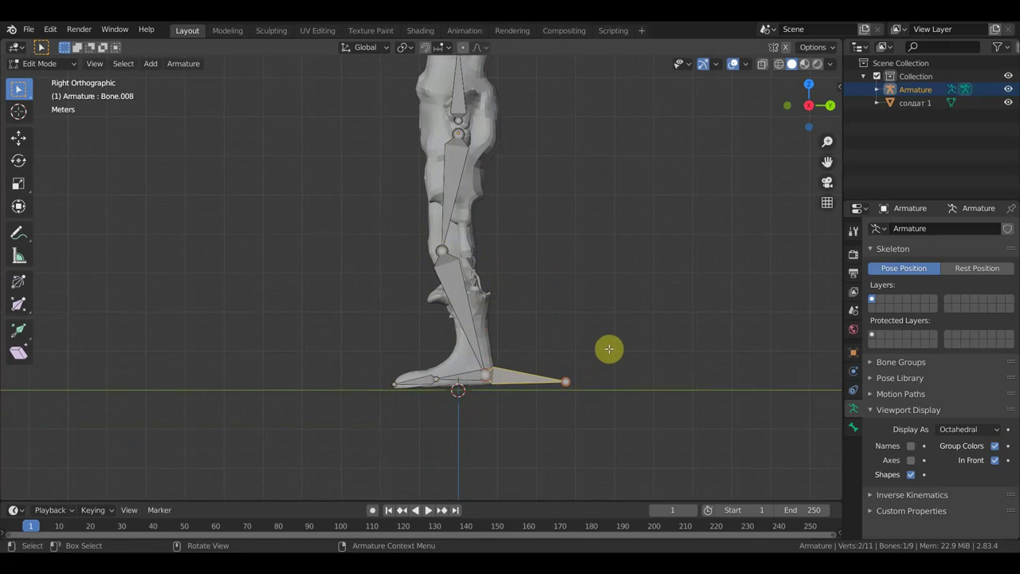
pyautogui.hotkey('alt', 'p')
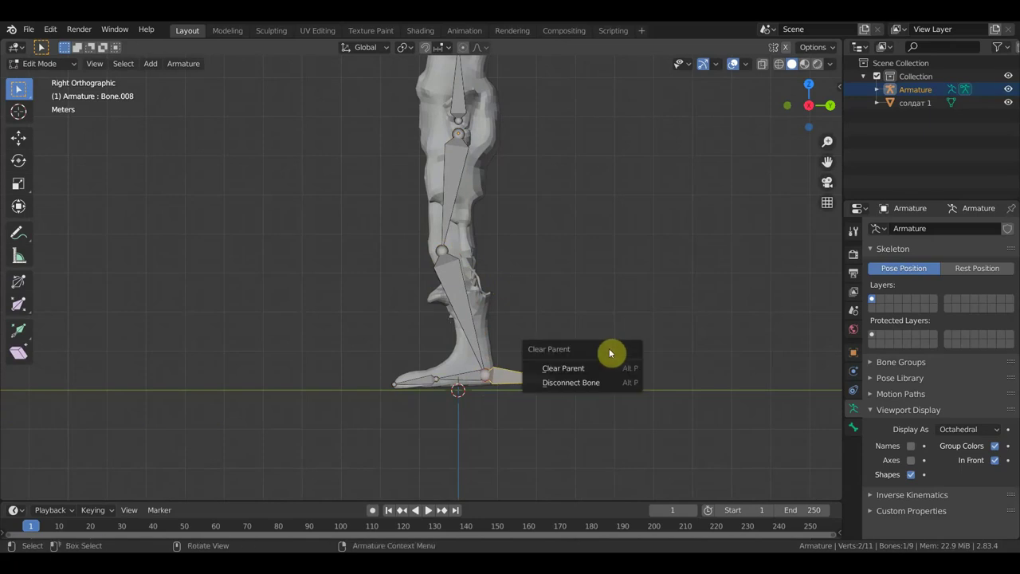
pyautogui.click(599, 369)
# Step: Lengthen the foot bone and parent the long bone to it with Keep Offset
pyautogui.click(467, 377)
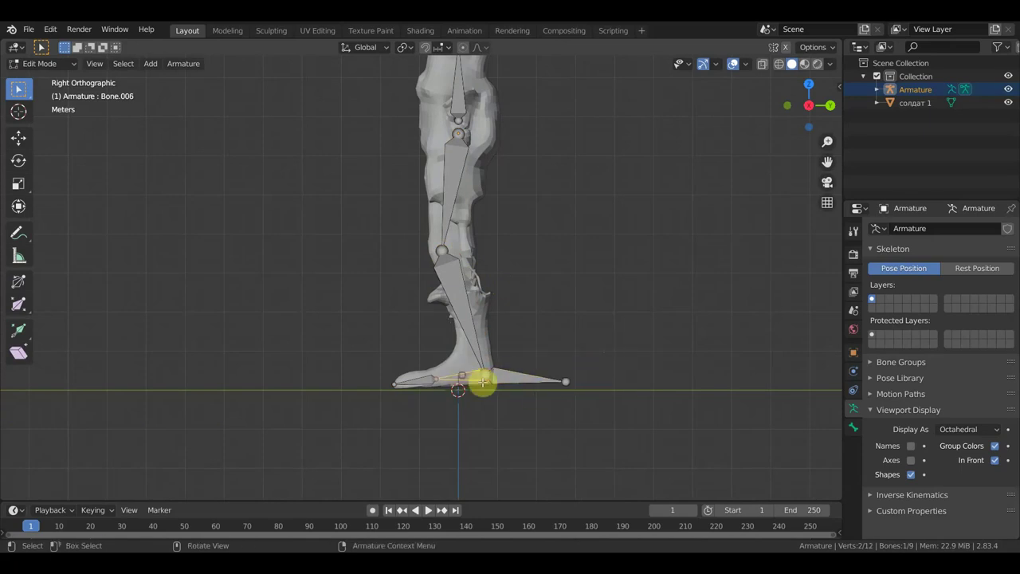
pyautogui.moveTo(482, 383); pyautogui.dragTo(518, 375)
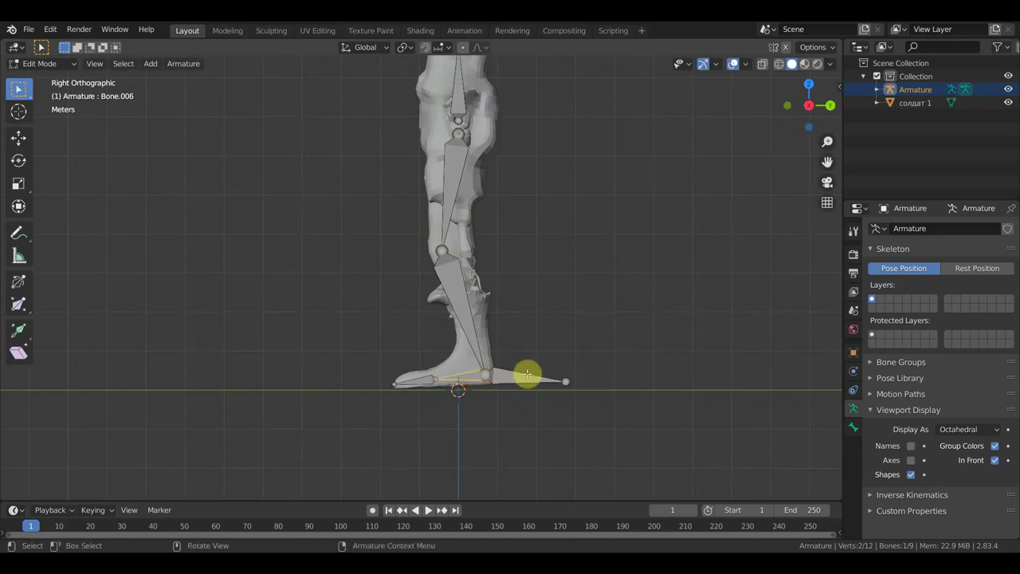
pyautogui.keyDown('shift'); pyautogui.click(514, 379); pyautogui.keyUp('shift')
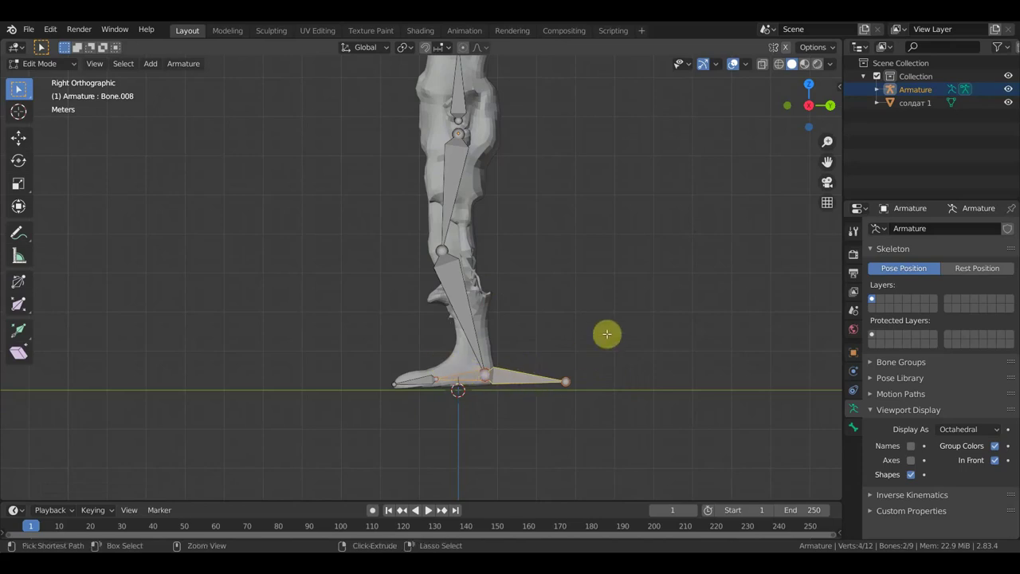
pyautogui.hotkey('ctrl', 'p')
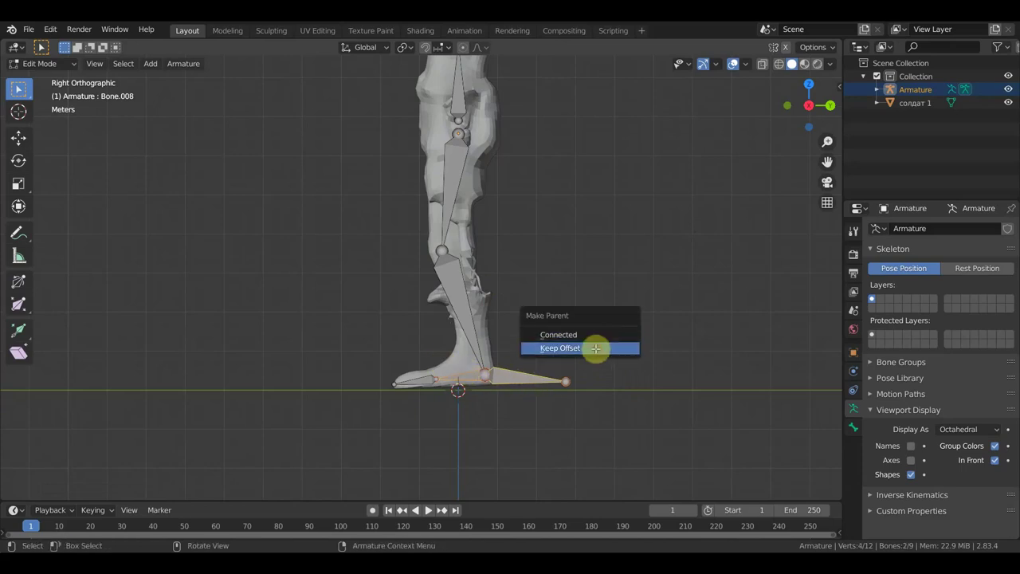
pyautogui.click(595, 349)
pyautogui.scroll(-2, 492, 335)
pyautogui.scroll(-3, 499, 295)
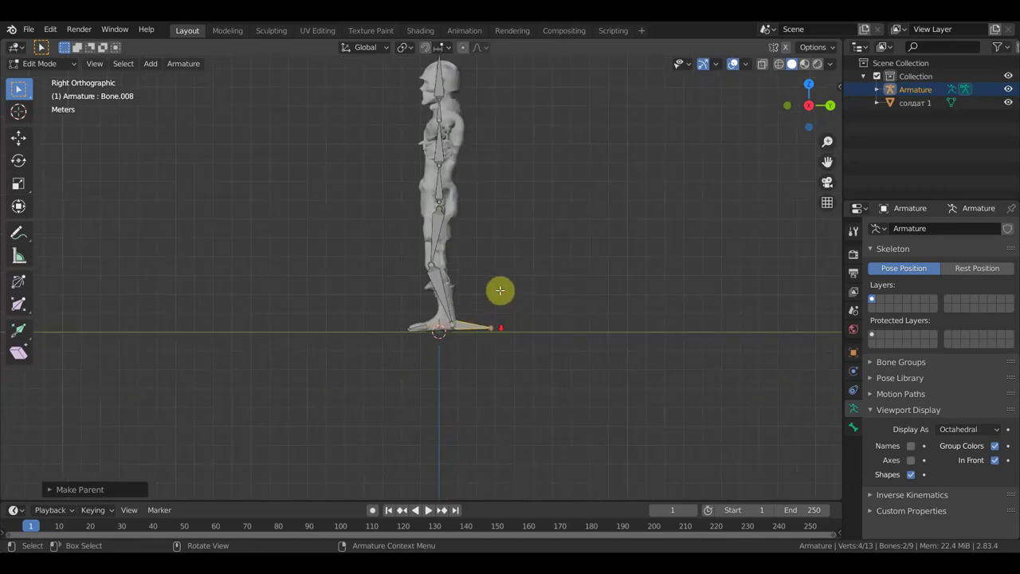
pyautogui.moveTo(499, 289); pyautogui.dragTo(616, 304, button='middle')
# Step: In front view, extrude a shoulder bone from the chest joint and clear its parent
pyautogui.press('KP_1')
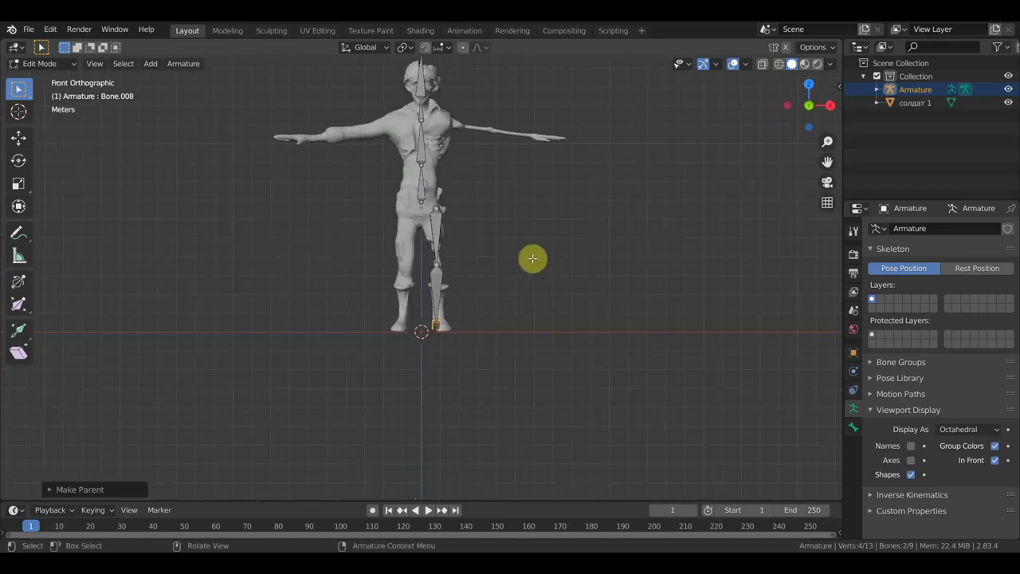
pyautogui.keyDown('shift'); pyautogui.moveTo(540, 239); pyautogui.dragTo(542, 369, button='middle'); pyautogui.keyUp('shift')
pyautogui.scroll(4, 534, 343)
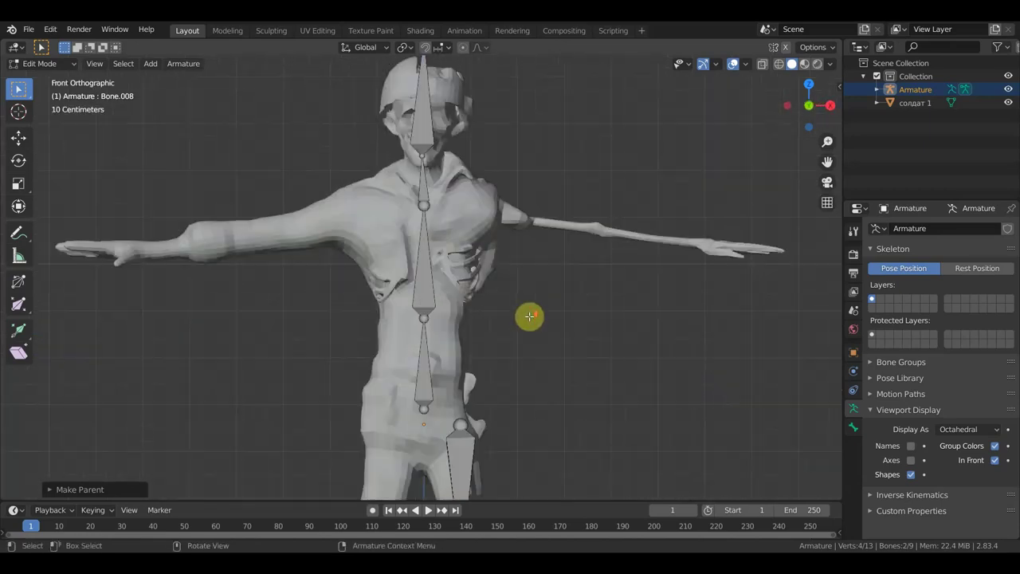
pyautogui.scroll(2, 530, 316)
pyautogui.scroll(-2, 530, 316)
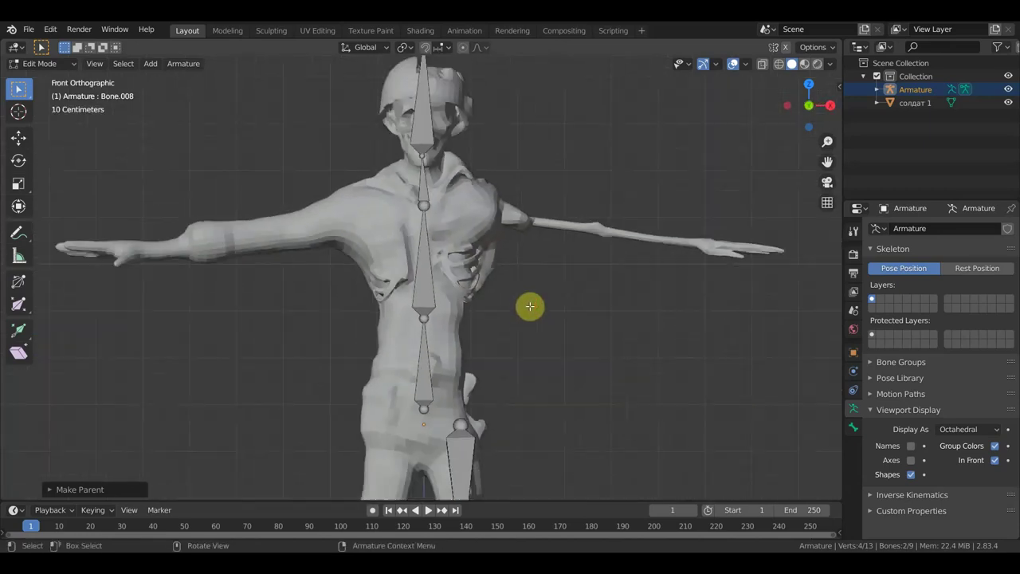
pyautogui.click(425, 206)
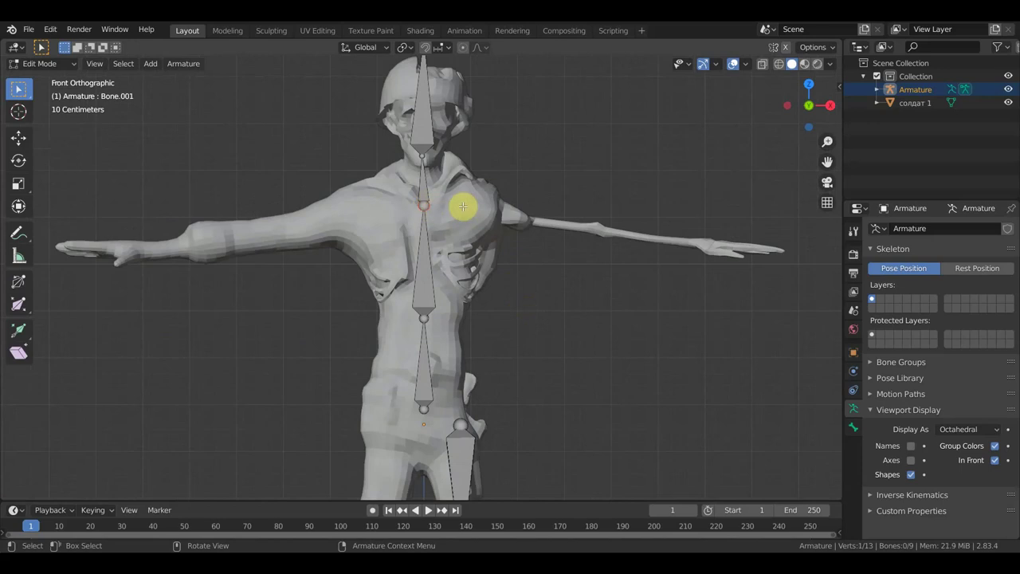
pyautogui.press('e')
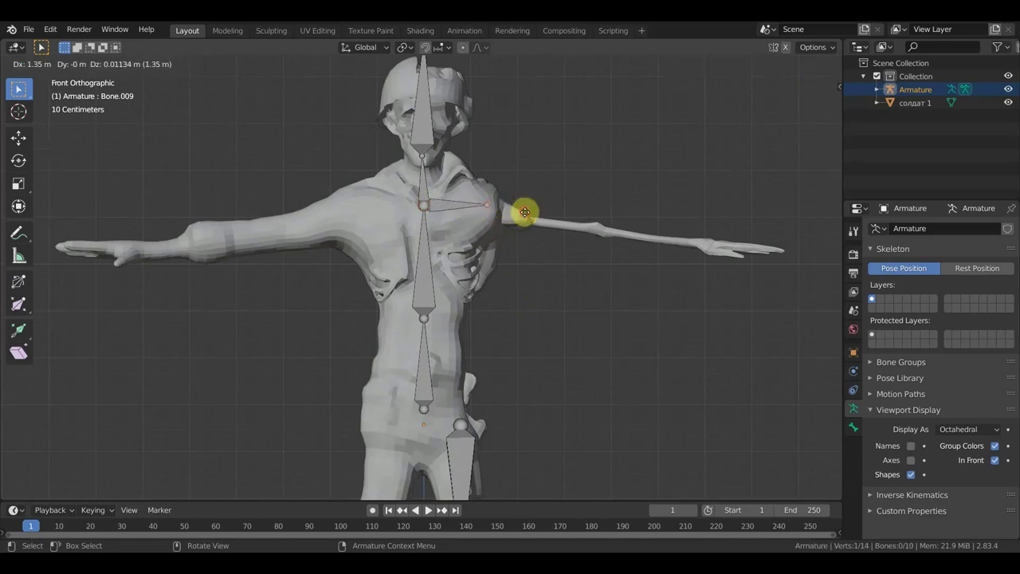
pyautogui.click(523, 214)
pyautogui.click(450, 207)
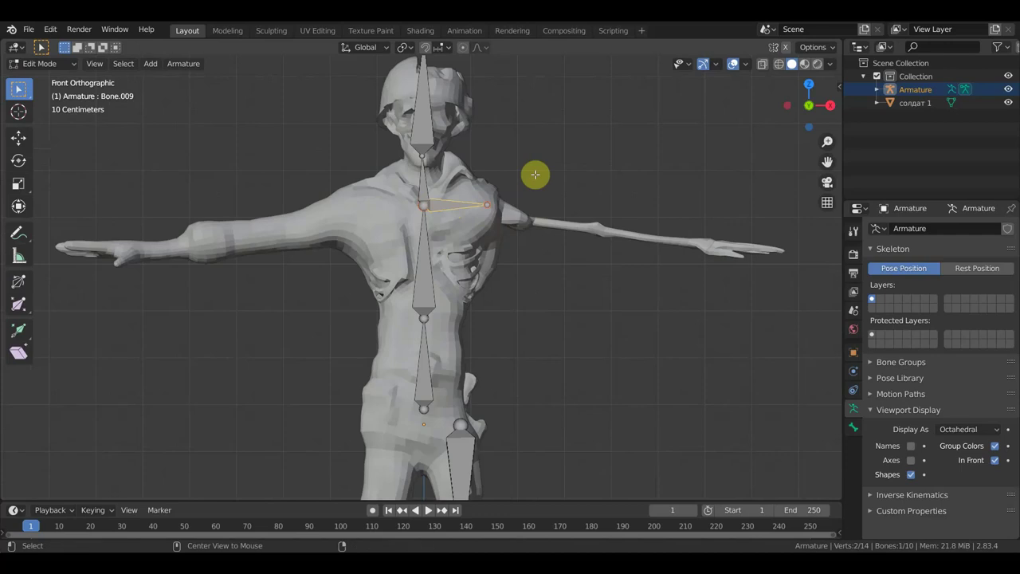
pyautogui.hotkey('alt', 'p')
pyautogui.click(522, 194)
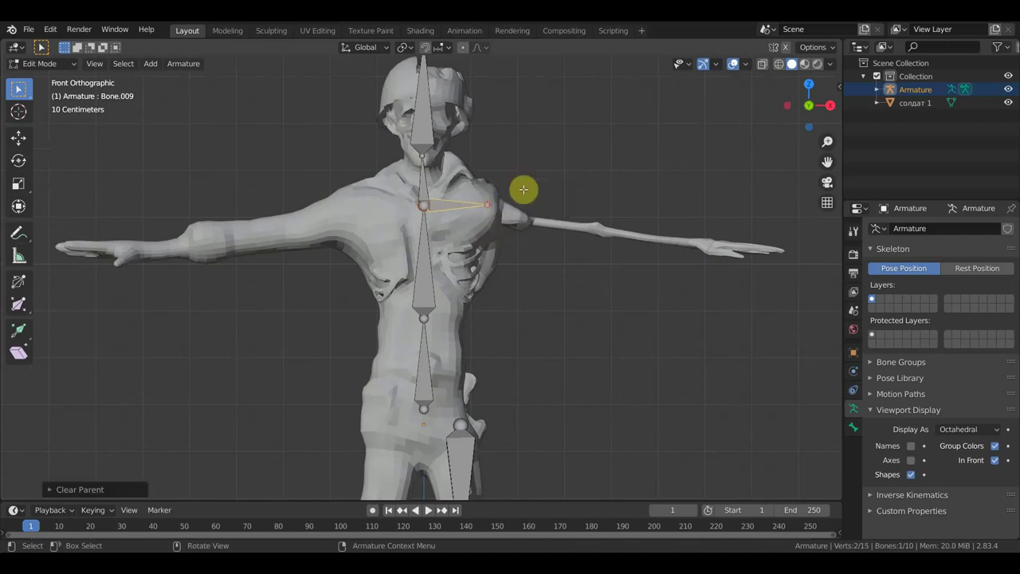
# Step: Extrude upper arm, forearm and hand bones from the shoulder to the fingertips
pyautogui.click(501, 215)
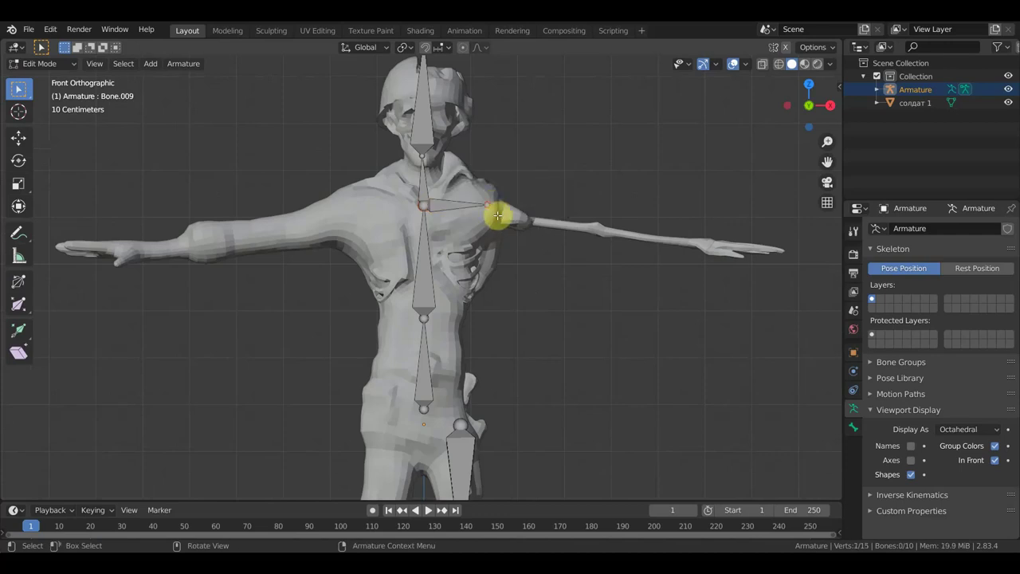
pyautogui.press('e')
pyautogui.click(598, 232)
pyautogui.press('e')
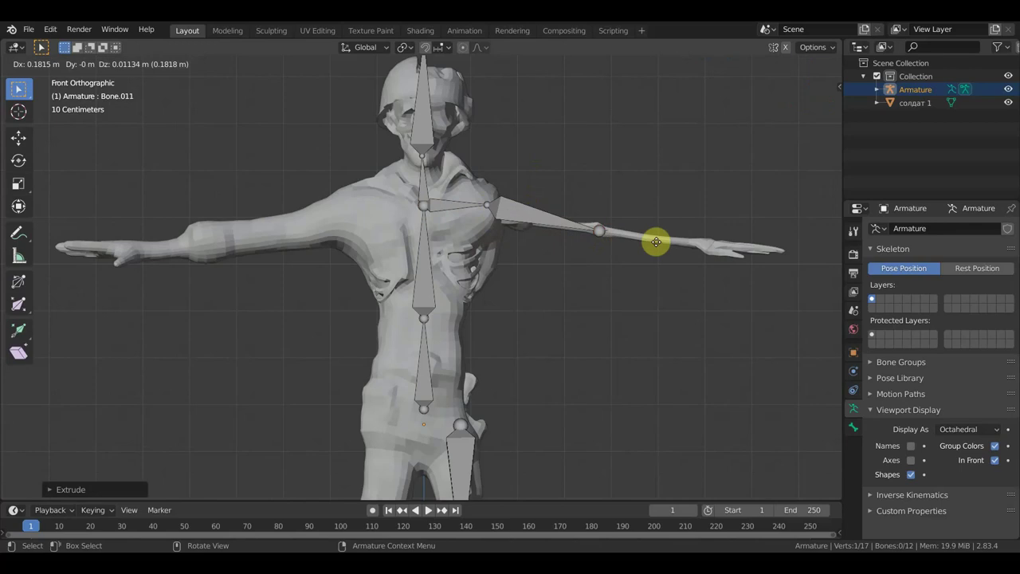
pyautogui.click(709, 253)
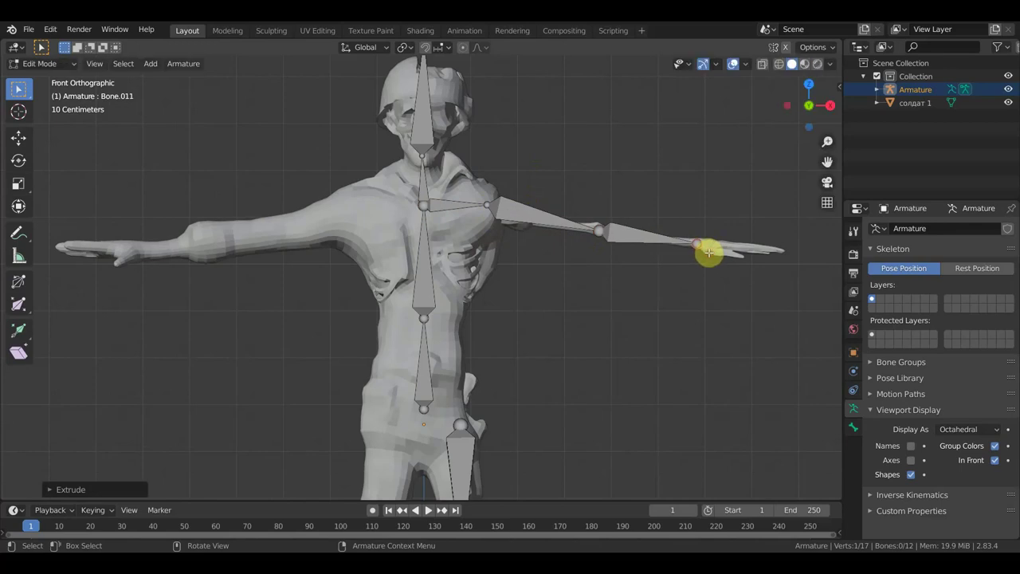
pyautogui.press('e')
pyautogui.click(796, 258)
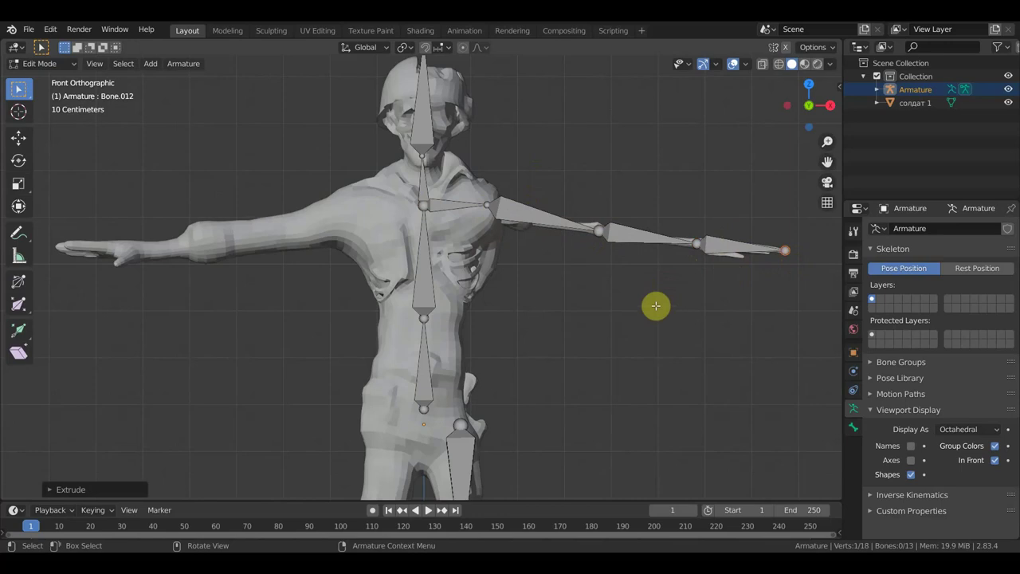
# Step: Extrude a bone straight up from the wrist and select it
pyautogui.click(696, 241)
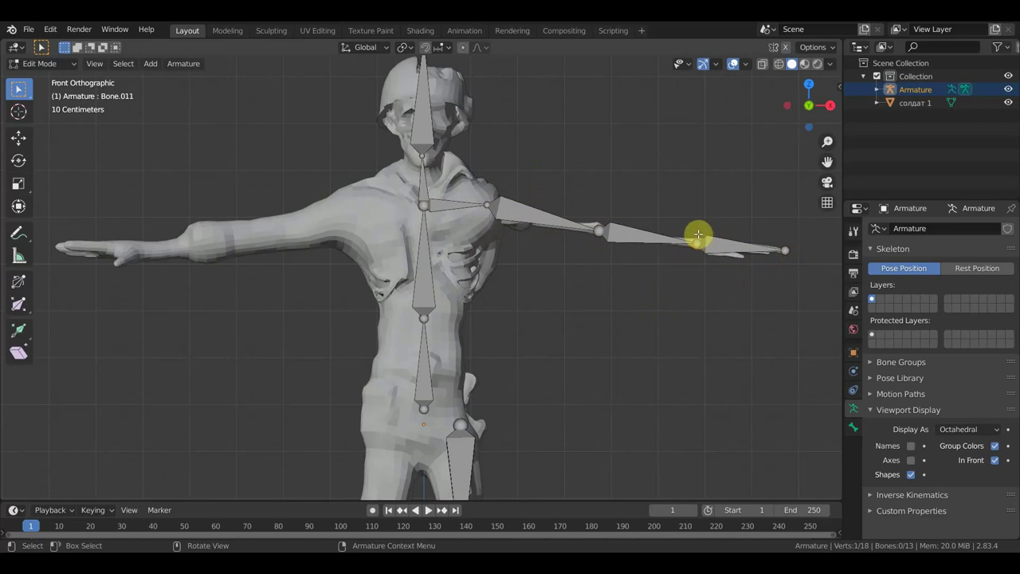
pyautogui.press('e')
pyautogui.click(699, 167)
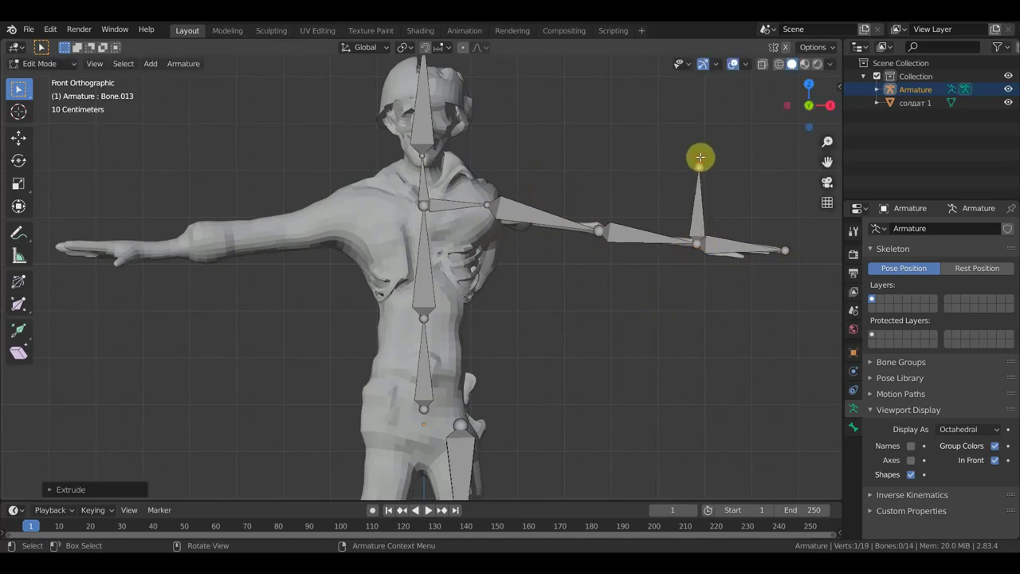
pyautogui.click(698, 216)
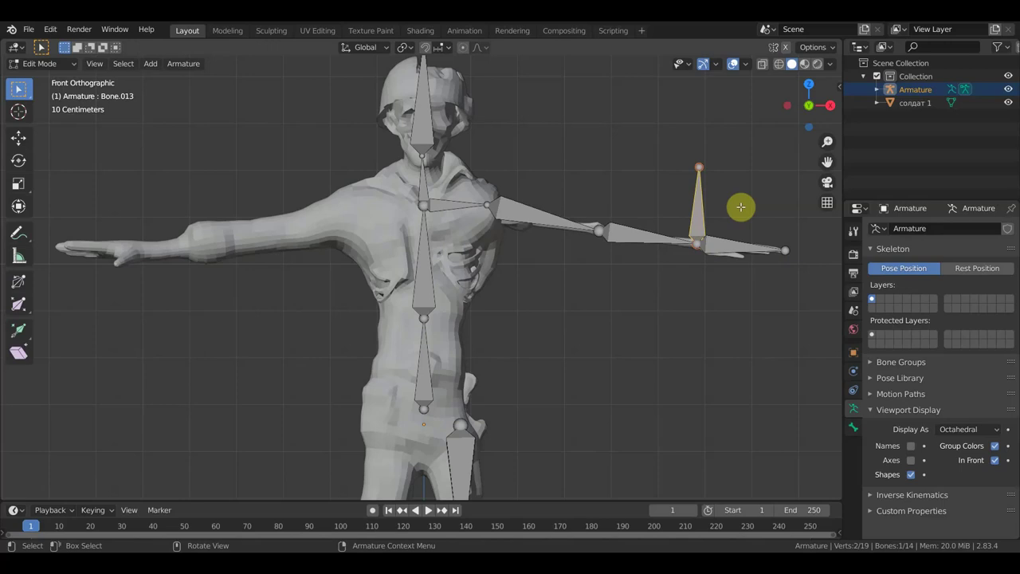
# Step: Clear the thumb bone's parent and re-parent it to the hand bone with Keep Offset
pyautogui.hotkey('alt', 'p')
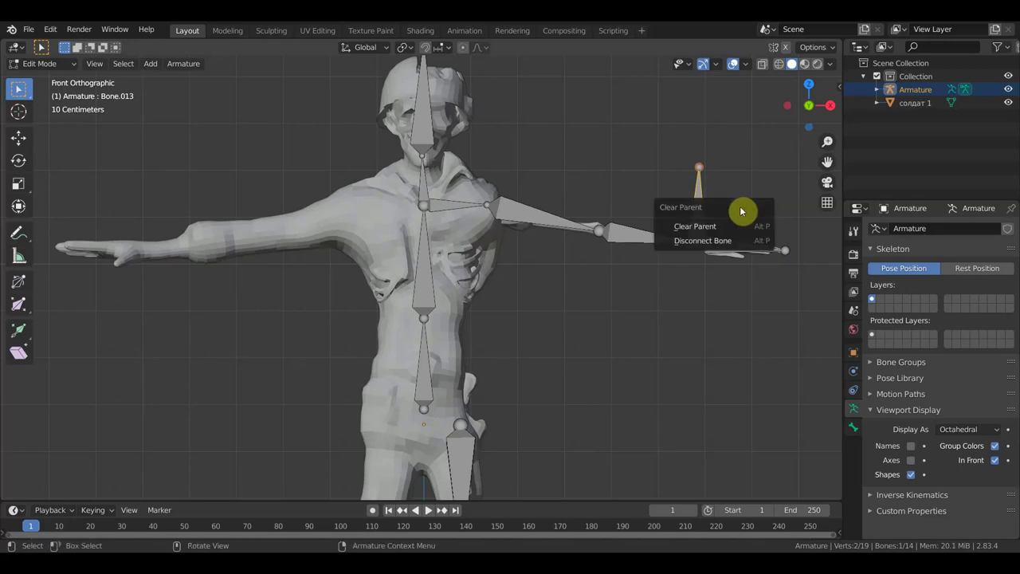
pyautogui.click(723, 227)
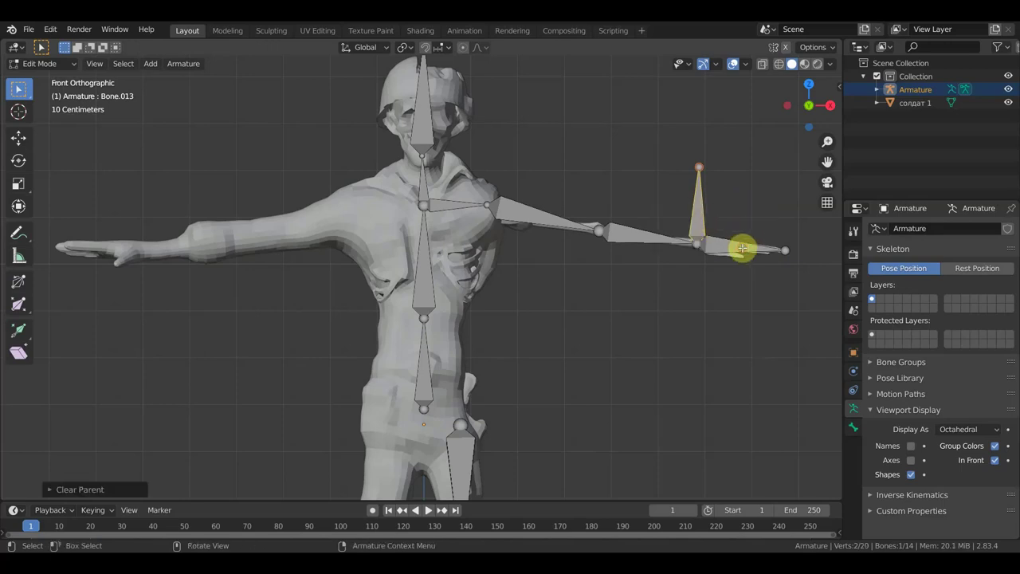
pyautogui.keyDown('shift'); pyautogui.click(742, 248); pyautogui.keyUp('shift')
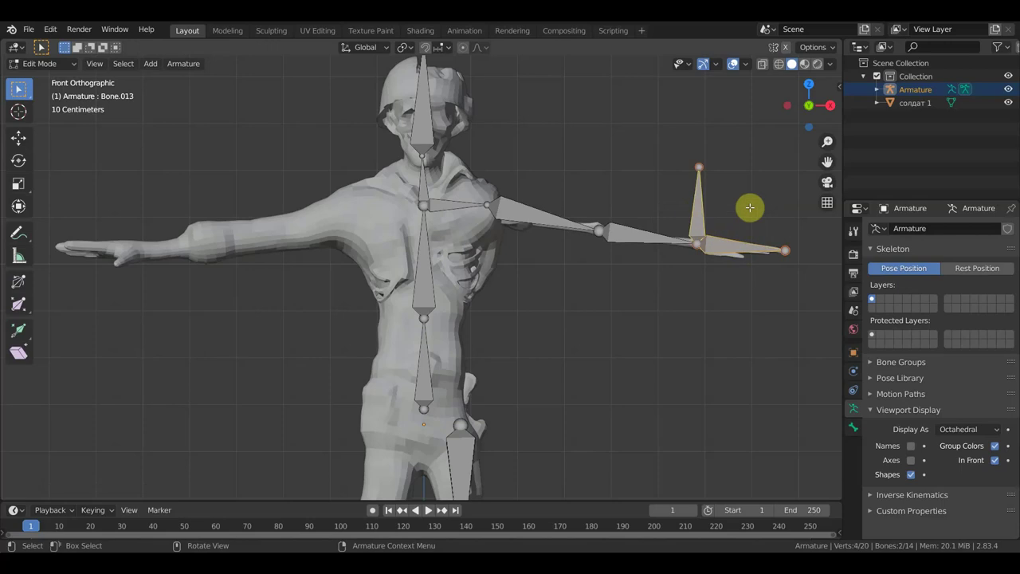
pyautogui.hotkey('ctrl', 'p')
pyautogui.click(750, 209)
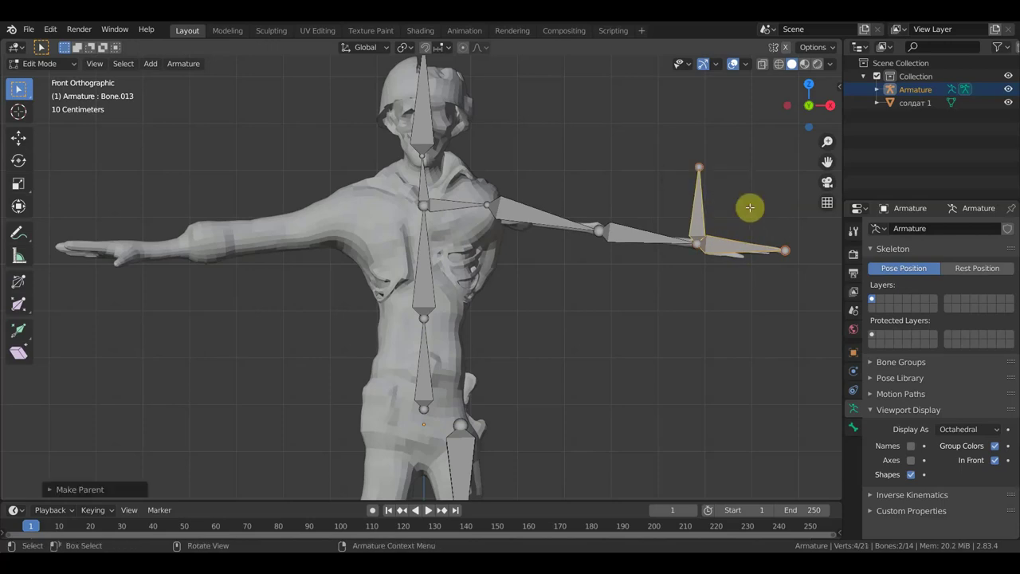
pyautogui.scroll(-2, 518, 225)
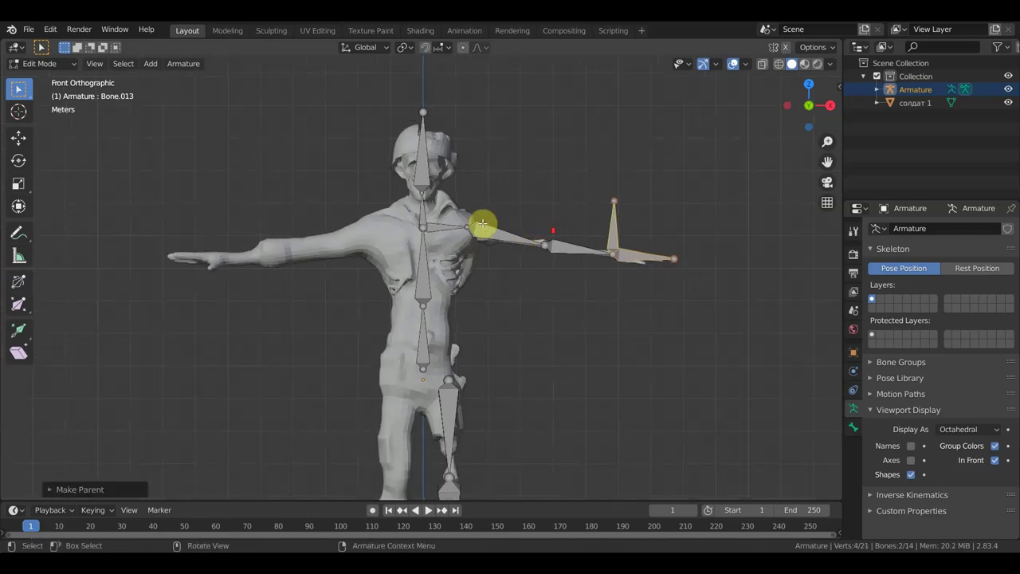
# Step: Parent the shoulder bone to the upper spine bone with Keep Offset
pyautogui.click(422, 243)
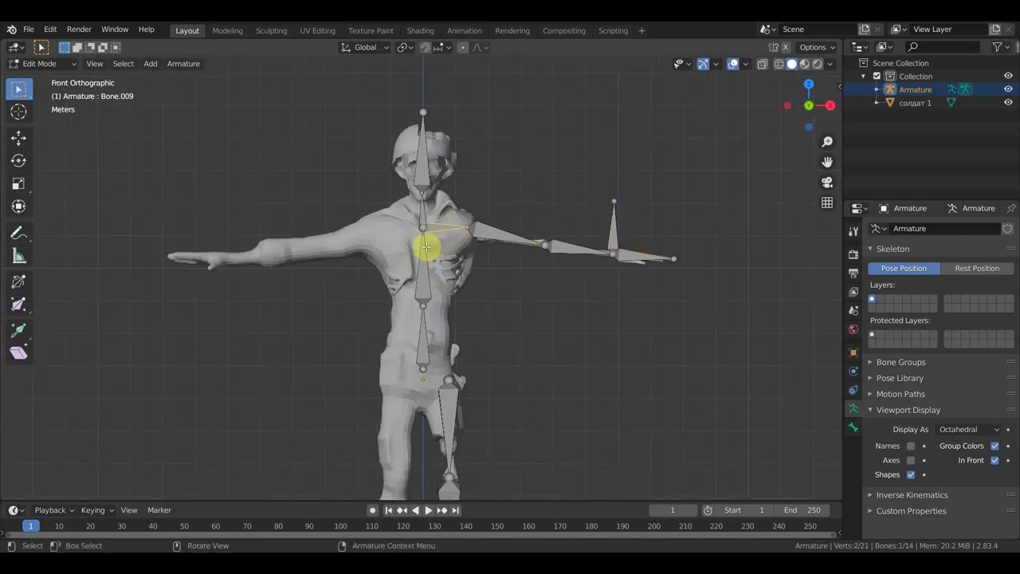
pyautogui.hotkey('ctrl', 'p')
pyautogui.click(513, 184)
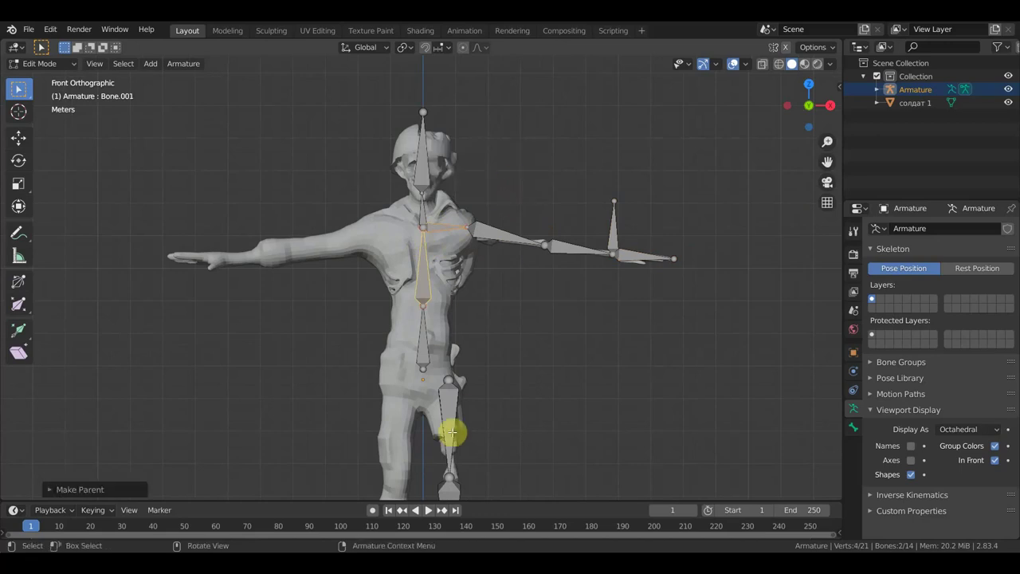
# Step: Parent the upper leg bone to the lowest spine bone with Keep Offset
pyautogui.click(452, 415)
pyautogui.keyDown('shift'); pyautogui.click(424, 349); pyautogui.keyUp('shift')
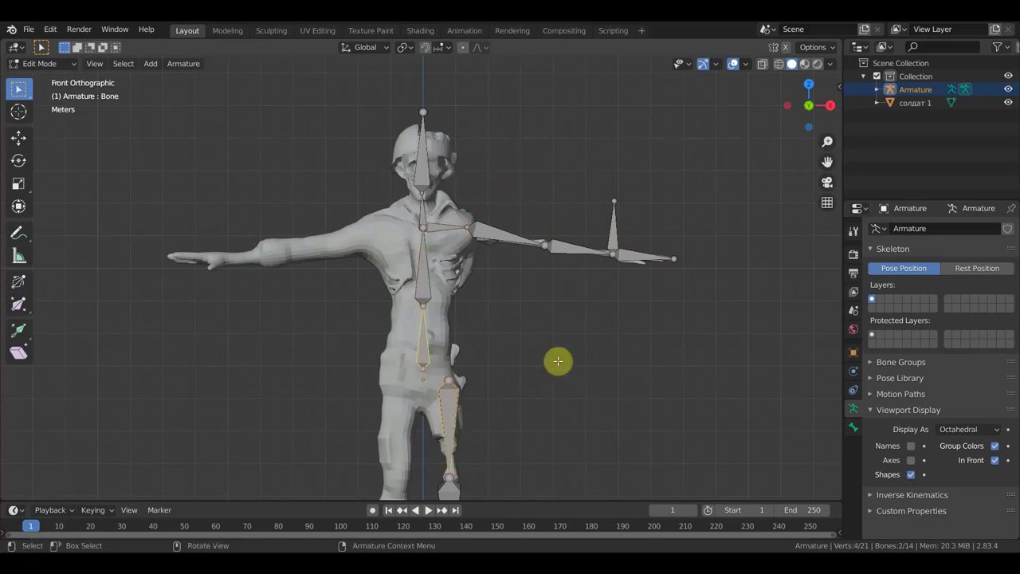
pyautogui.hotkey('ctrl', 'p')
pyautogui.click(559, 363)
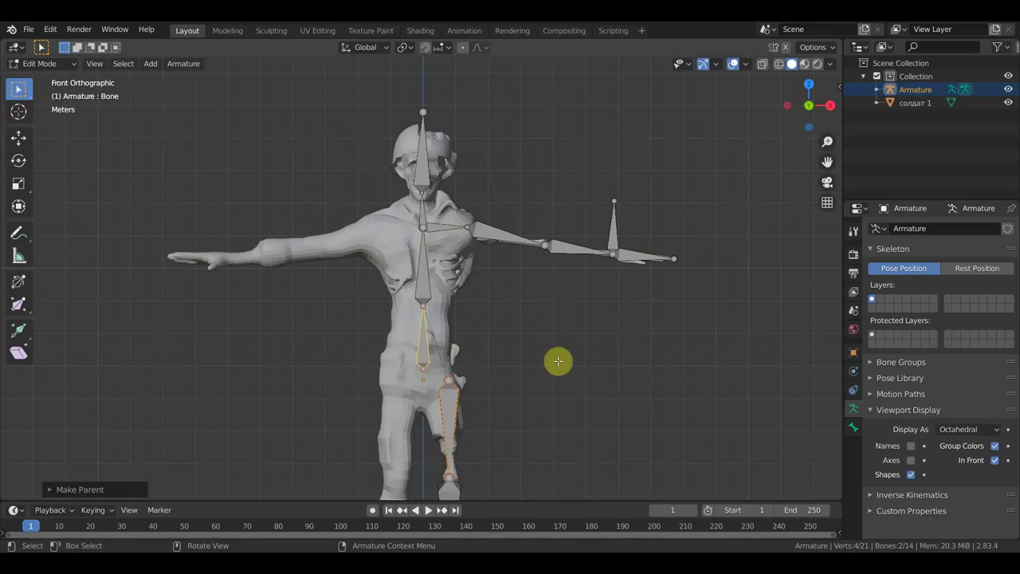
pyautogui.scroll(-3, 553, 361)
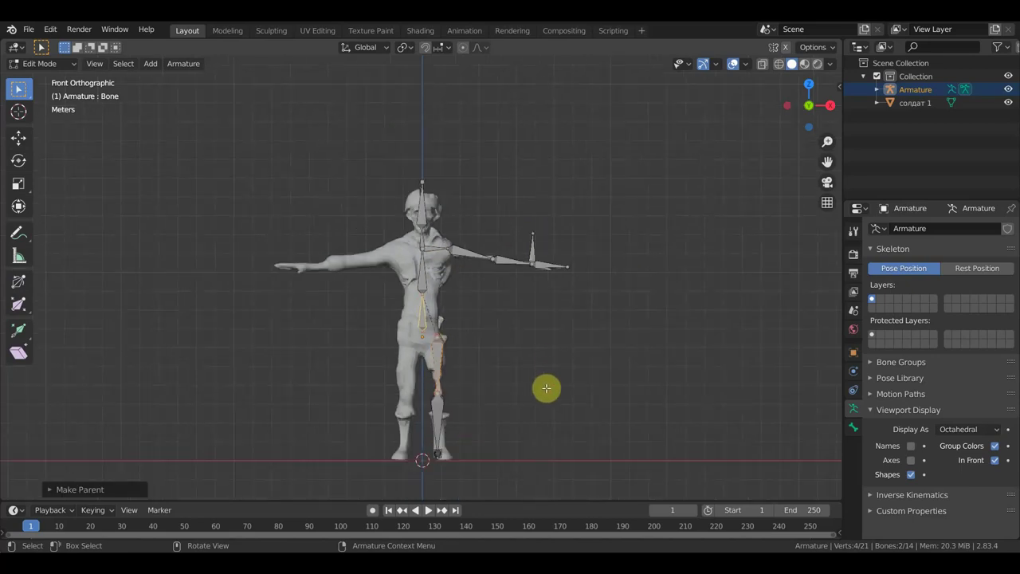
# Step: Check the rig from below, then return to front view framing the whole character
pyautogui.press('ctrl+KP_7')
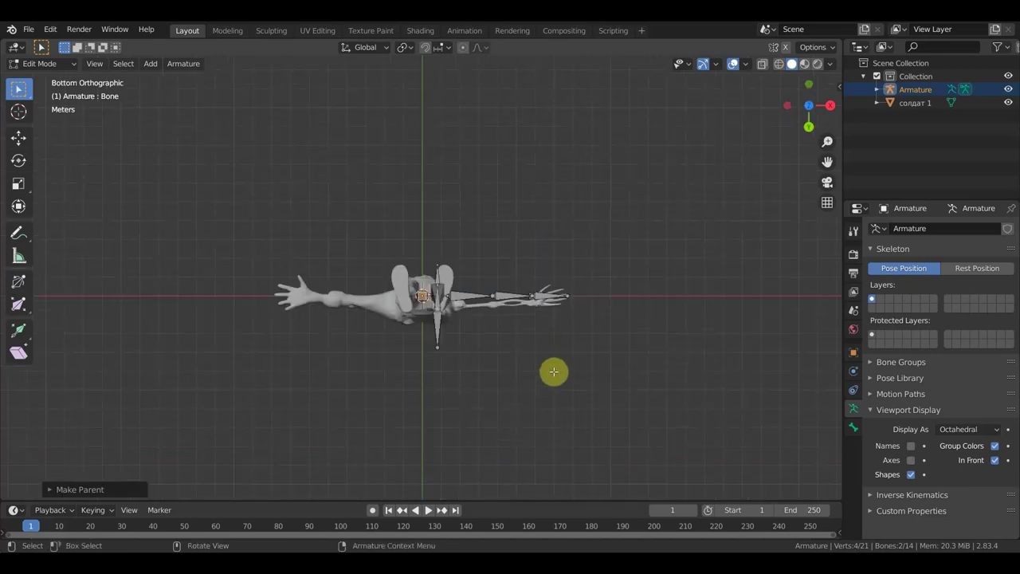
pyautogui.press('KP_1')
pyautogui.scroll(4, 550, 368)
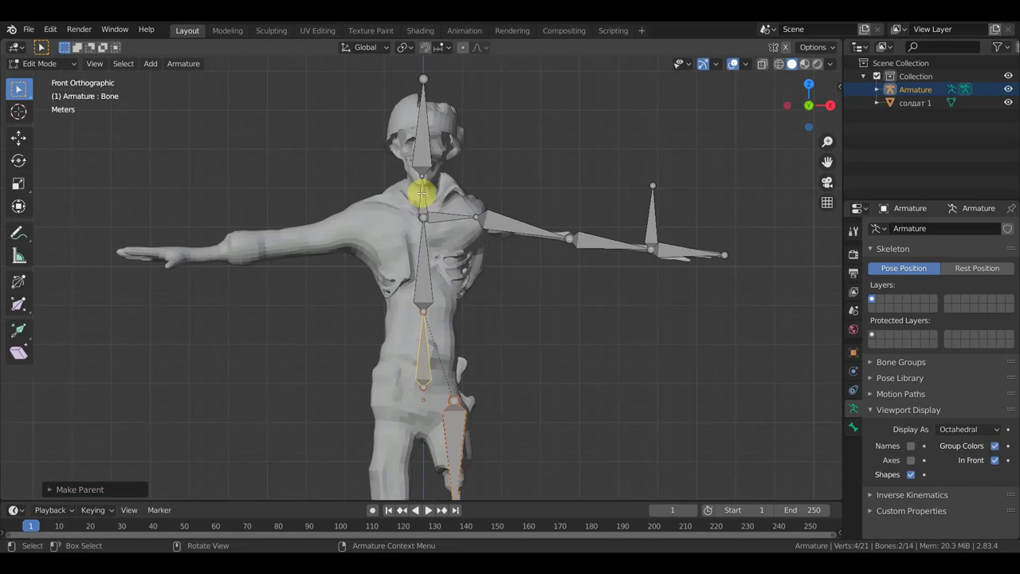
pyautogui.scroll(-2, 551, 267)
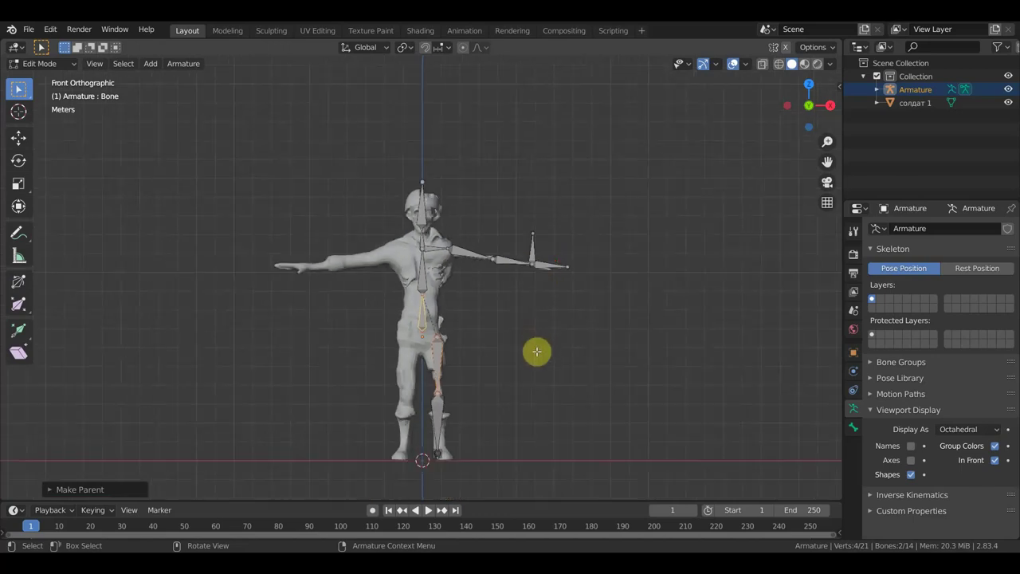
pyautogui.keyDown('shift'); pyautogui.moveTo(536, 350); pyautogui.dragTo(545, 283, button='middle'); pyautogui.keyUp('shift')
pyautogui.scroll(1, 544, 284)
pyautogui.scroll(1, 537, 280)
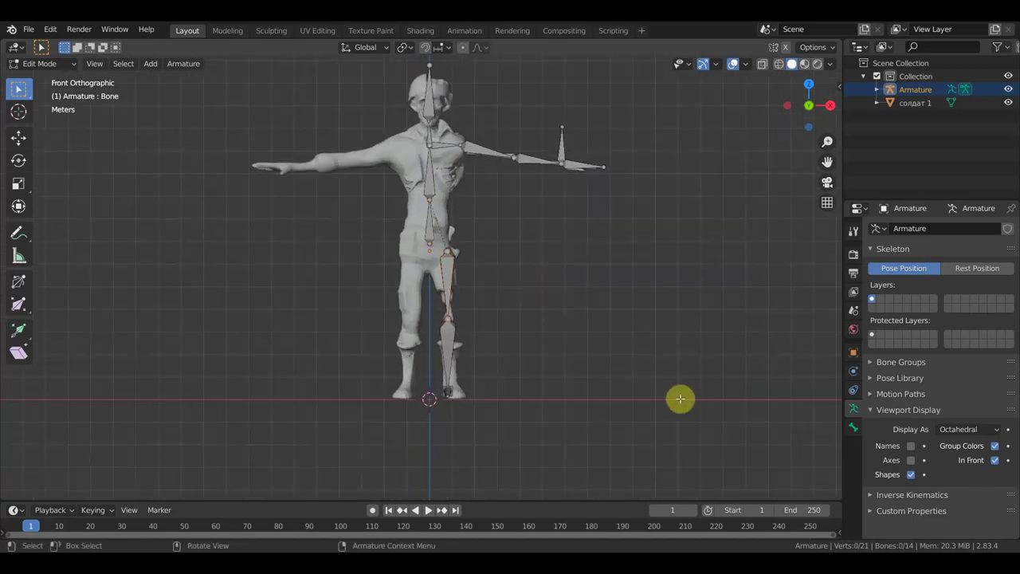
# Step: Select the screen-right arm, leg, thumb and shoulder bones and duplicate them with Shift+D
pyautogui.moveTo(700, 448); pyautogui.dragTo(441, 129)
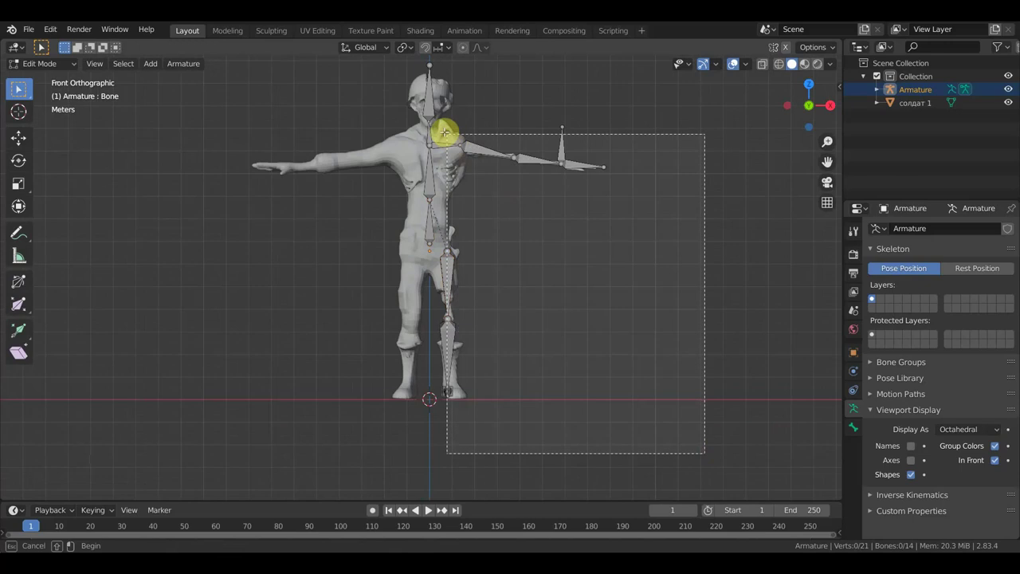
pyautogui.keyDown('shift'); pyautogui.click(560, 154); pyautogui.keyUp('shift')
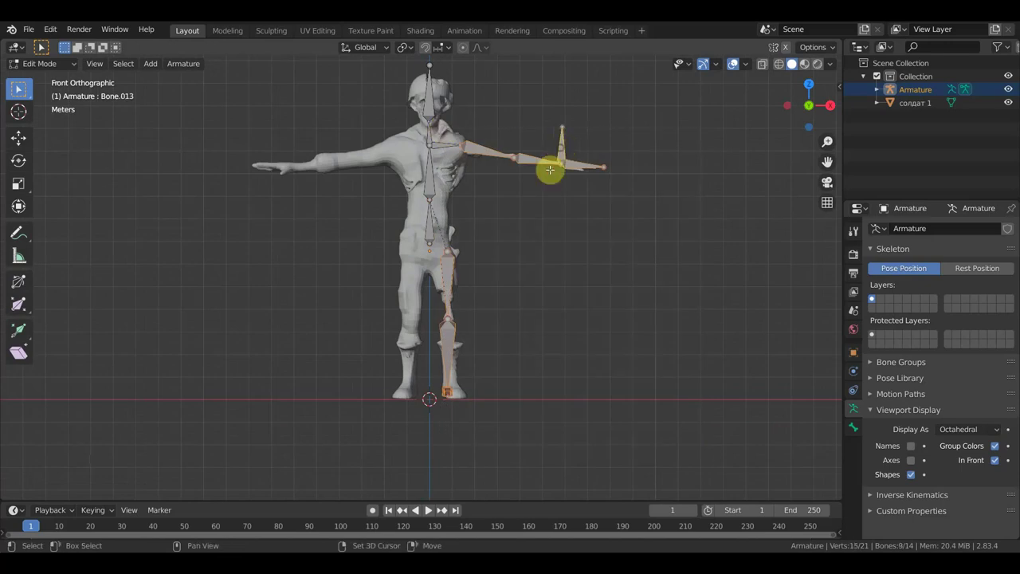
pyautogui.keyDown('shift'); pyautogui.click(451, 145); pyautogui.keyUp('shift')
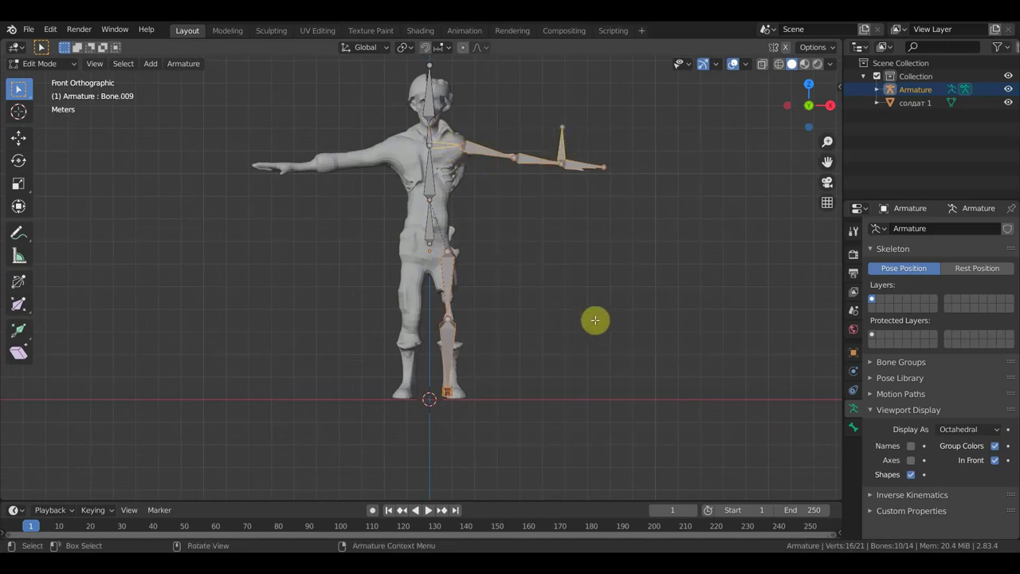
pyautogui.press('KP_3')
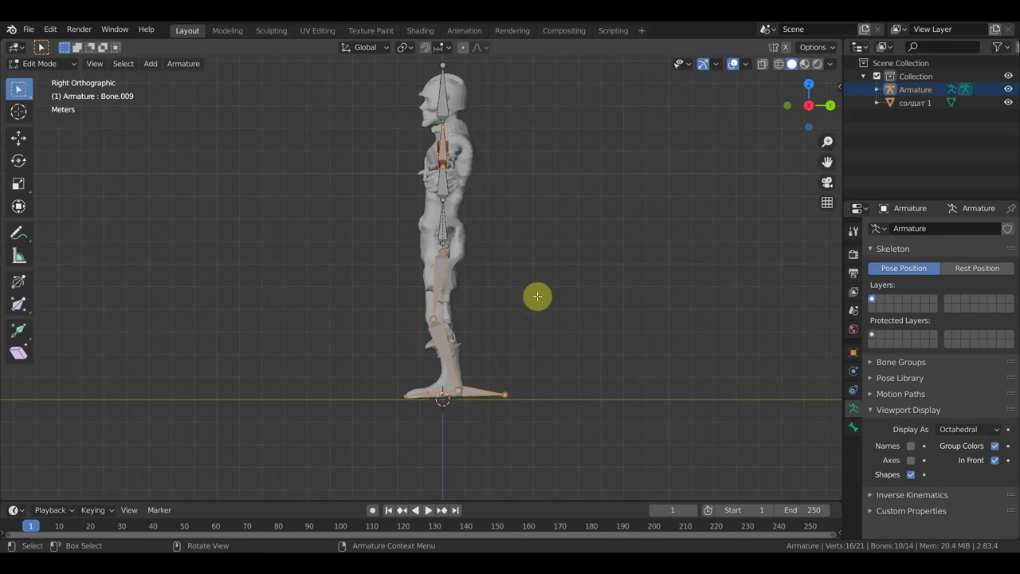
pyautogui.press('KP_1')
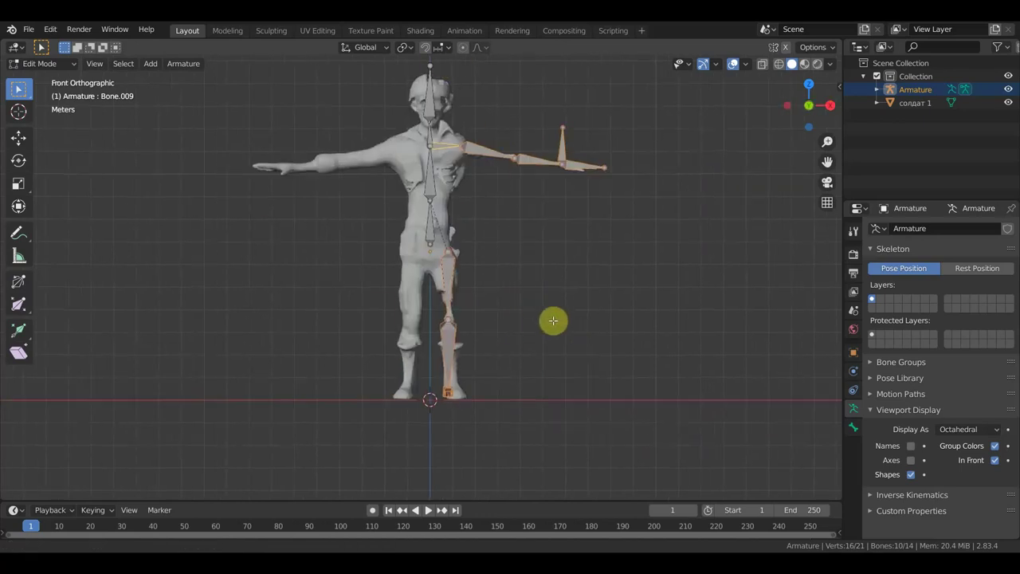
pyautogui.keyDown('shift'); pyautogui.moveTo(553, 320); pyautogui.dragTo(553, 360, button='middle'); pyautogui.keyUp('shift')
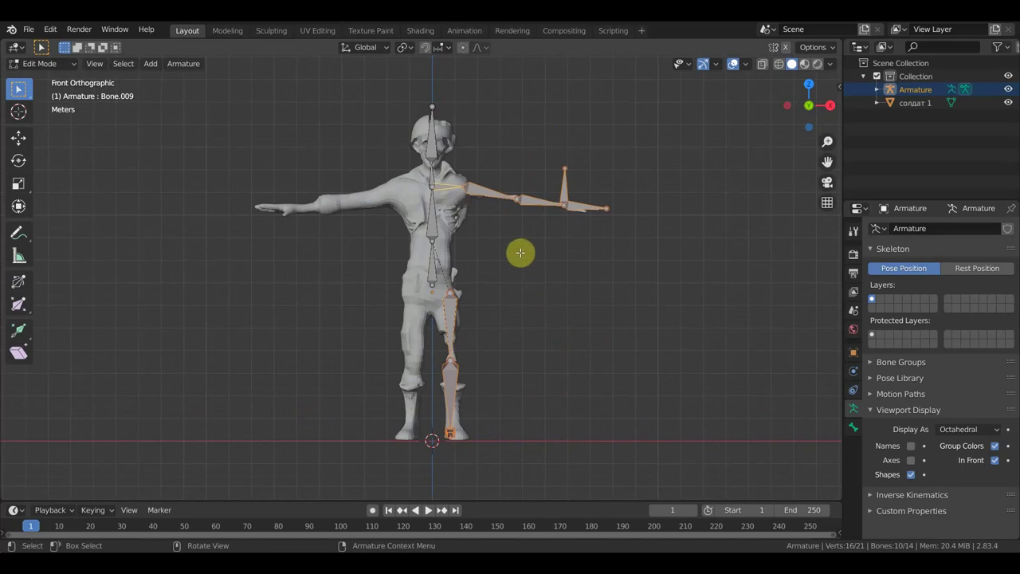
pyautogui.press('shift')
pyautogui.hotkey('shift', 'd')
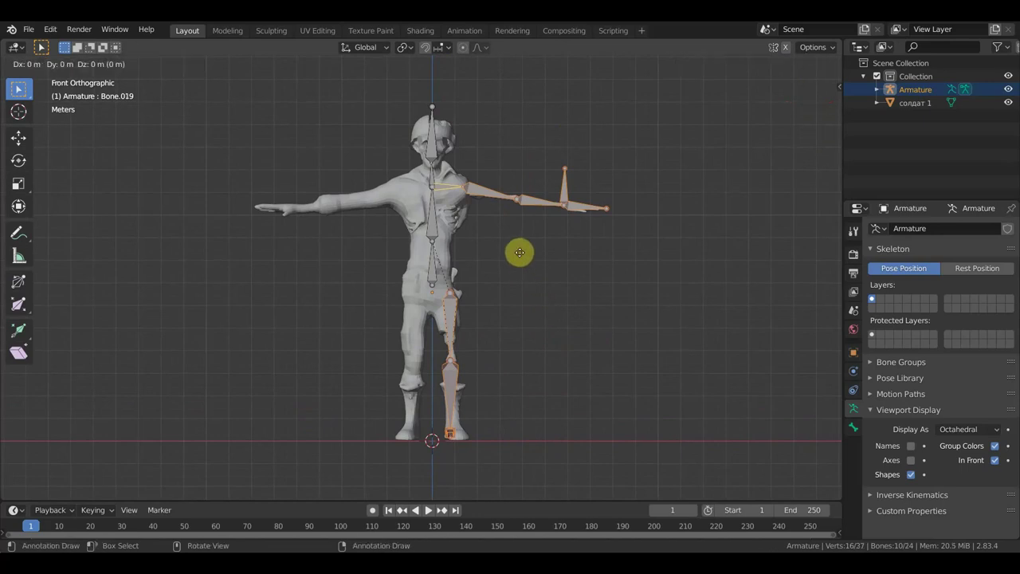
# Step: Mirror the copied bones across X and slide them onto the left arm and leg
pyautogui.rightClick(520, 253)
pyautogui.rightClick(508, 196)
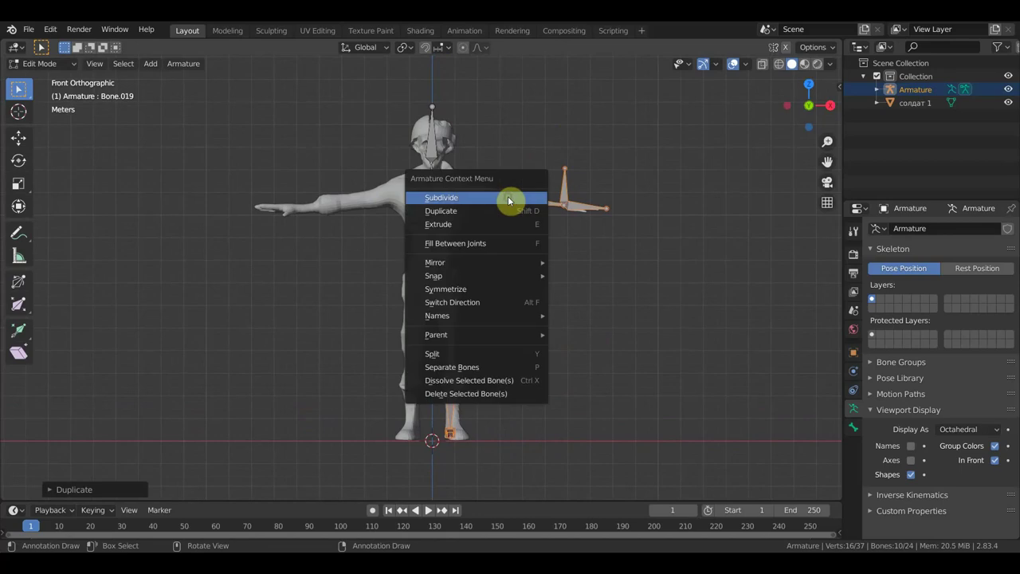
pyautogui.moveTo(435, 262)
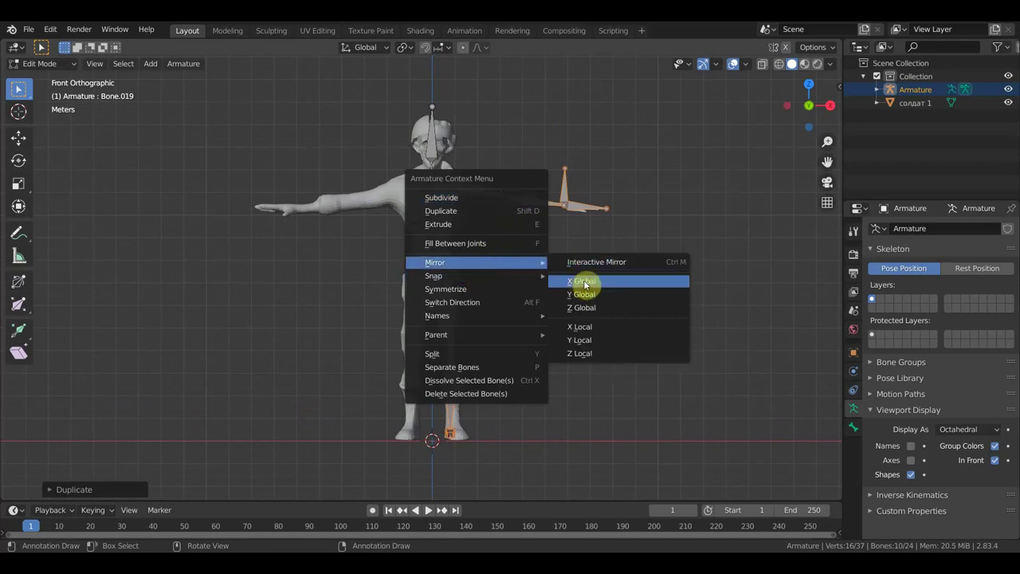
pyautogui.click(578, 281)
pyautogui.click(18, 138)
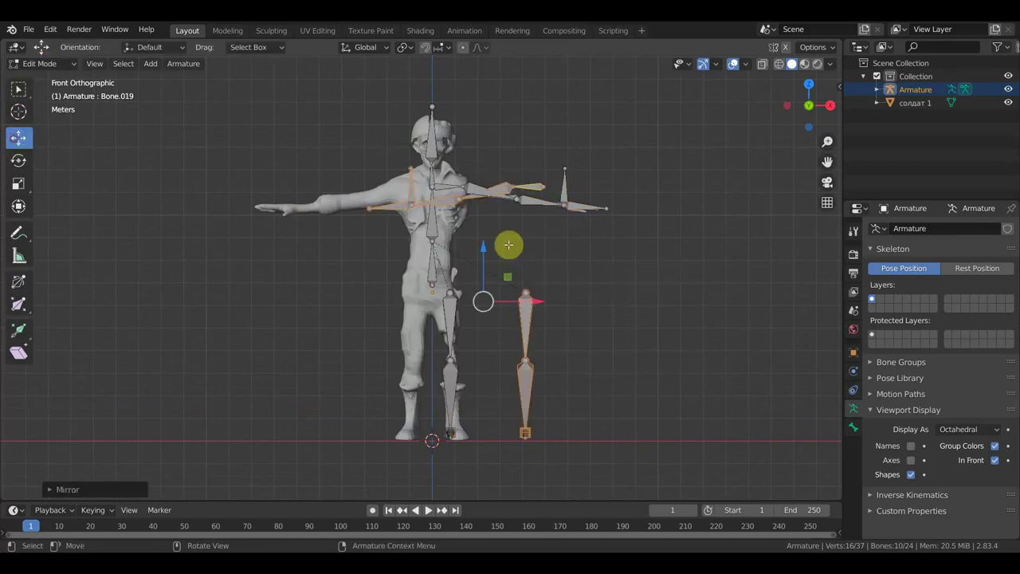
pyautogui.moveTo(538, 304); pyautogui.dragTo(423, 301)
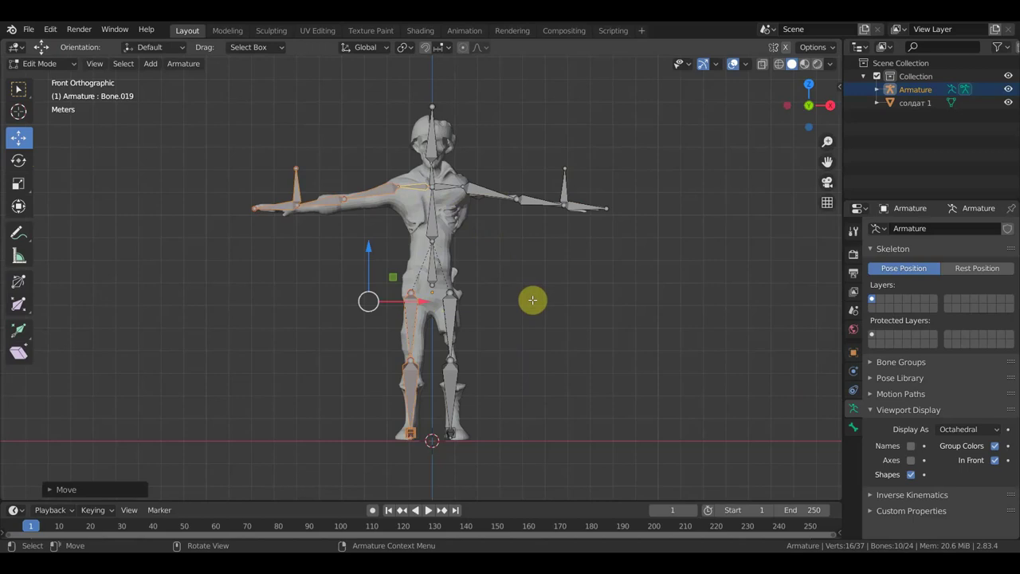
# Step: View the legs from above at an angle and move the right lower leg bone along X
pyautogui.press('KP_7')
pyautogui.scroll(5, 526, 296)
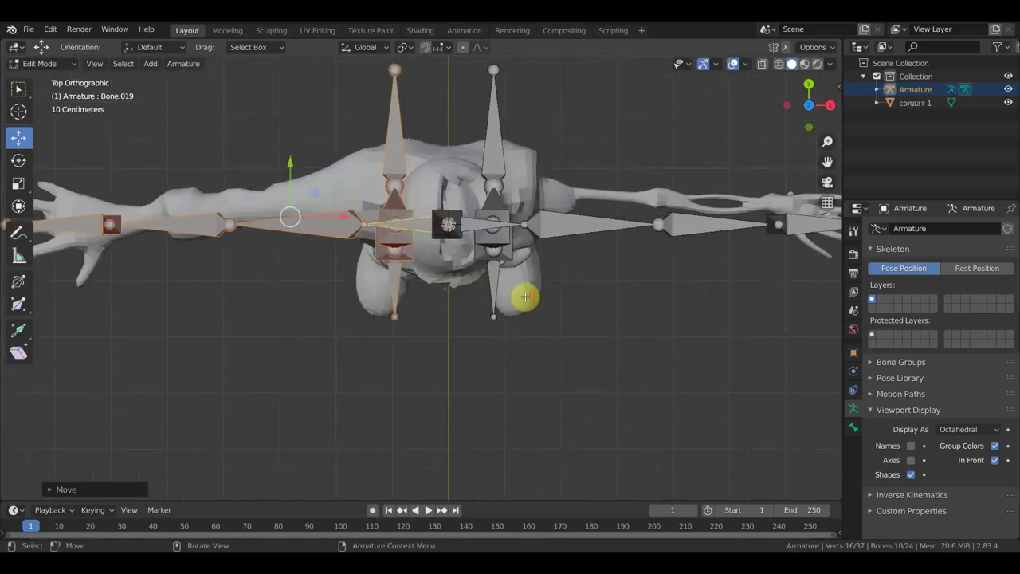
pyautogui.moveTo(524, 298)
pyautogui.mouseDown(button='middle')
pyautogui.moveTo(519, 266)
pyautogui.moveTo(484, 342)
pyautogui.mouseUp(button='middle')
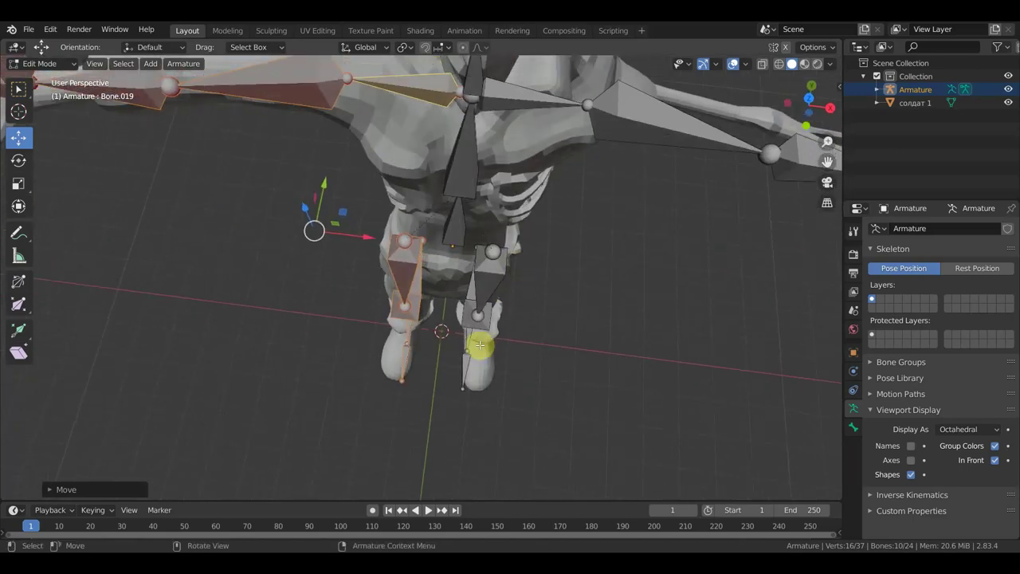
pyautogui.click(465, 351)
pyautogui.press('g')
pyautogui.press('x')
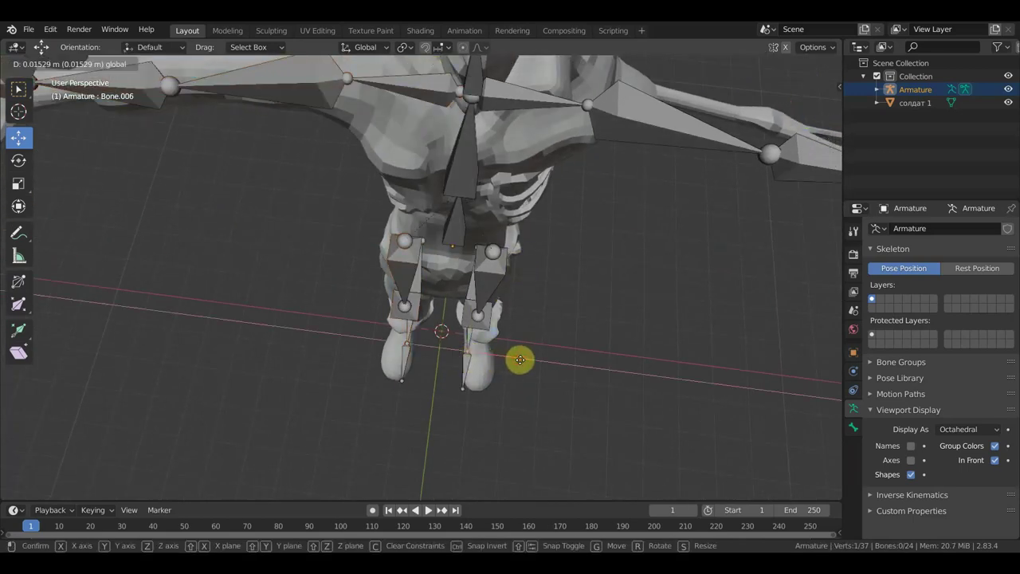
pyautogui.click(527, 363)
# Step: Move the right and left foot bone tips along X into the feet
pyautogui.click(463, 389)
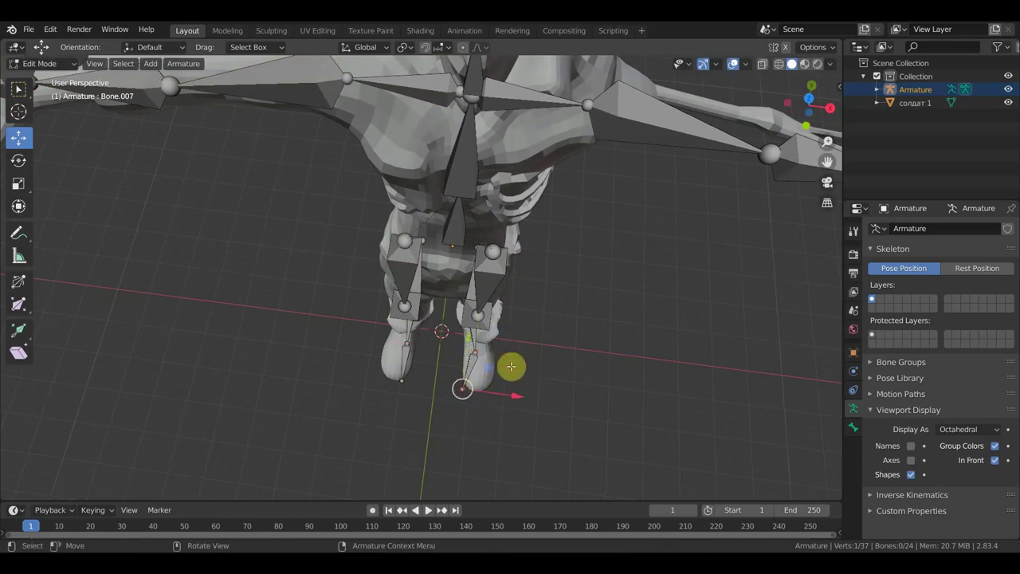
pyautogui.press('g')
pyautogui.press('x')
pyautogui.click(533, 401)
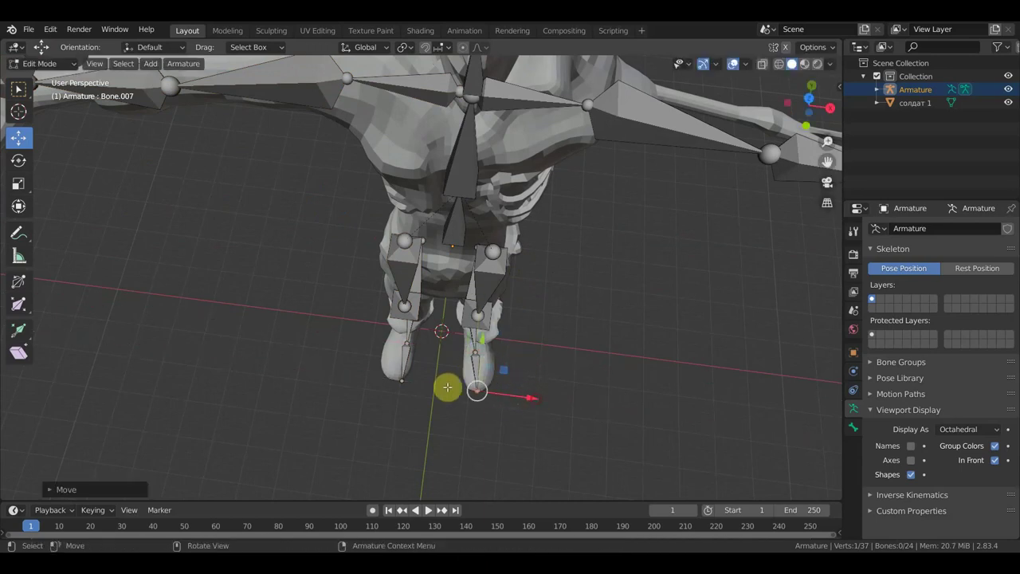
pyautogui.click(400, 381)
pyautogui.press('g')
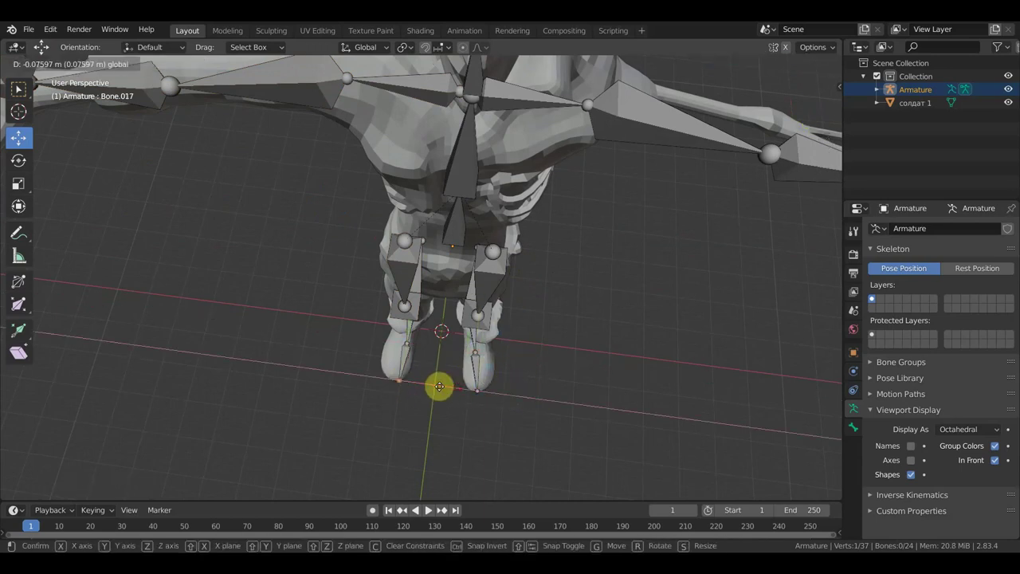
pyautogui.press('x')
pyautogui.click(438, 387)
# Step: Reposition the left foot bone joint and orbit to a near-front view of the rig
pyautogui.click(406, 343)
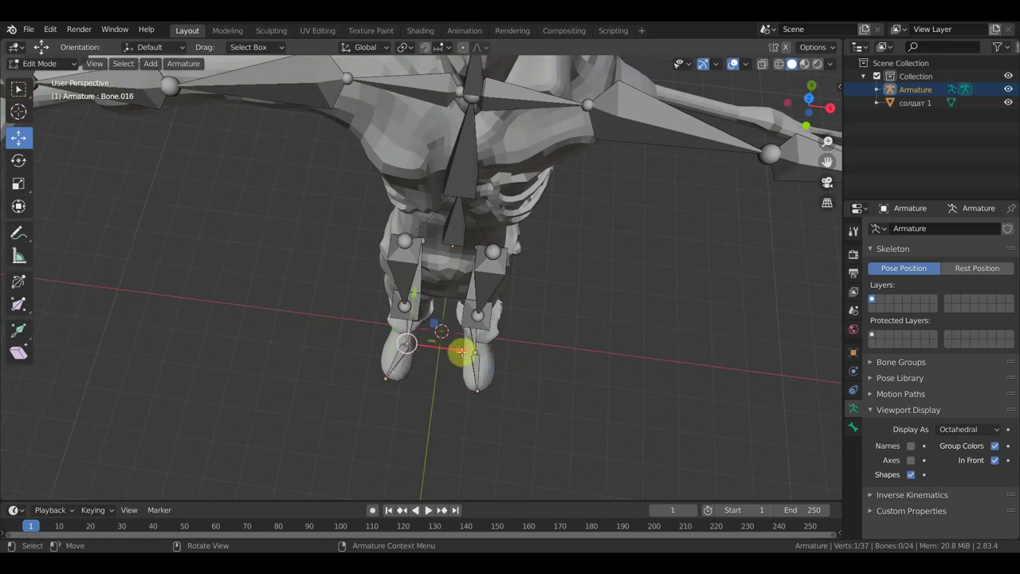
pyautogui.press('g')
pyautogui.click(510, 353)
pyautogui.scroll(-2, 516, 348)
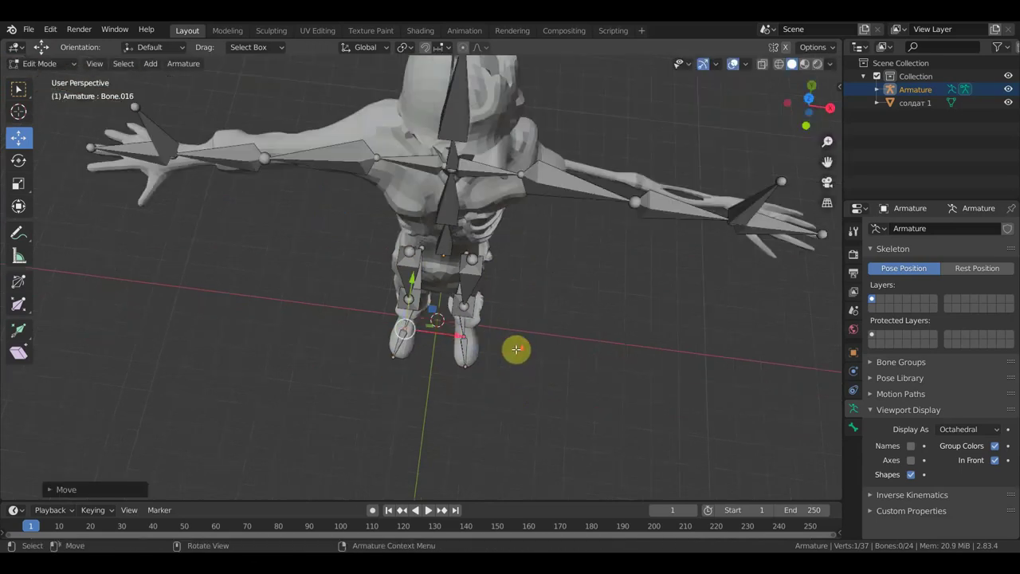
pyautogui.scroll(-2, 518, 343)
pyautogui.moveTo(517, 340)
pyautogui.mouseDown(button='middle')
pyautogui.moveTo(531, 290)
pyautogui.moveTo(516, 264)
pyautogui.mouseUp(button='middle')
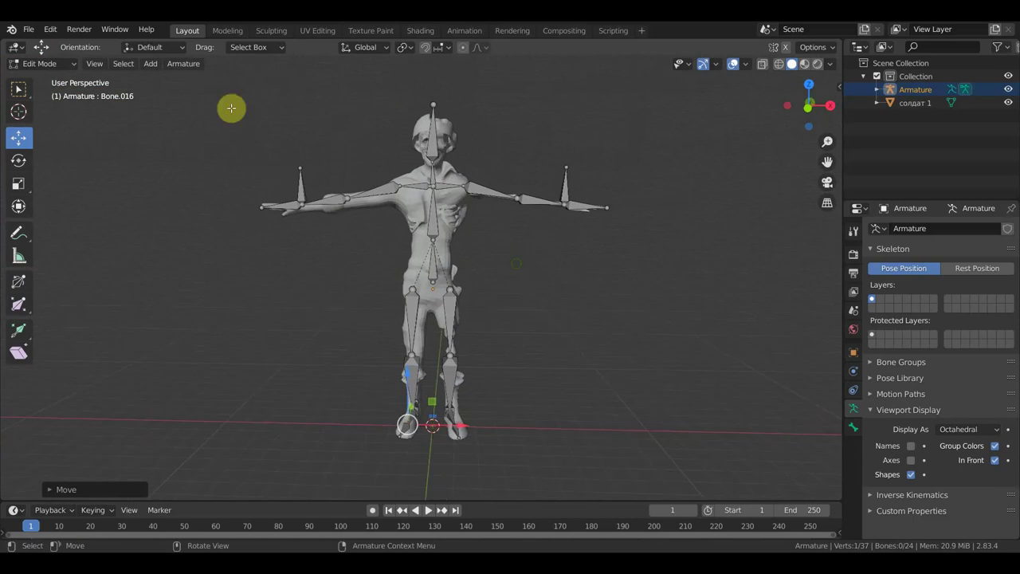
# Step: In Object Mode, parent the soldier mesh to the armature With Automatic Weights
pyautogui.click(67, 65)
pyautogui.click(80, 77)
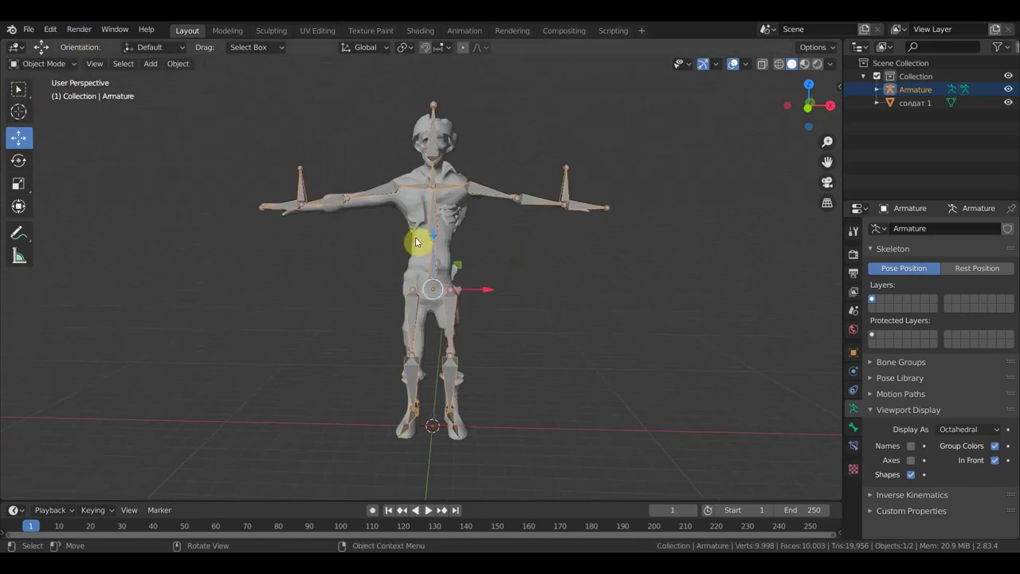
pyautogui.click(430, 223)
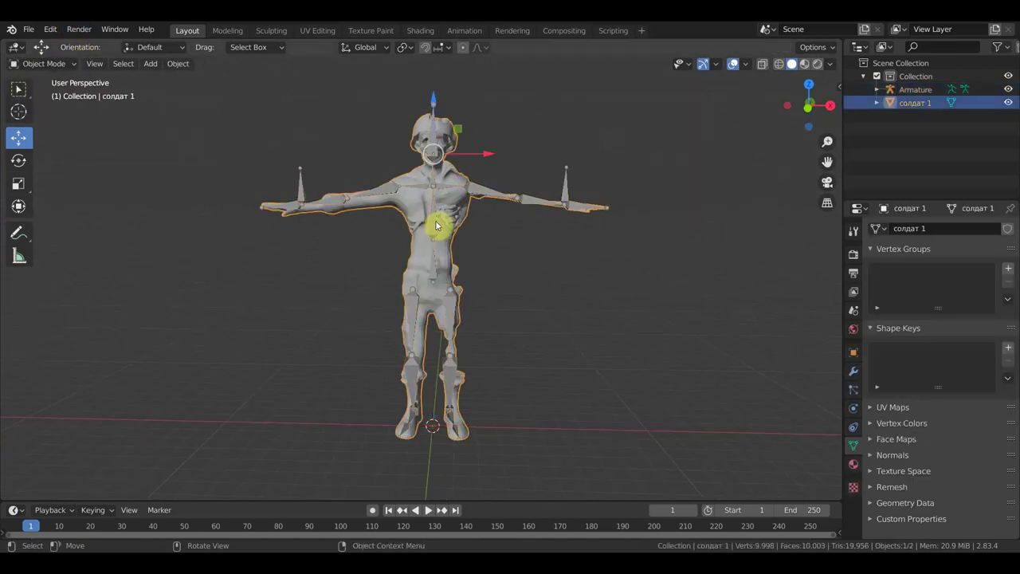
pyautogui.keyDown('shift'); pyautogui.click(435, 216); pyautogui.keyUp('shift')
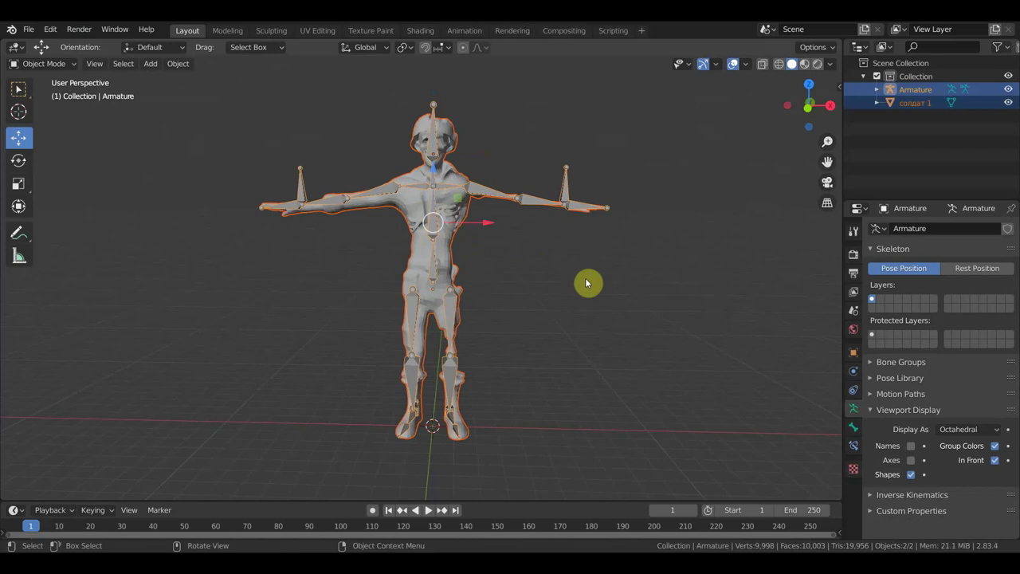
pyautogui.hotkey('ctrl', 'p')
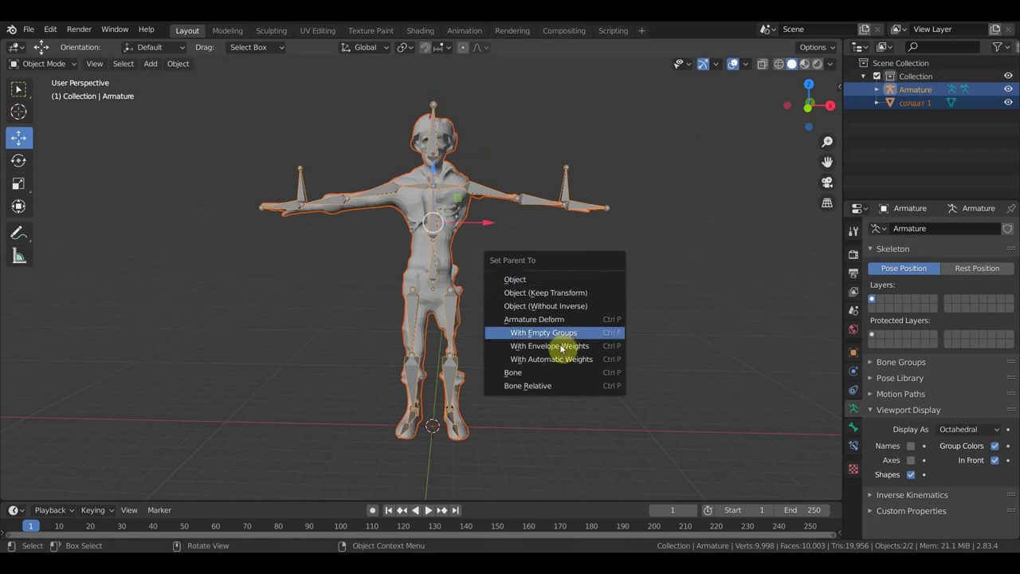
pyautogui.click(569, 345)
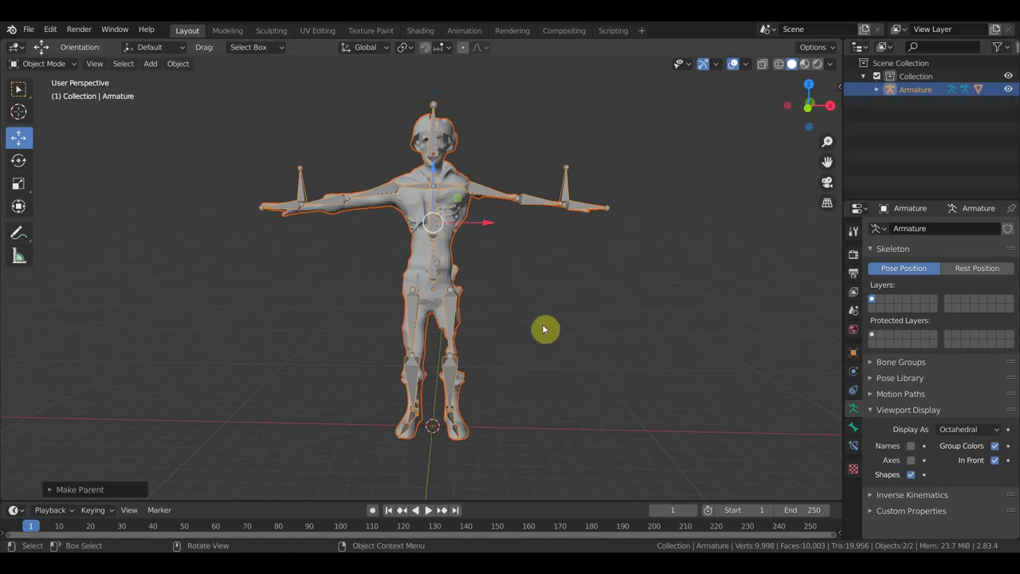
# Step: Test the binding by sliding the armature along X, then view the model from the front
pyautogui.click(437, 273)
pyautogui.click(434, 272)
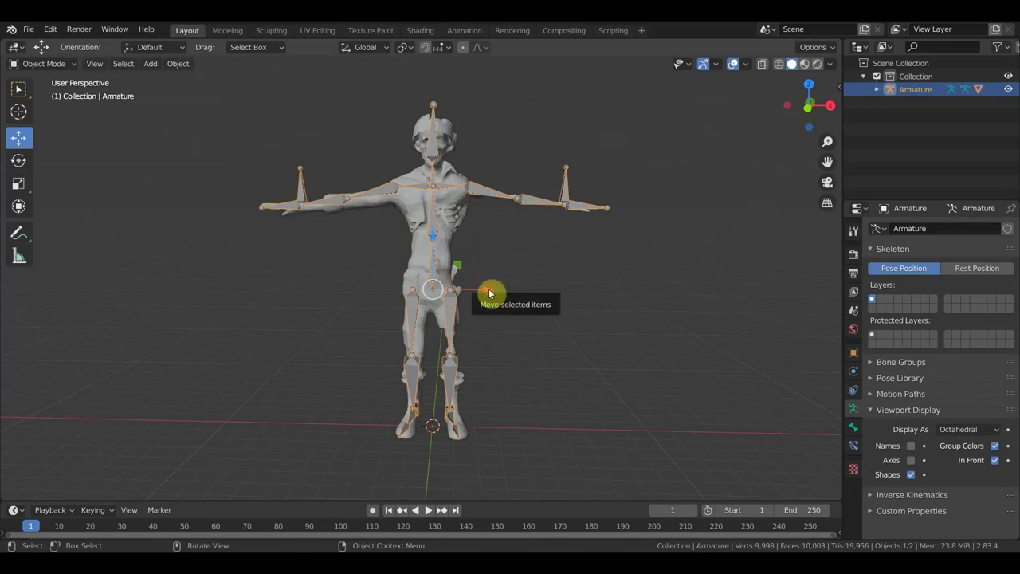
pyautogui.moveTo(493, 291); pyautogui.dragTo(483, 289)
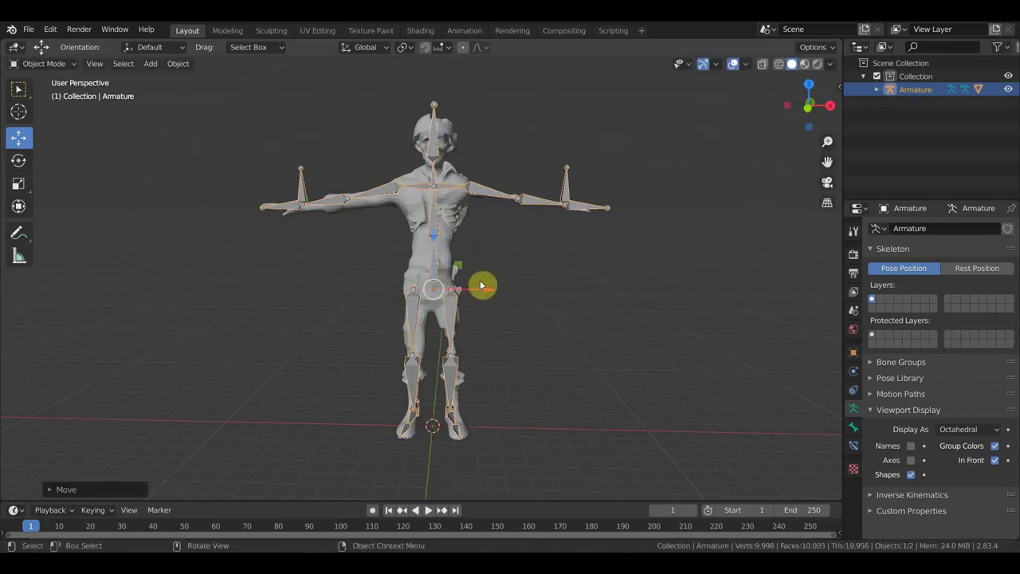
pyautogui.click(60, 64)
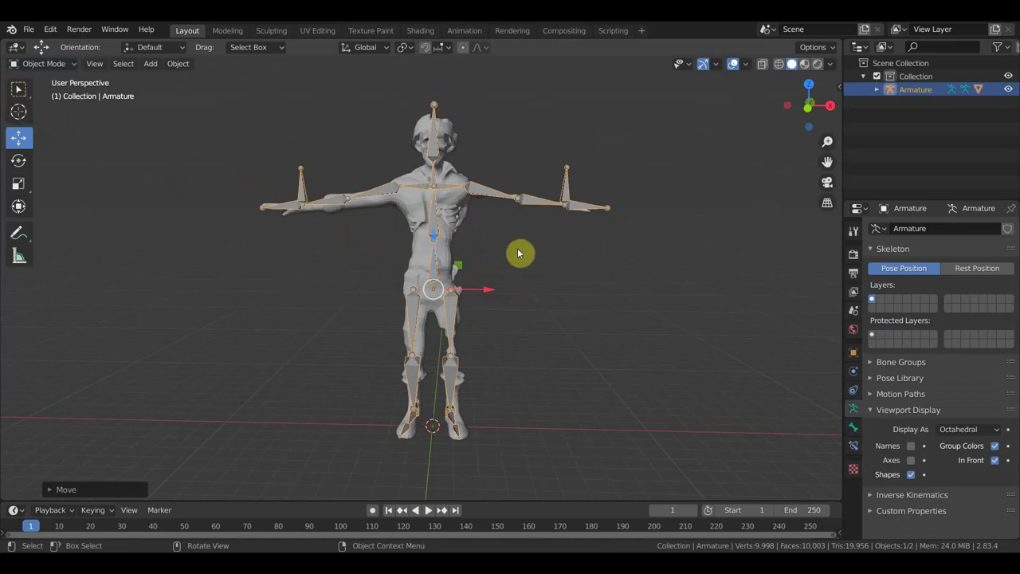
pyautogui.press('KP_1')
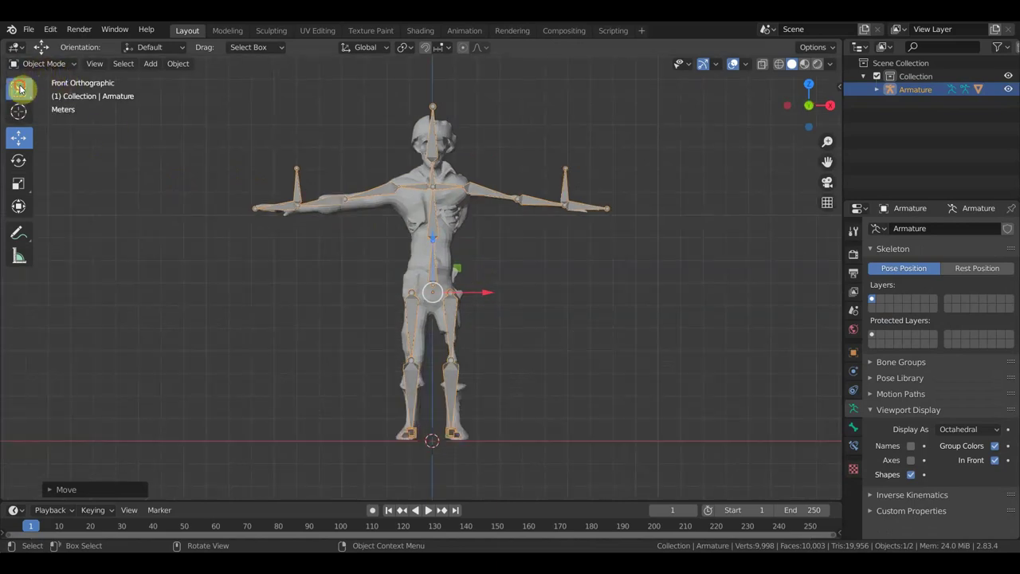
pyautogui.click(18, 88)
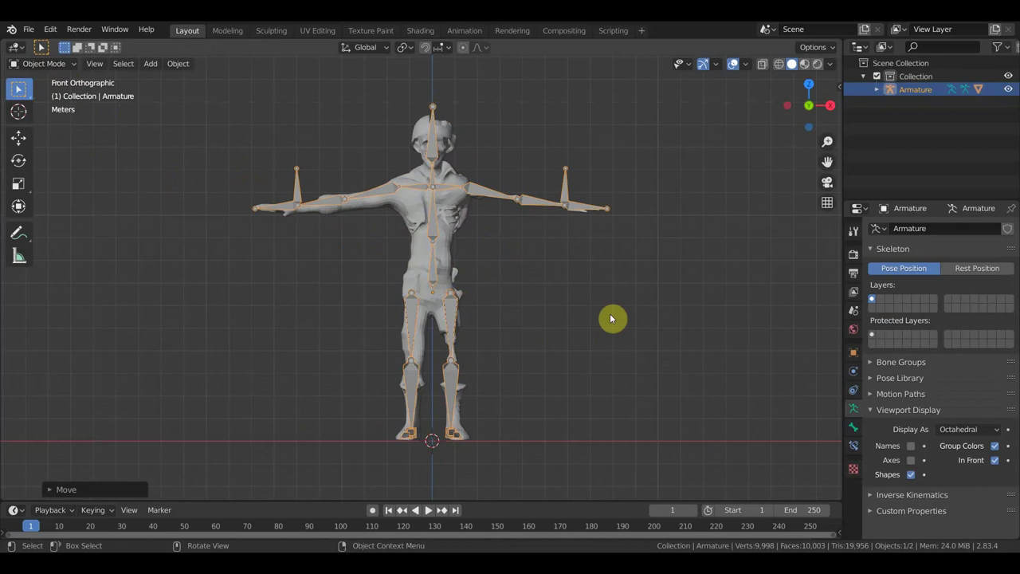
pyautogui.click(959, 429)
pyautogui.click(942, 458)
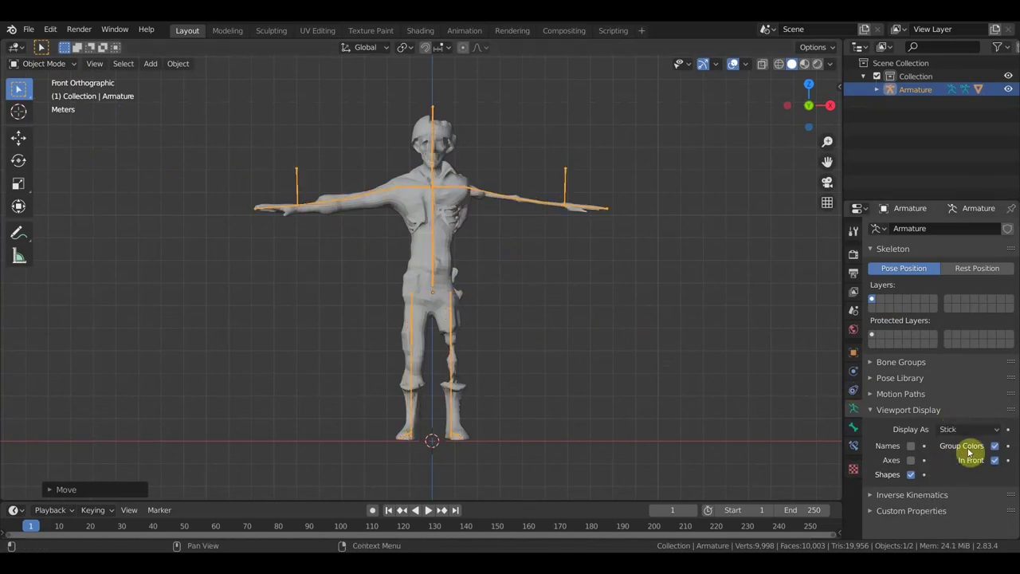
pyautogui.click(968, 431)
pyautogui.click(951, 474)
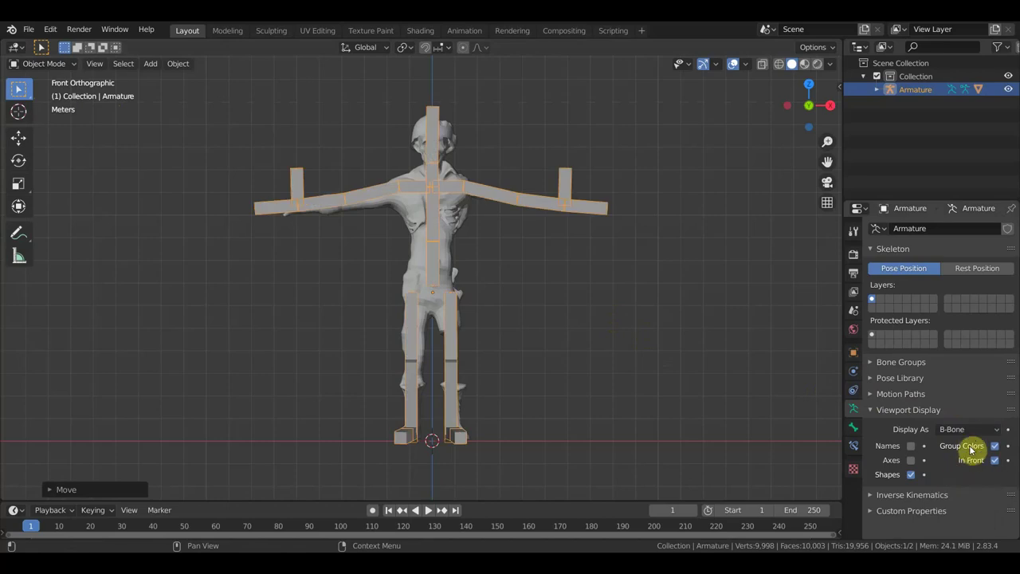
pyautogui.click(969, 430)
pyautogui.click(960, 487)
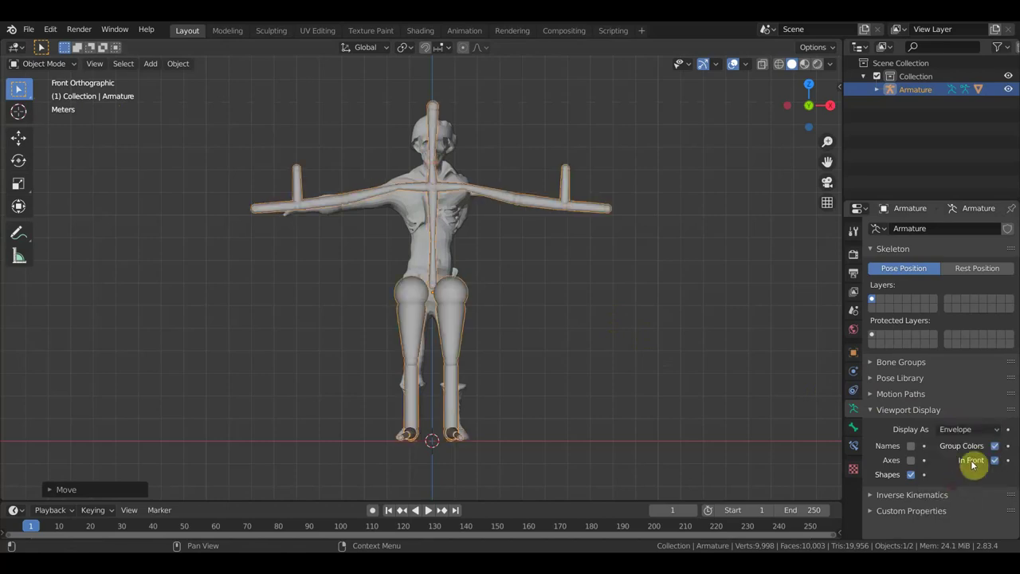
pyautogui.click(978, 431)
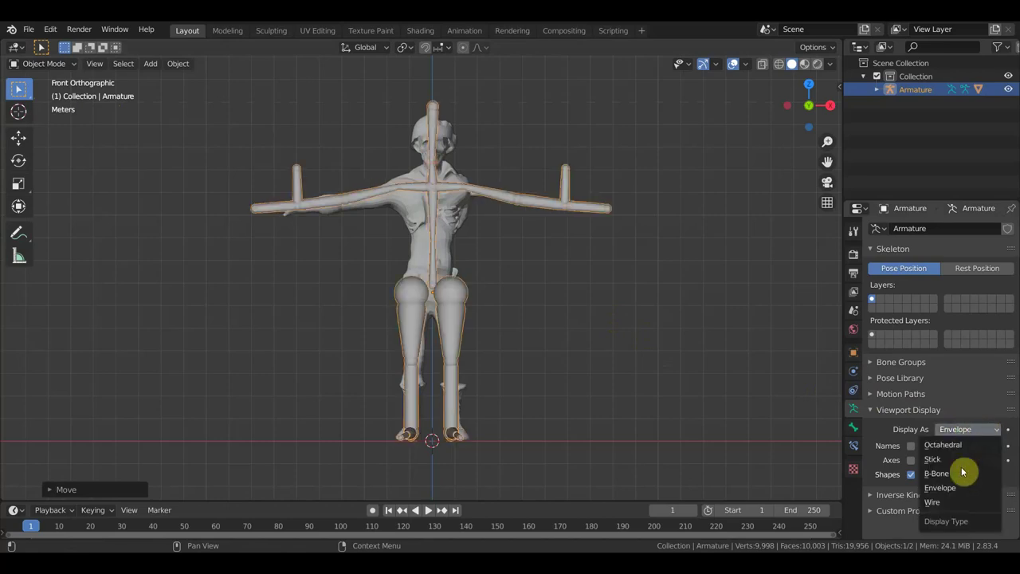
pyautogui.click(948, 502)
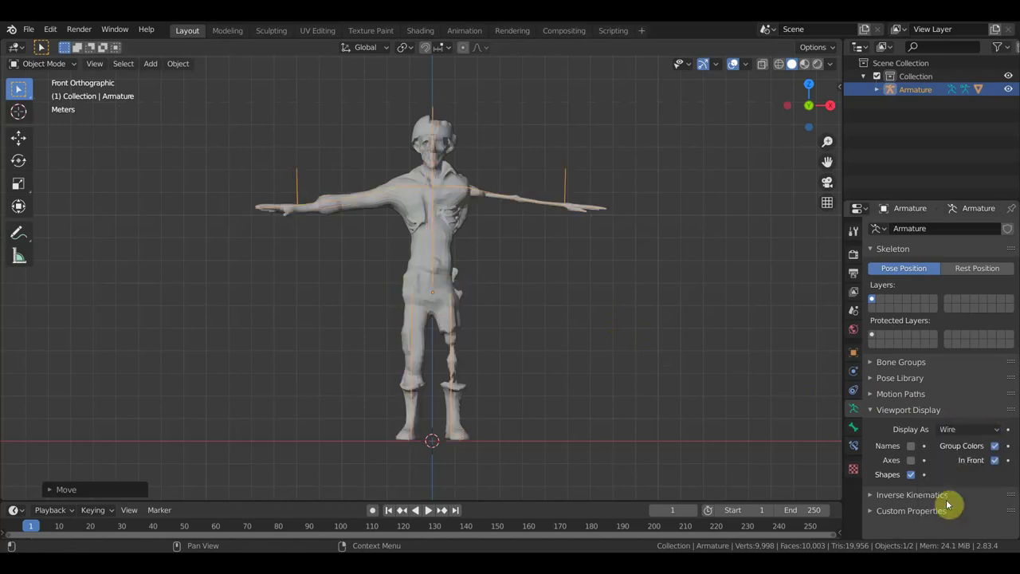
pyautogui.click(966, 431)
pyautogui.click(947, 445)
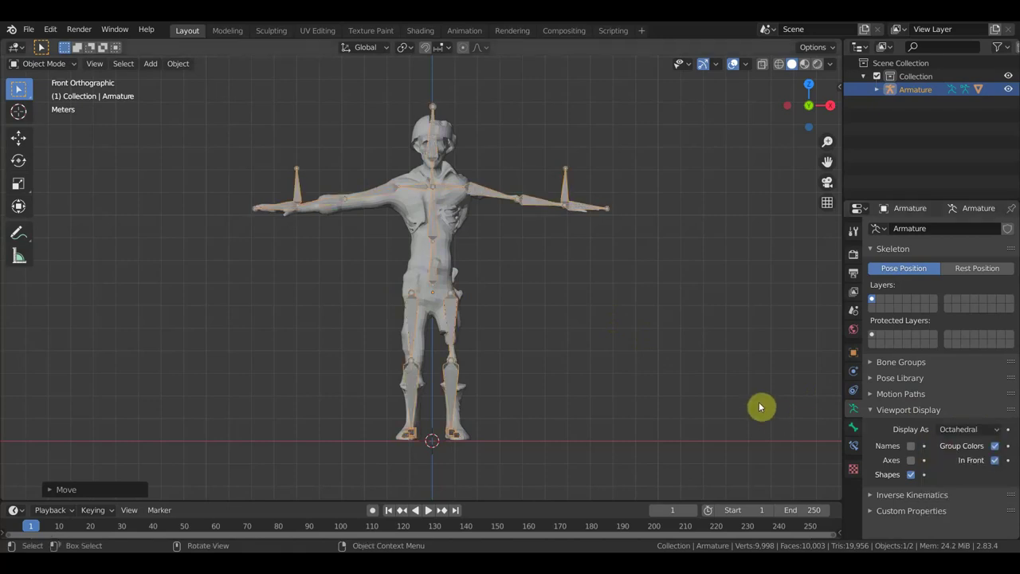
pyautogui.click(911, 446)
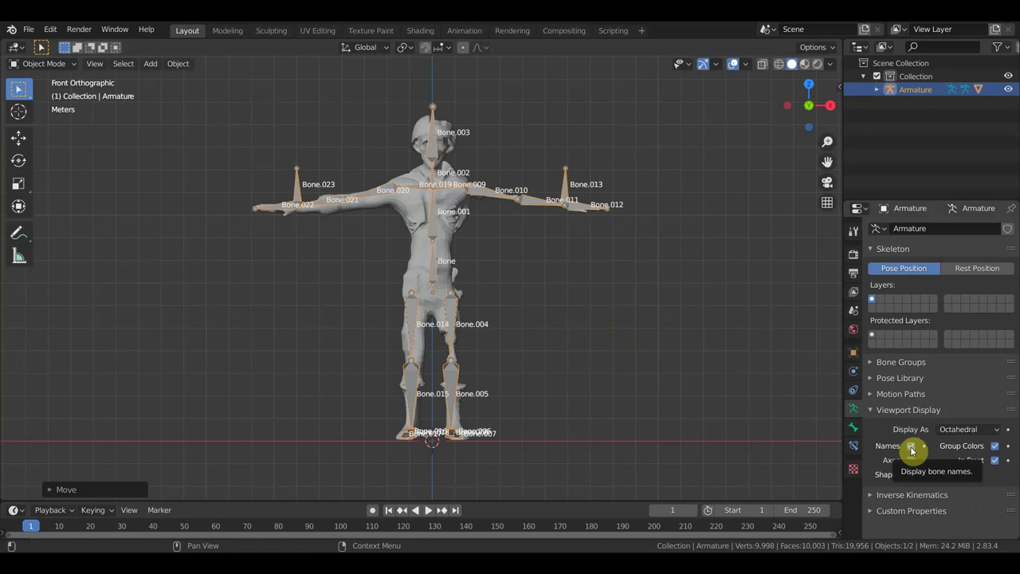
pyautogui.click(913, 448)
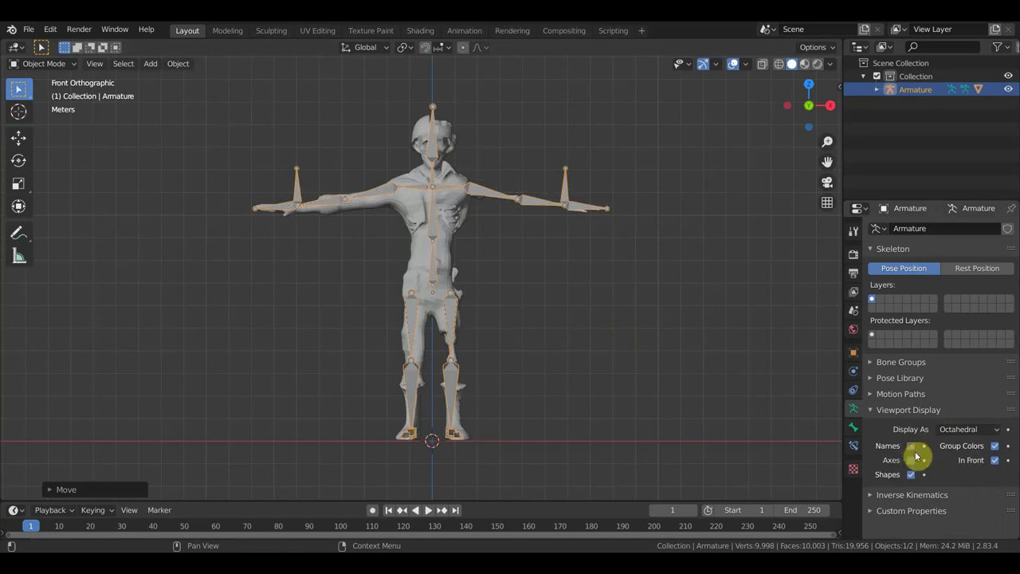
pyautogui.click(911, 464)
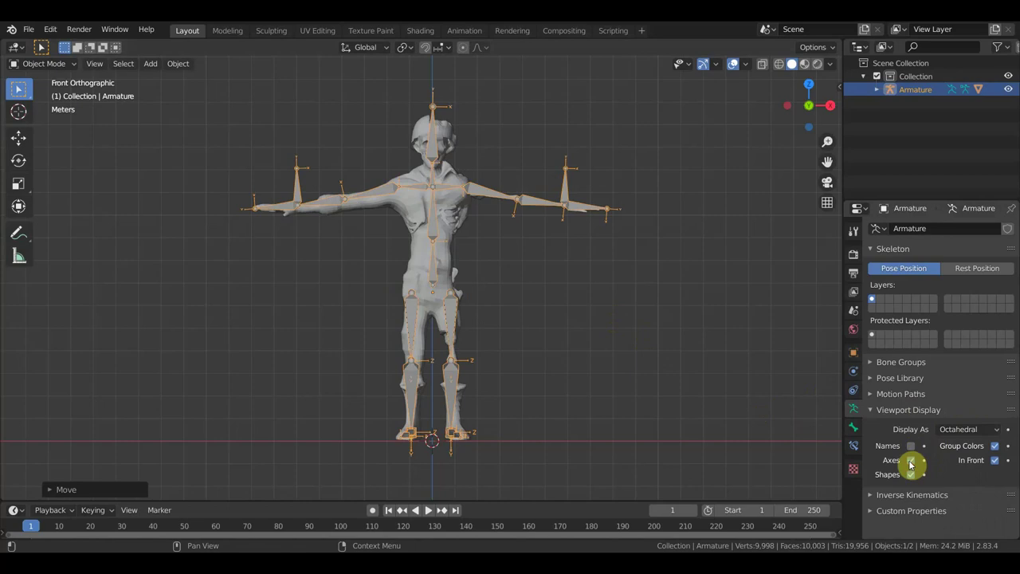
pyautogui.click(911, 462)
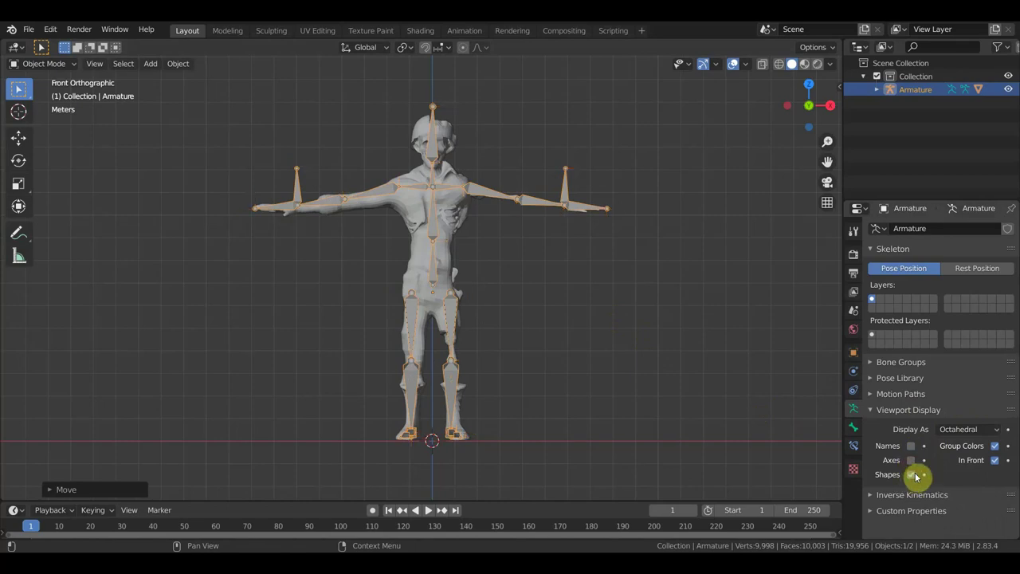
pyautogui.click(912, 475)
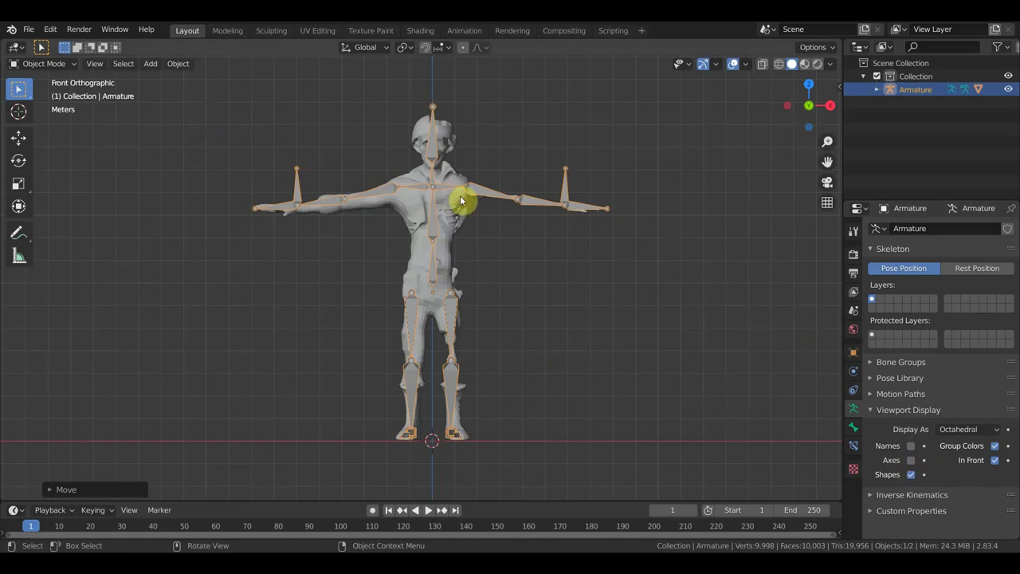
pyautogui.scroll(-2, 460, 195)
pyautogui.scroll(1, 460, 195)
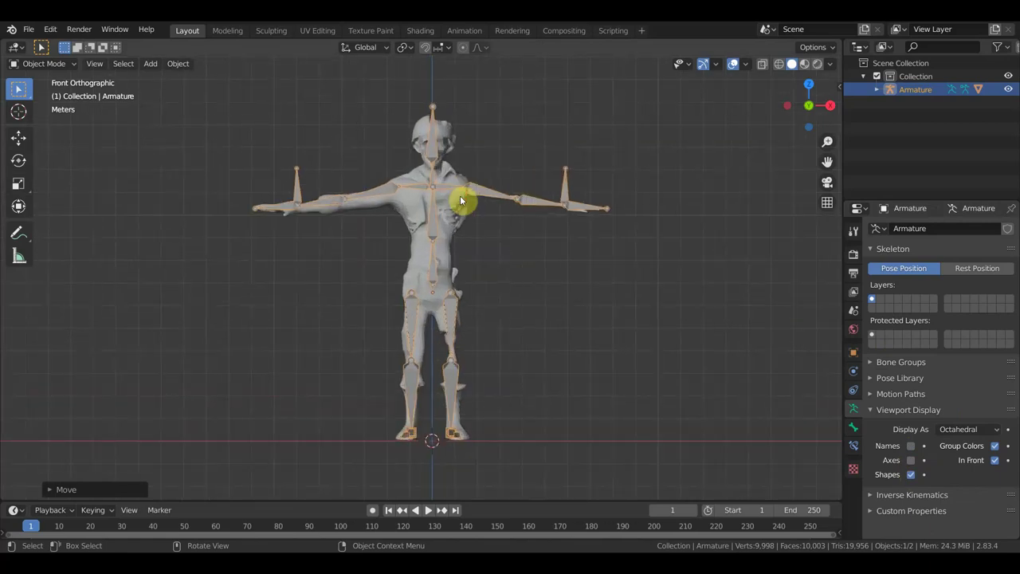